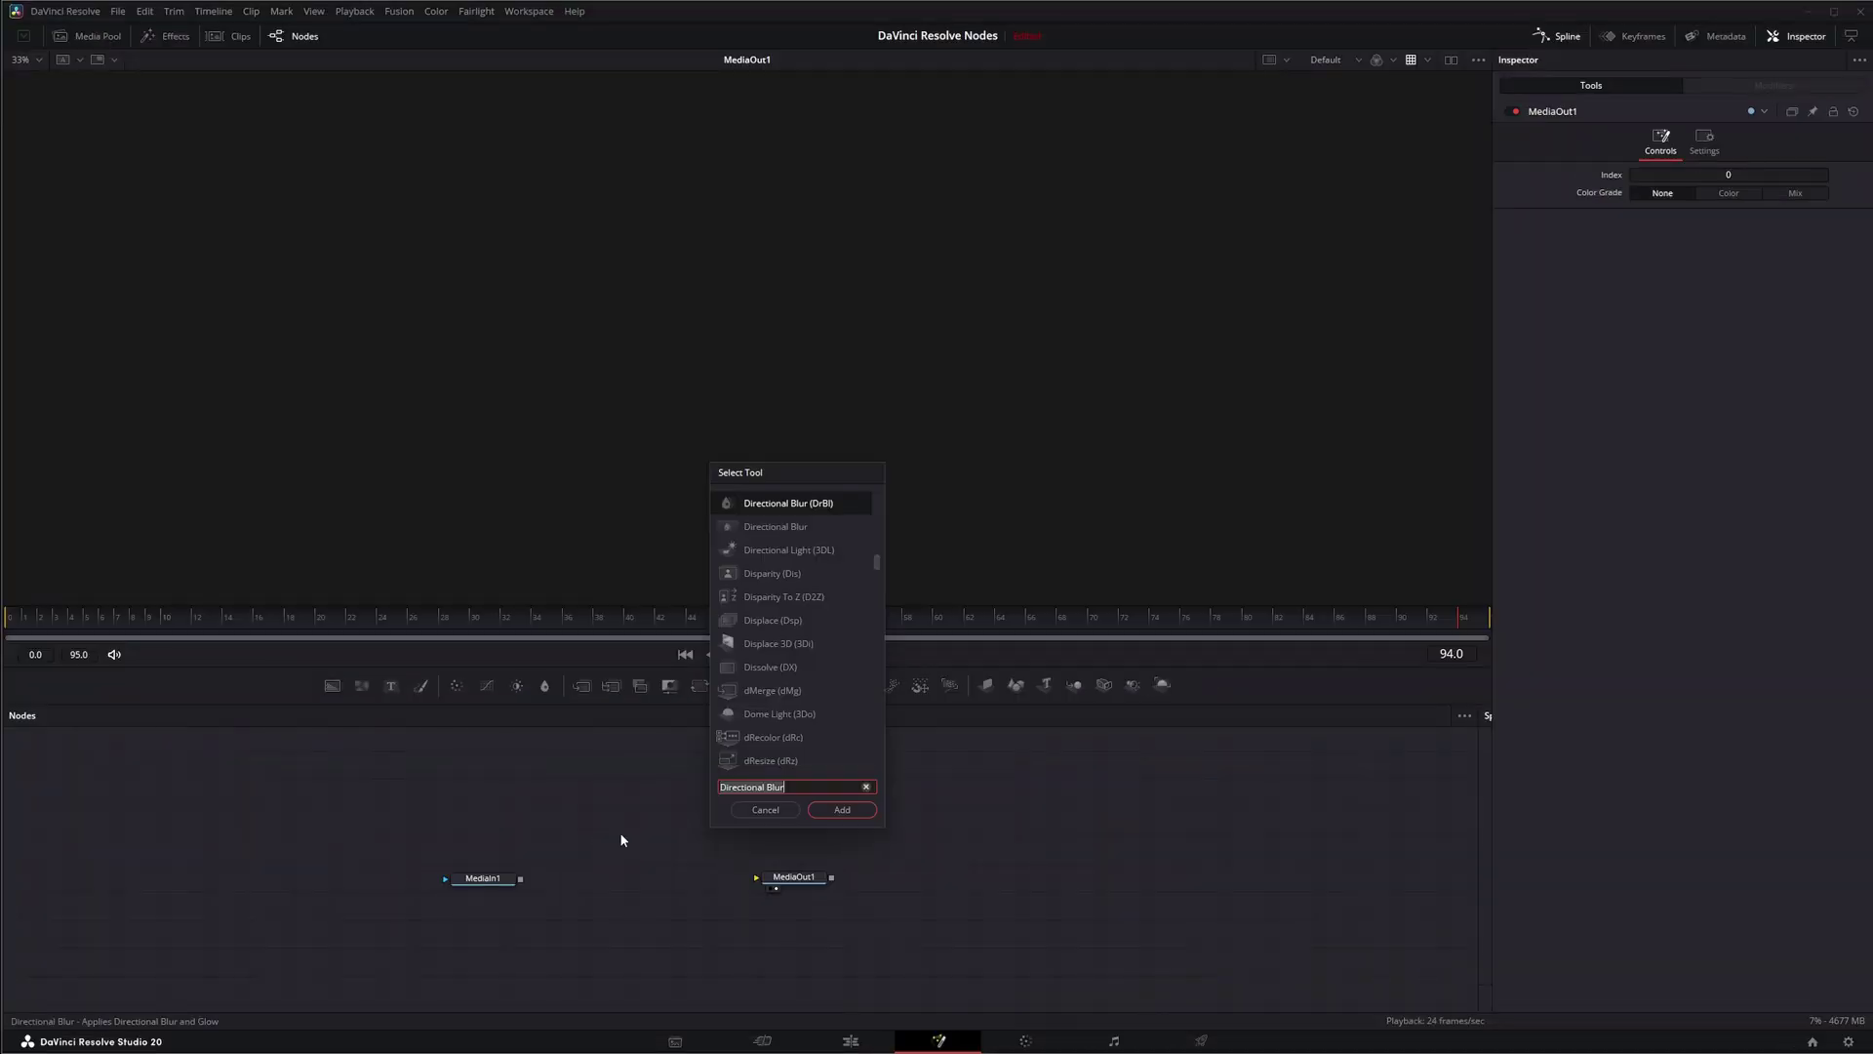
Search the tool picker for 'box', add a Box Blur node, and place it between MediaIn1 and MediaOut1.
text(box)
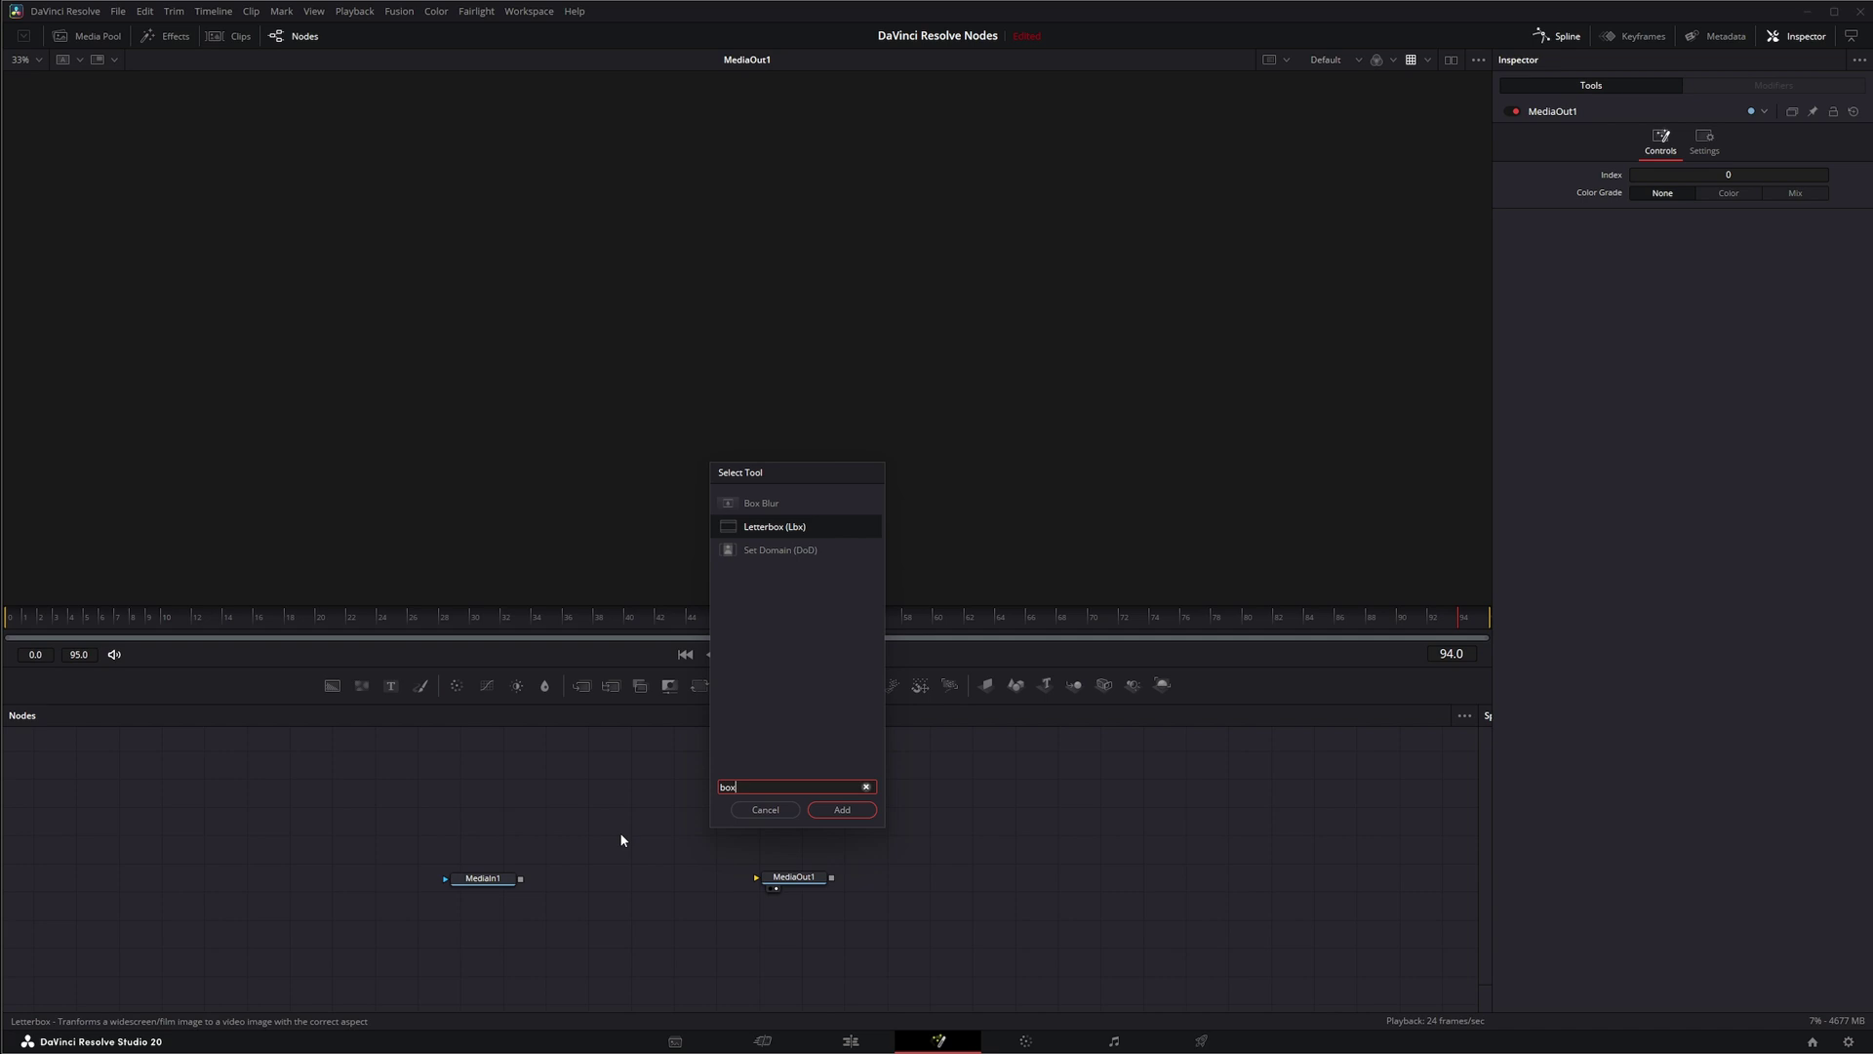
click(769, 501)
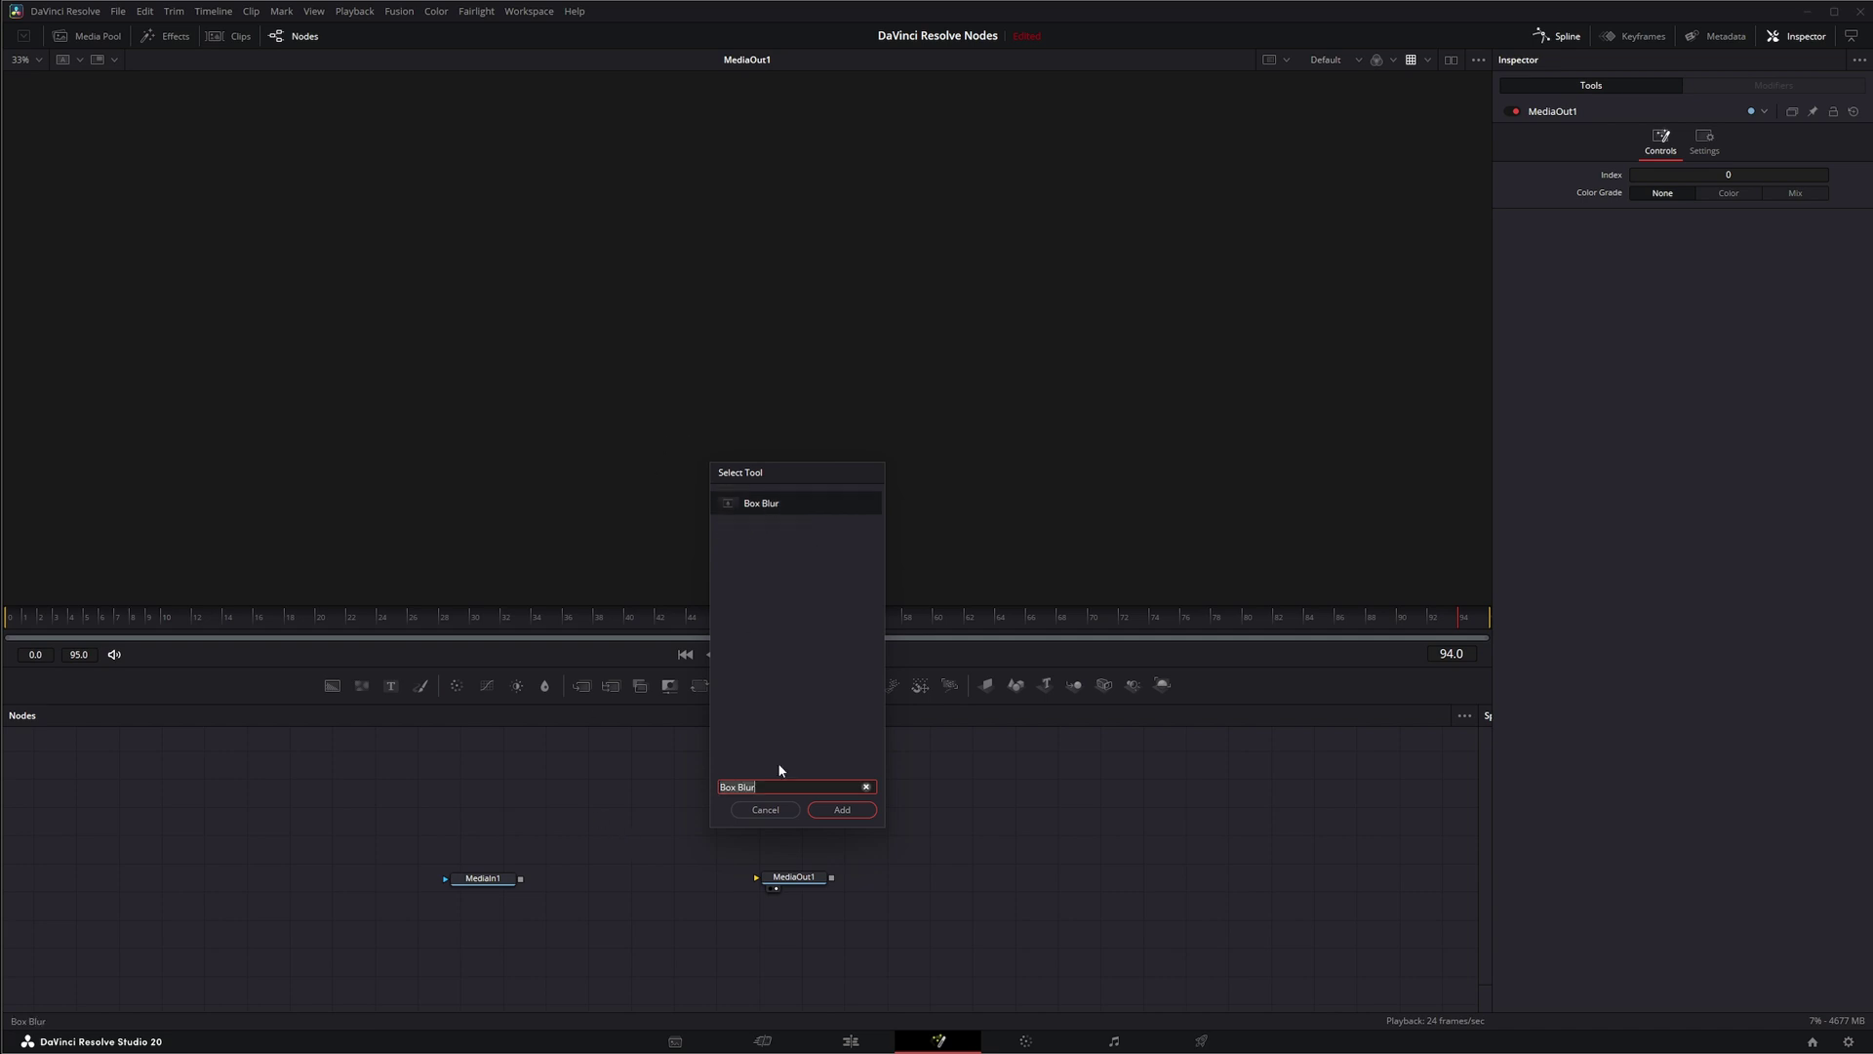
click(853, 810)
drag(621, 830, 646, 882)
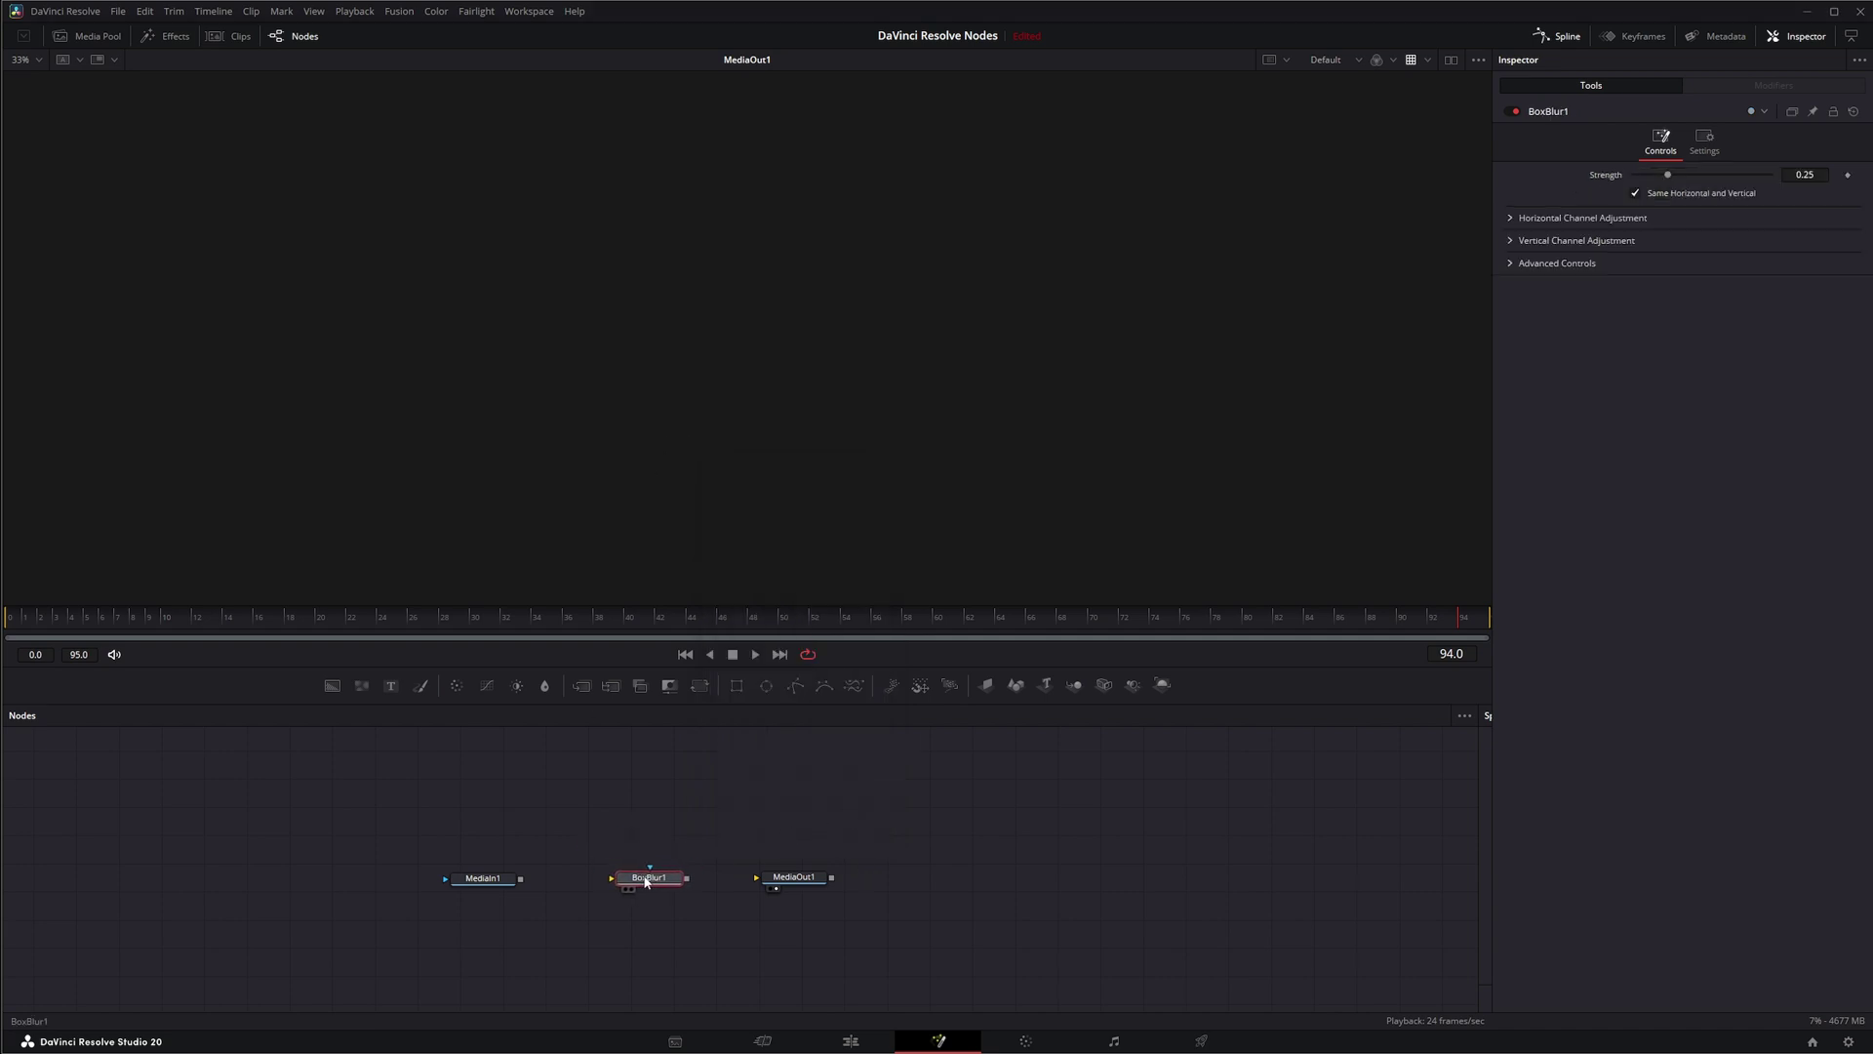
Select and deselect BoxBlur1 several times, nudging it slightly right, leaving it unconnected.
drag(564, 811, 694, 899)
click(607, 823)
drag(561, 811, 715, 915)
click(714, 916)
drag(649, 878, 653, 880)
click(595, 823)
drag(537, 804, 711, 916)
drag(566, 798, 723, 915)
drag(567, 828, 711, 917)
drag(597, 810, 734, 934)
click(1027, 853)
mouse_move(722, 1050)
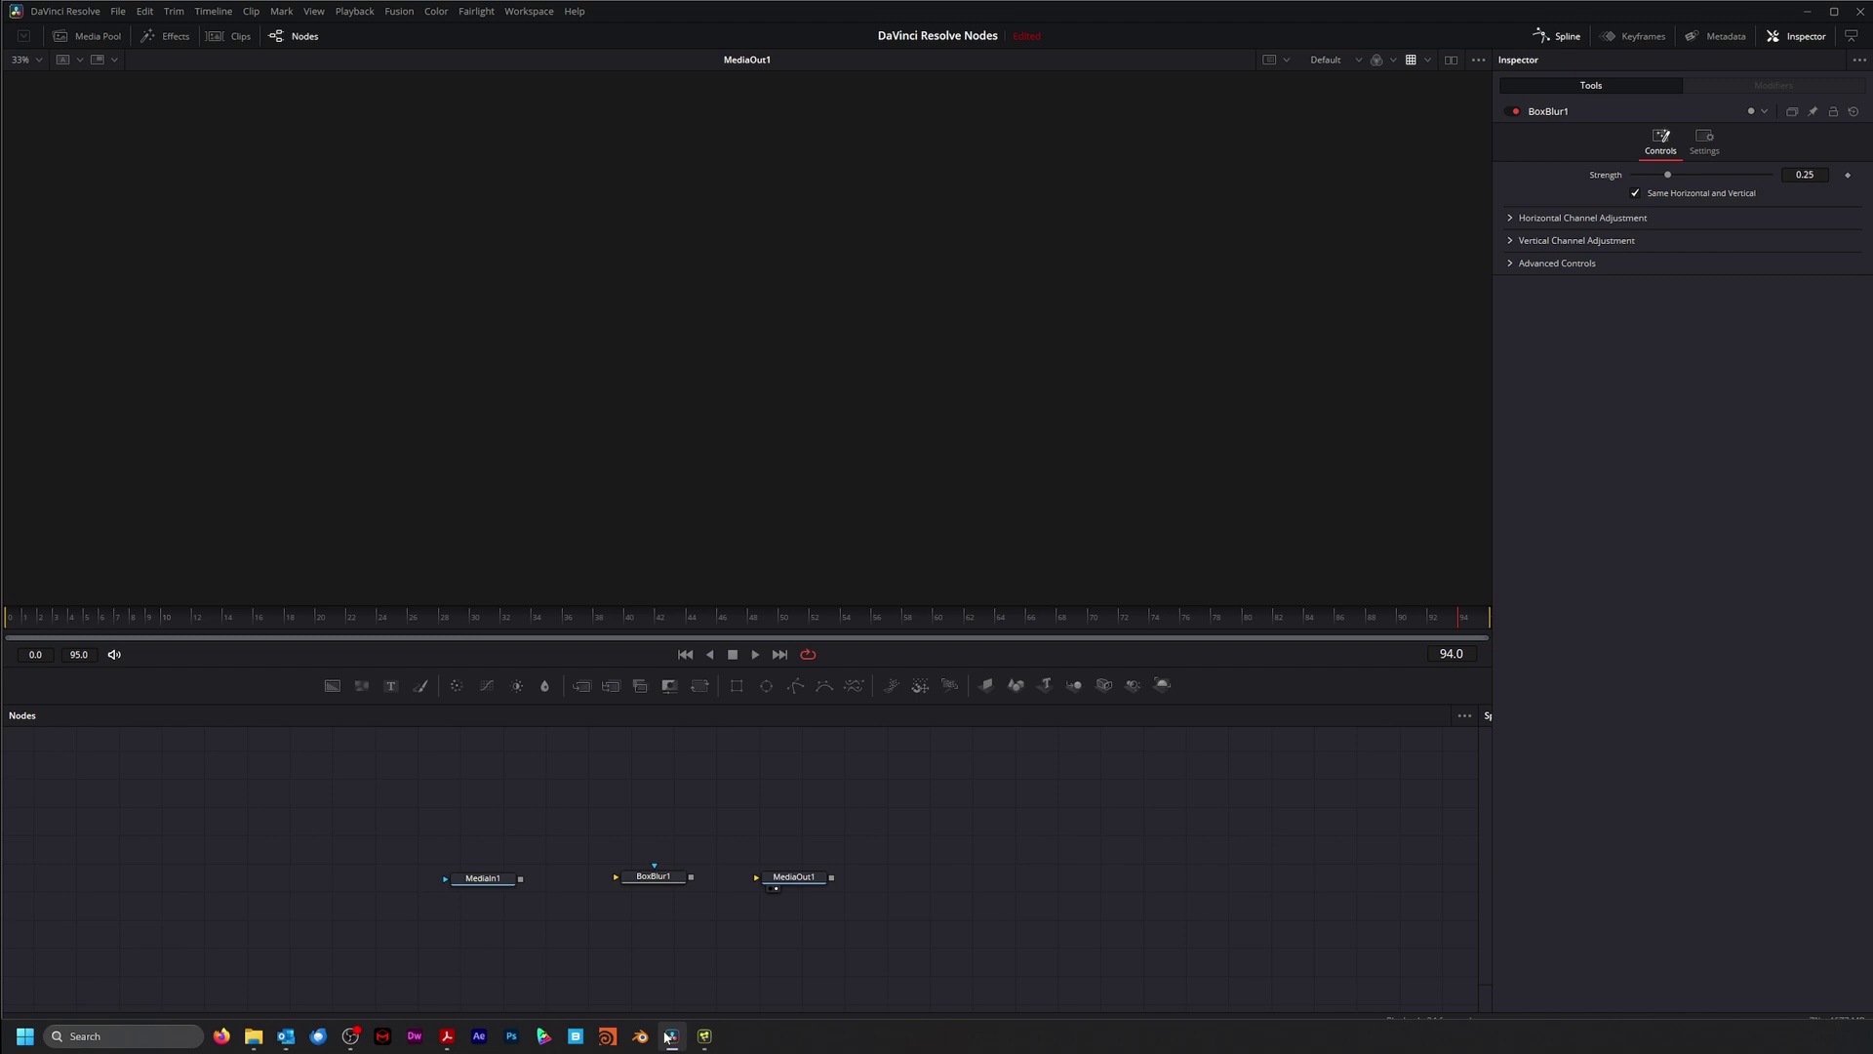
In Fusion Studio, open the Effects library and scroll through the Tools list.
click(704, 1036)
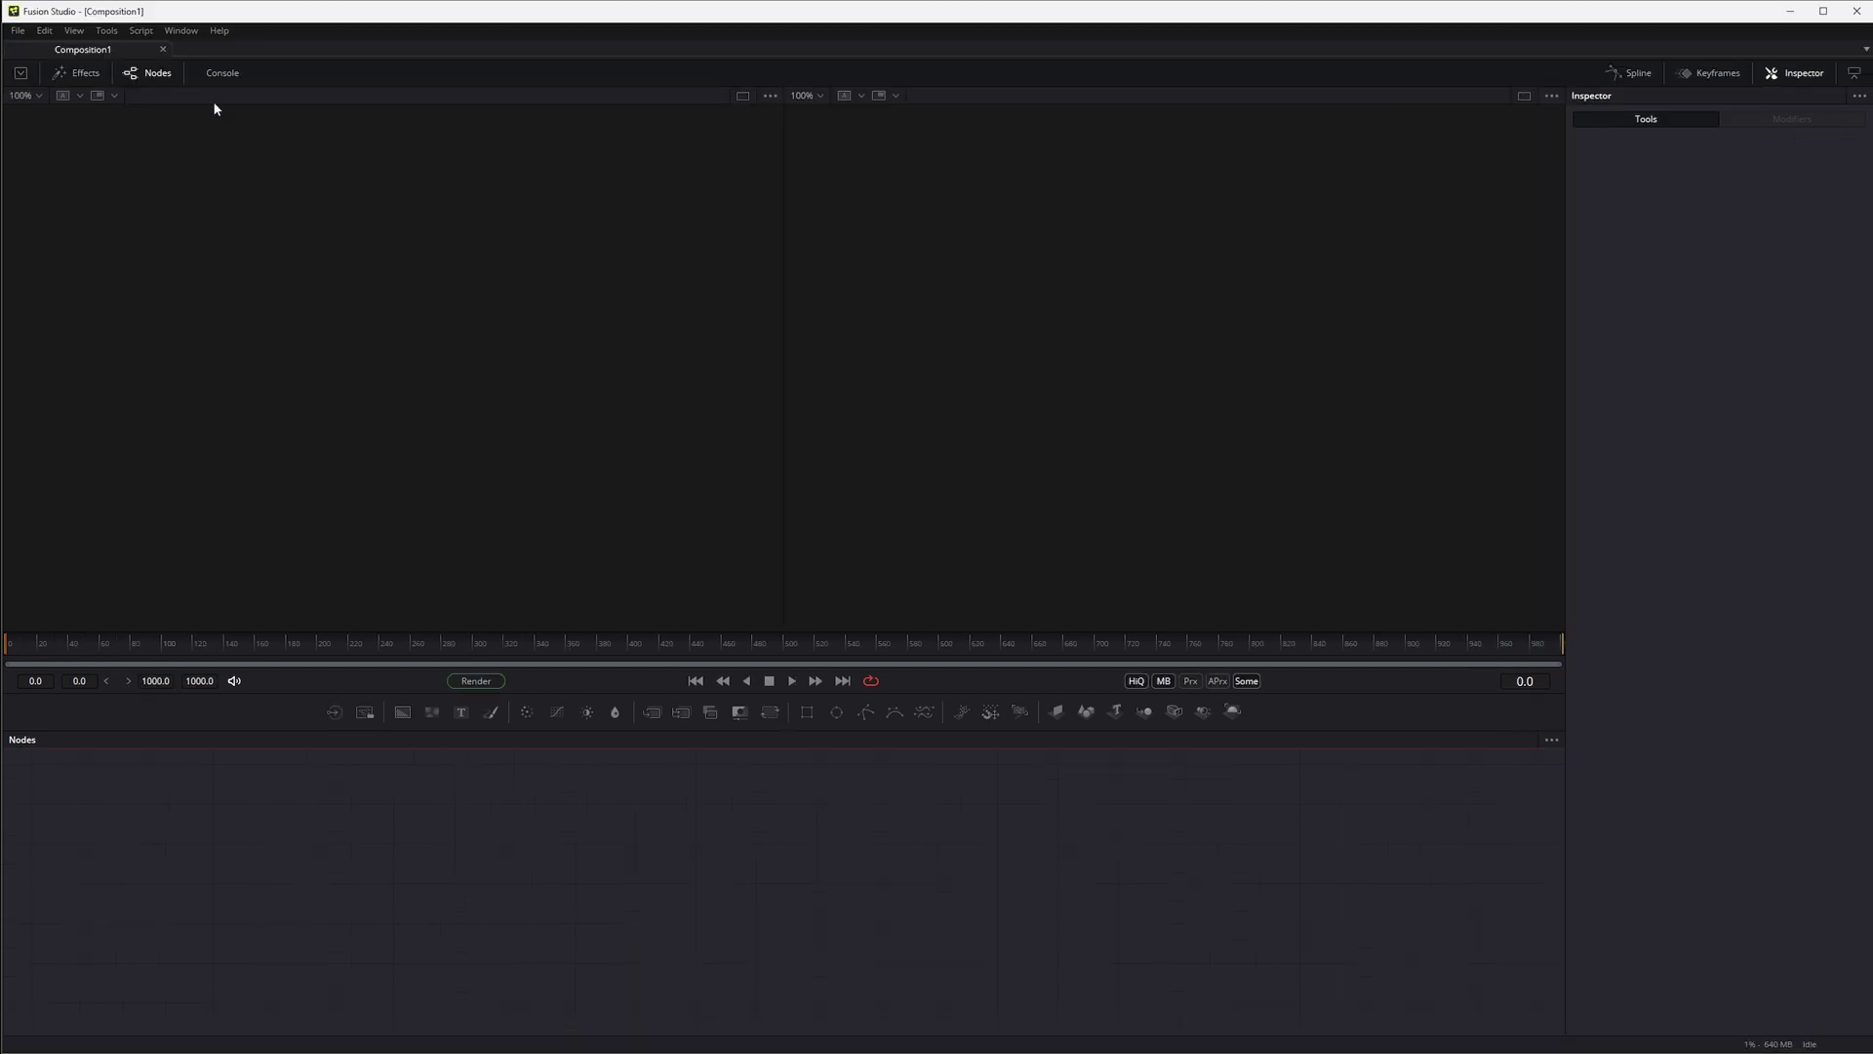
click(82, 76)
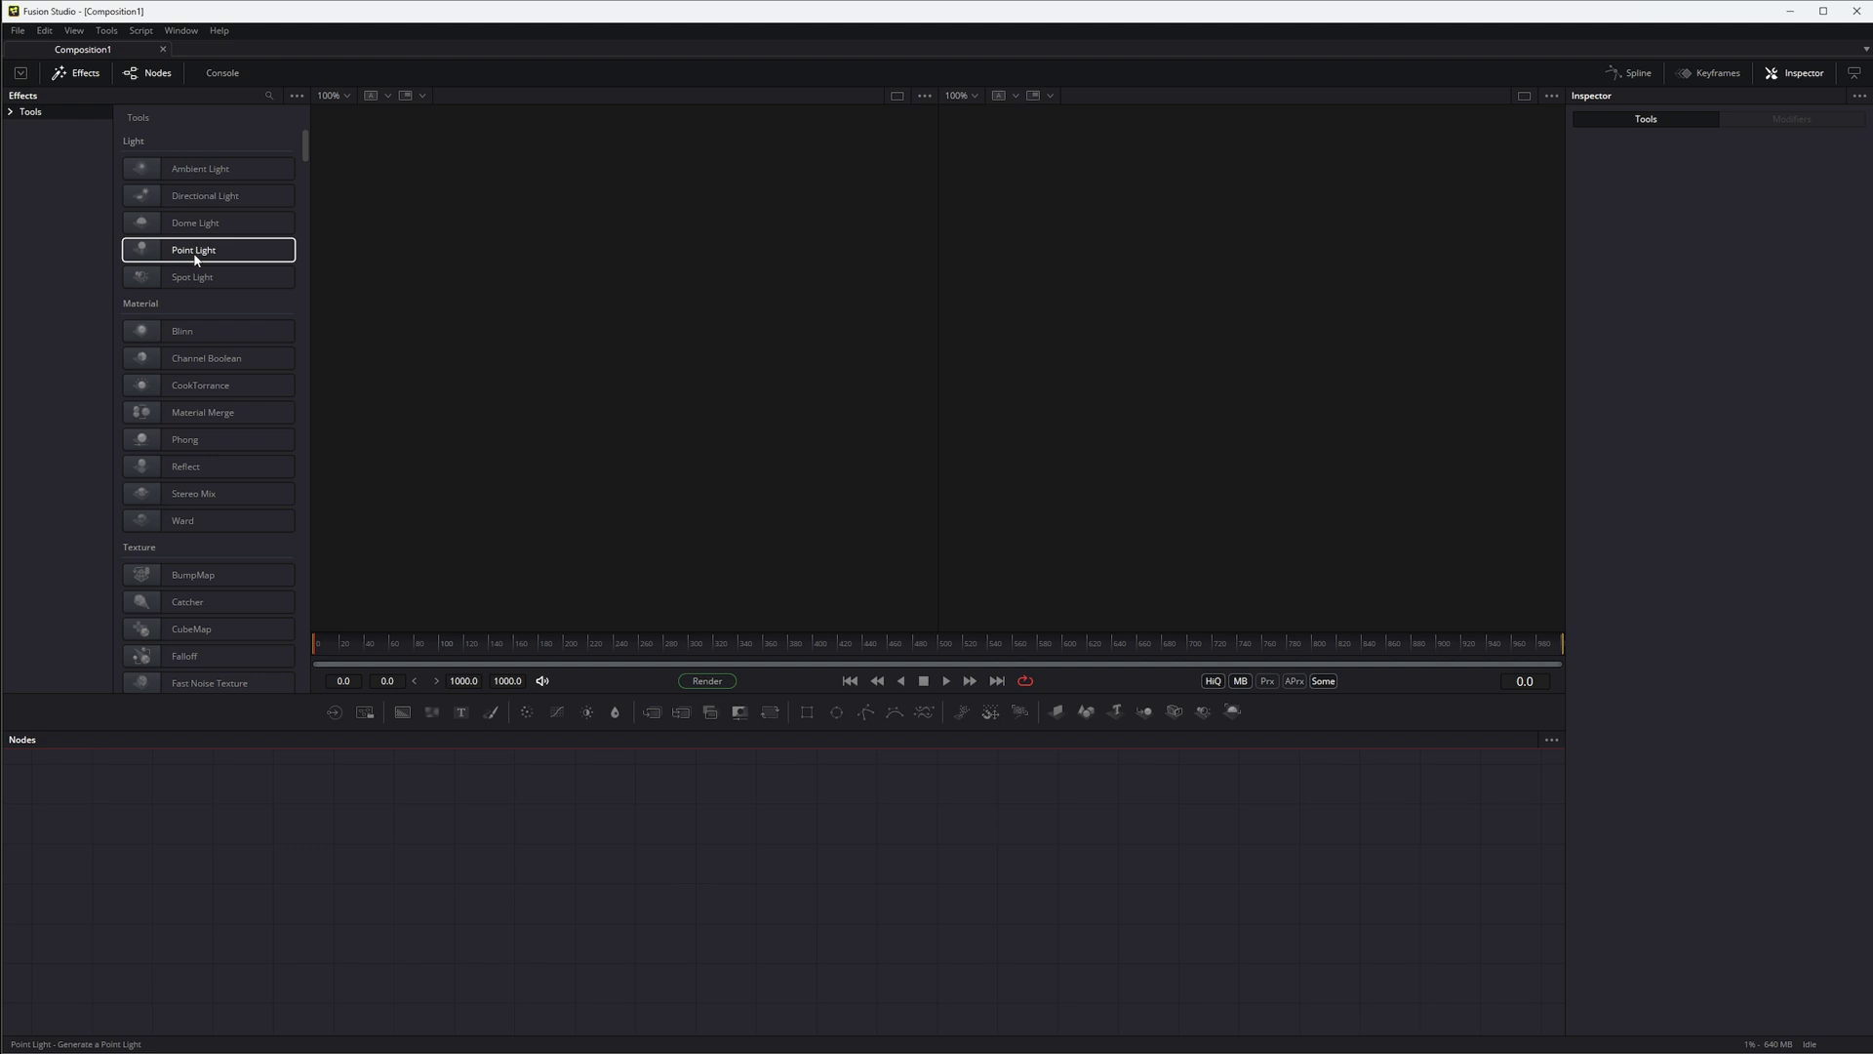
scroll(190, 430, down, 4)
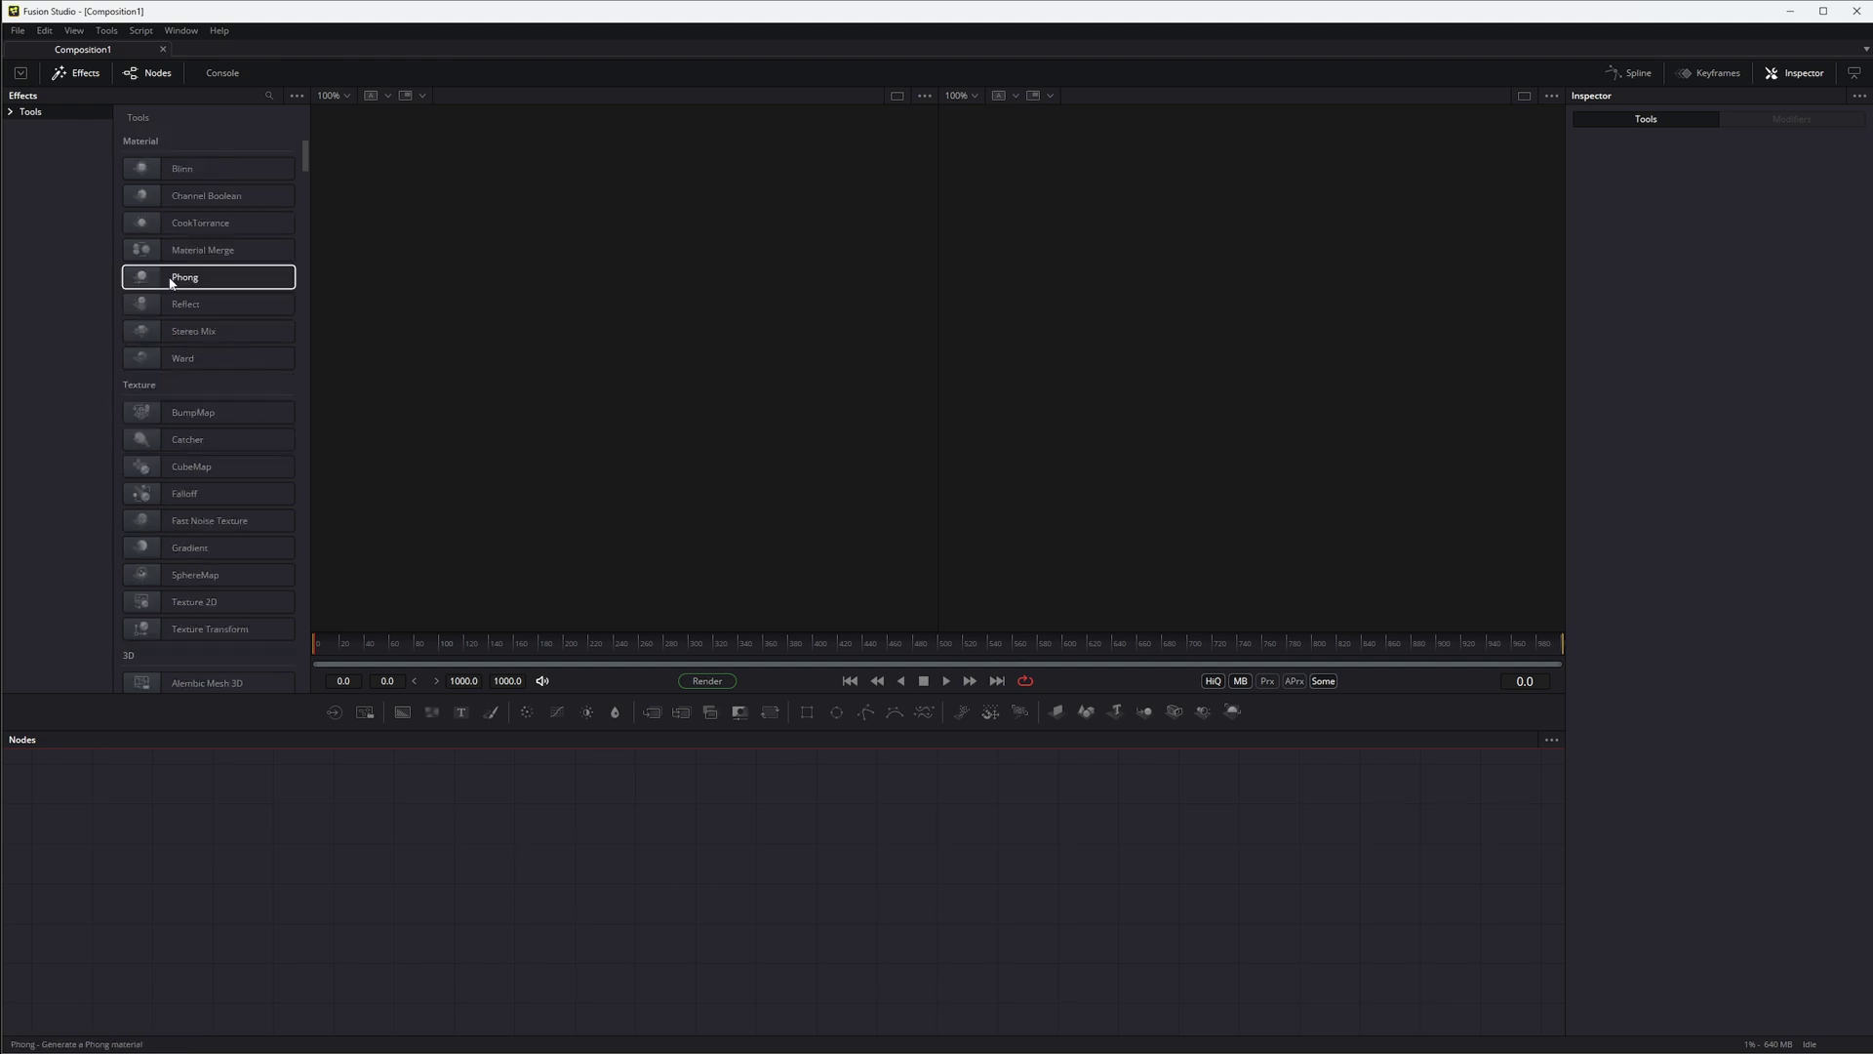
scroll(172, 321, down, 8)
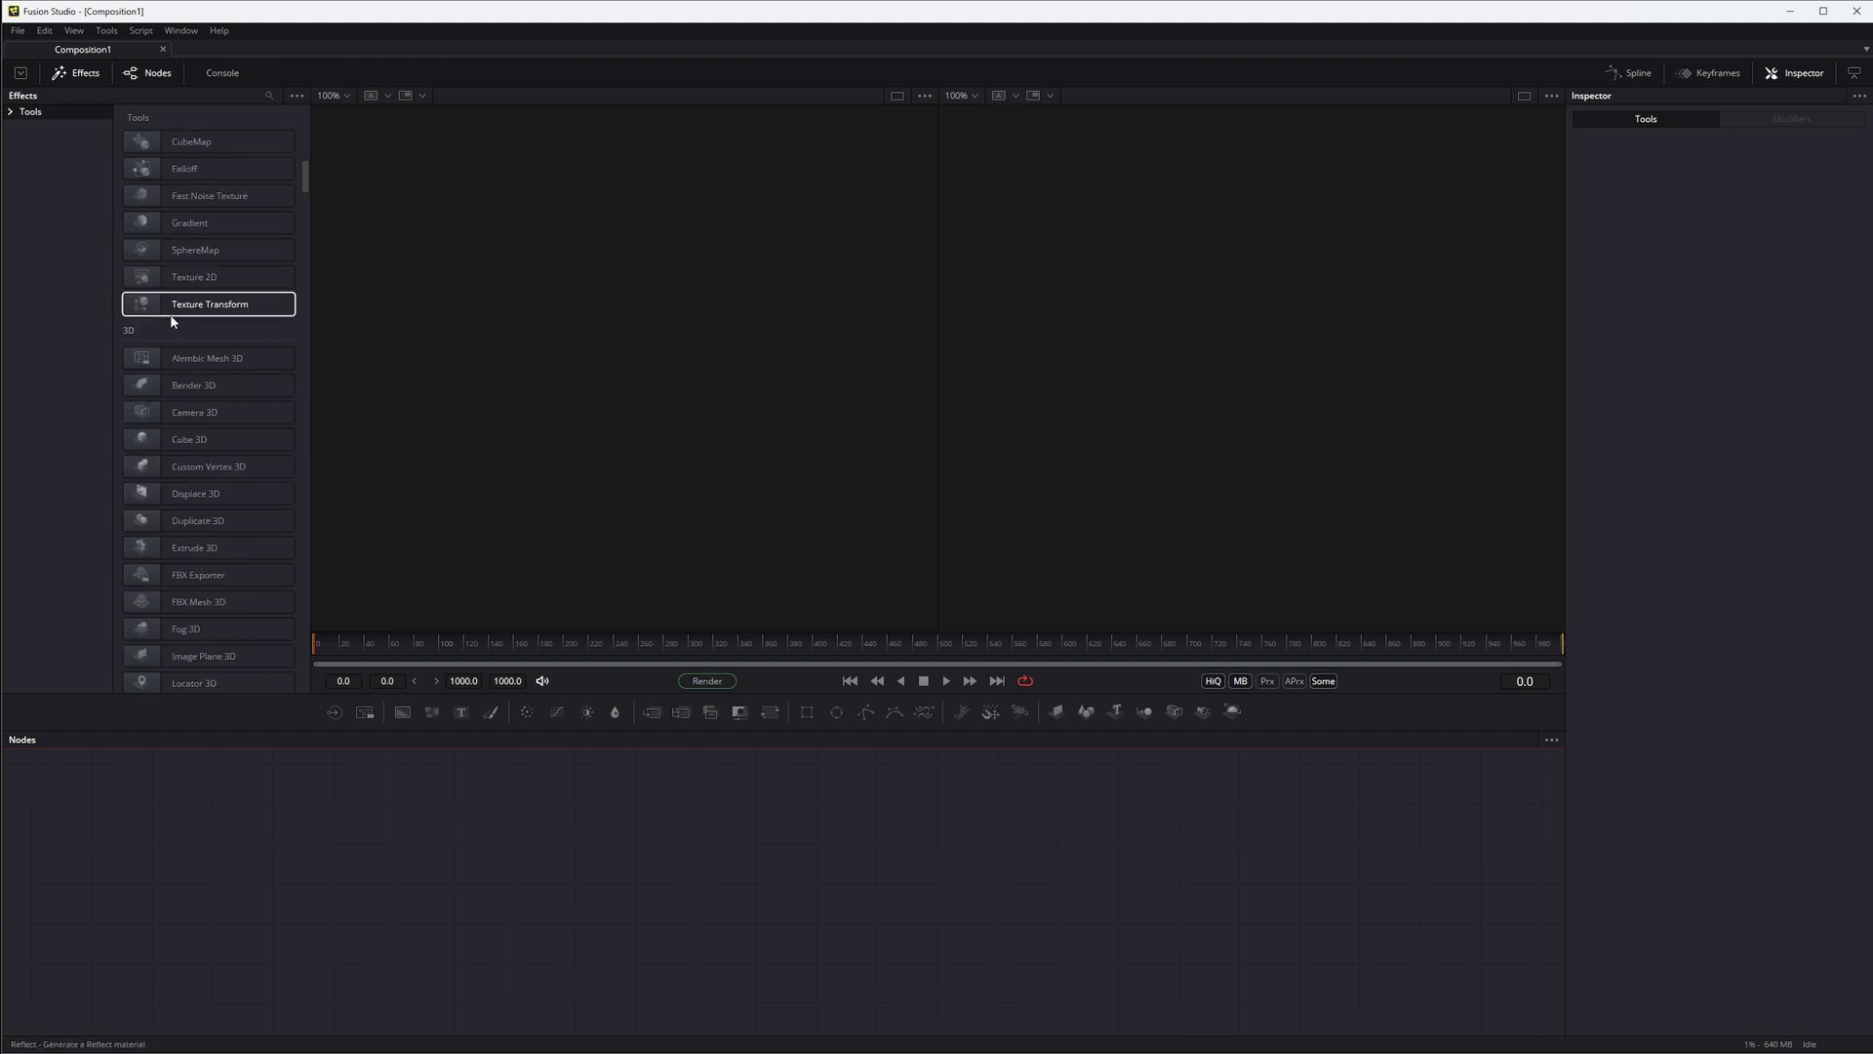
scroll(171, 313, down, 3)
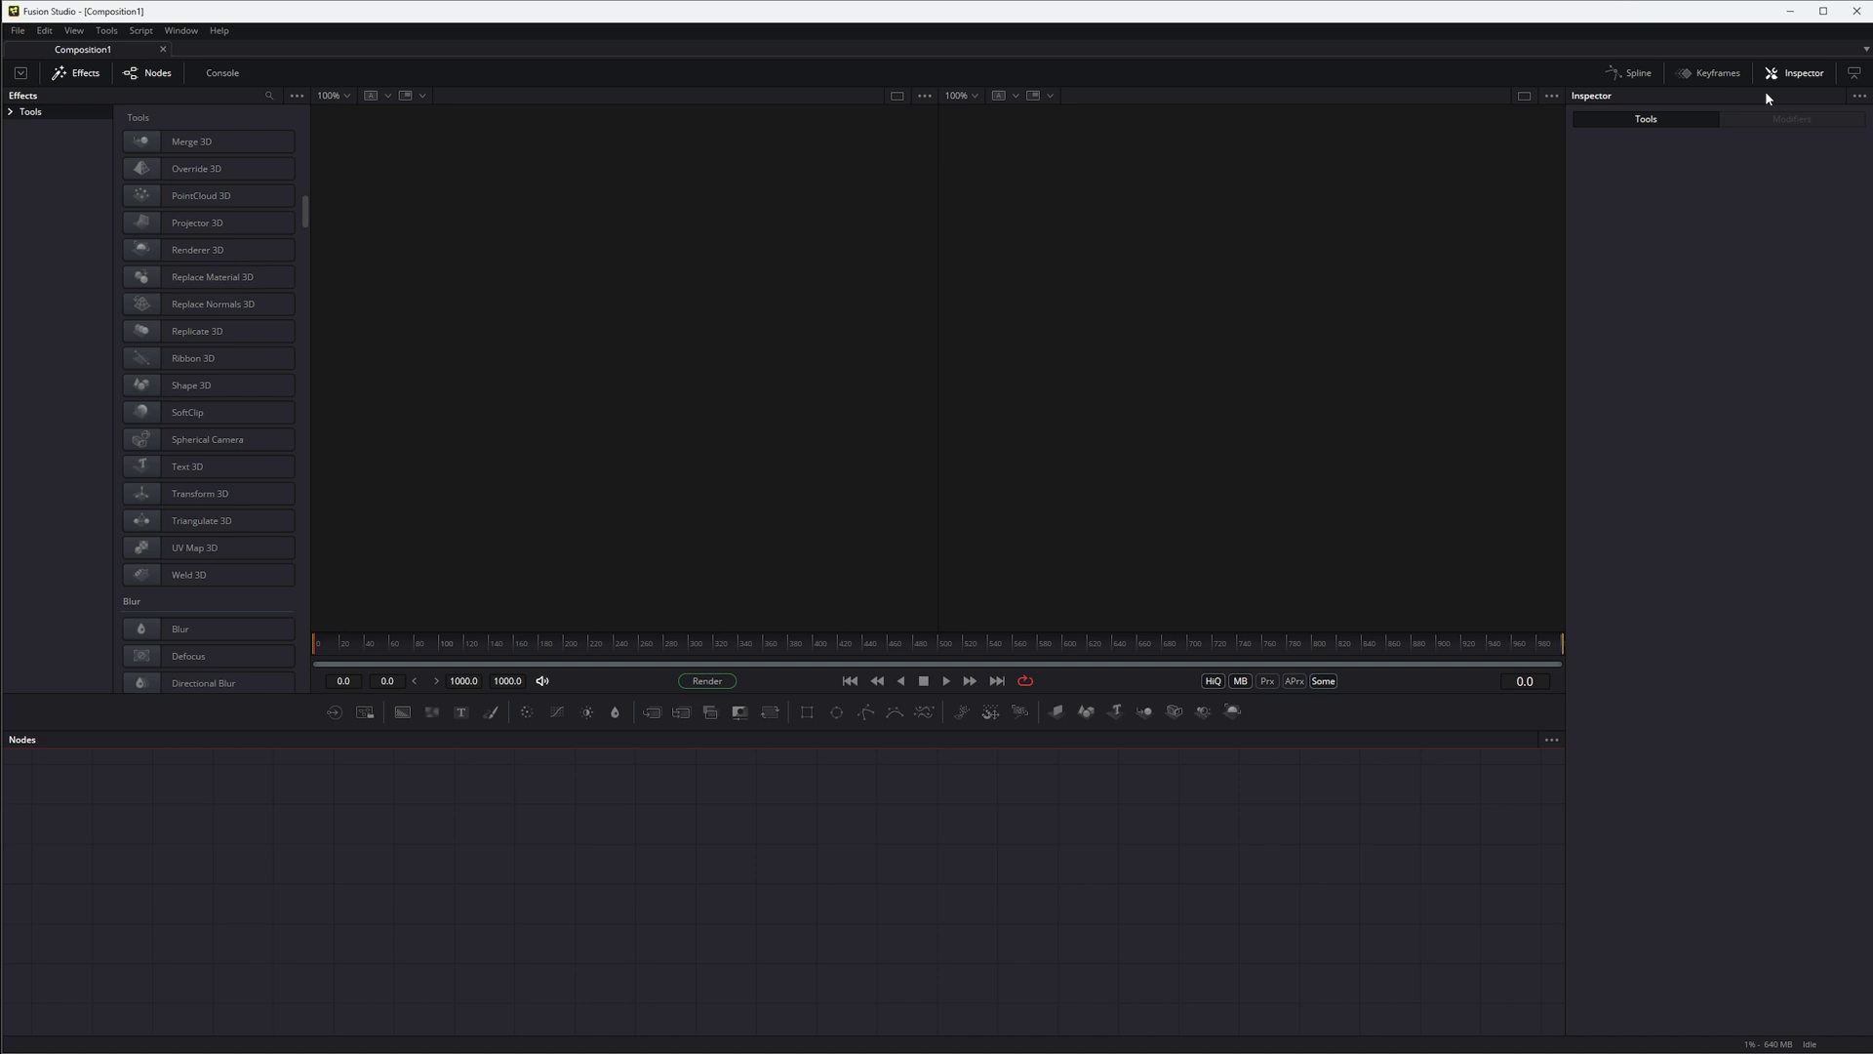
Return to Resolve's Fusion page and cancel the Select Tool picker without adding a node.
click(675, 1036)
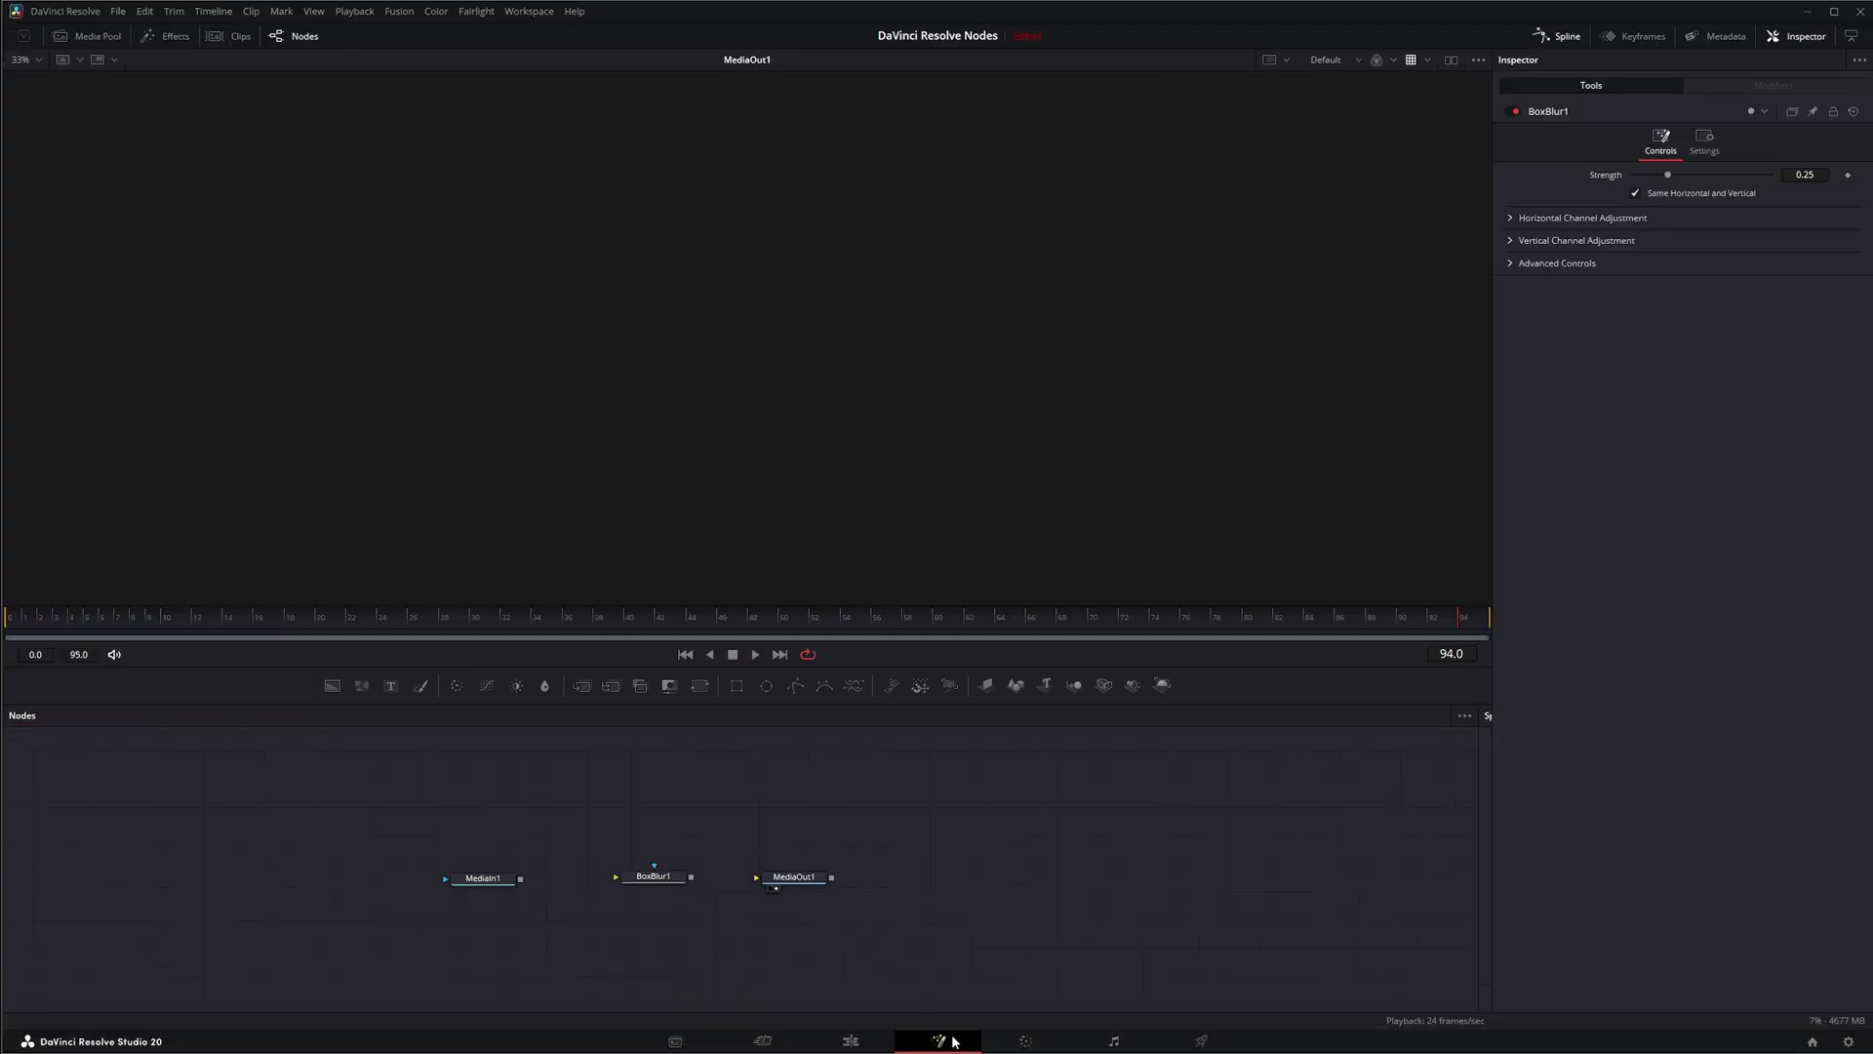
key(shift+space)
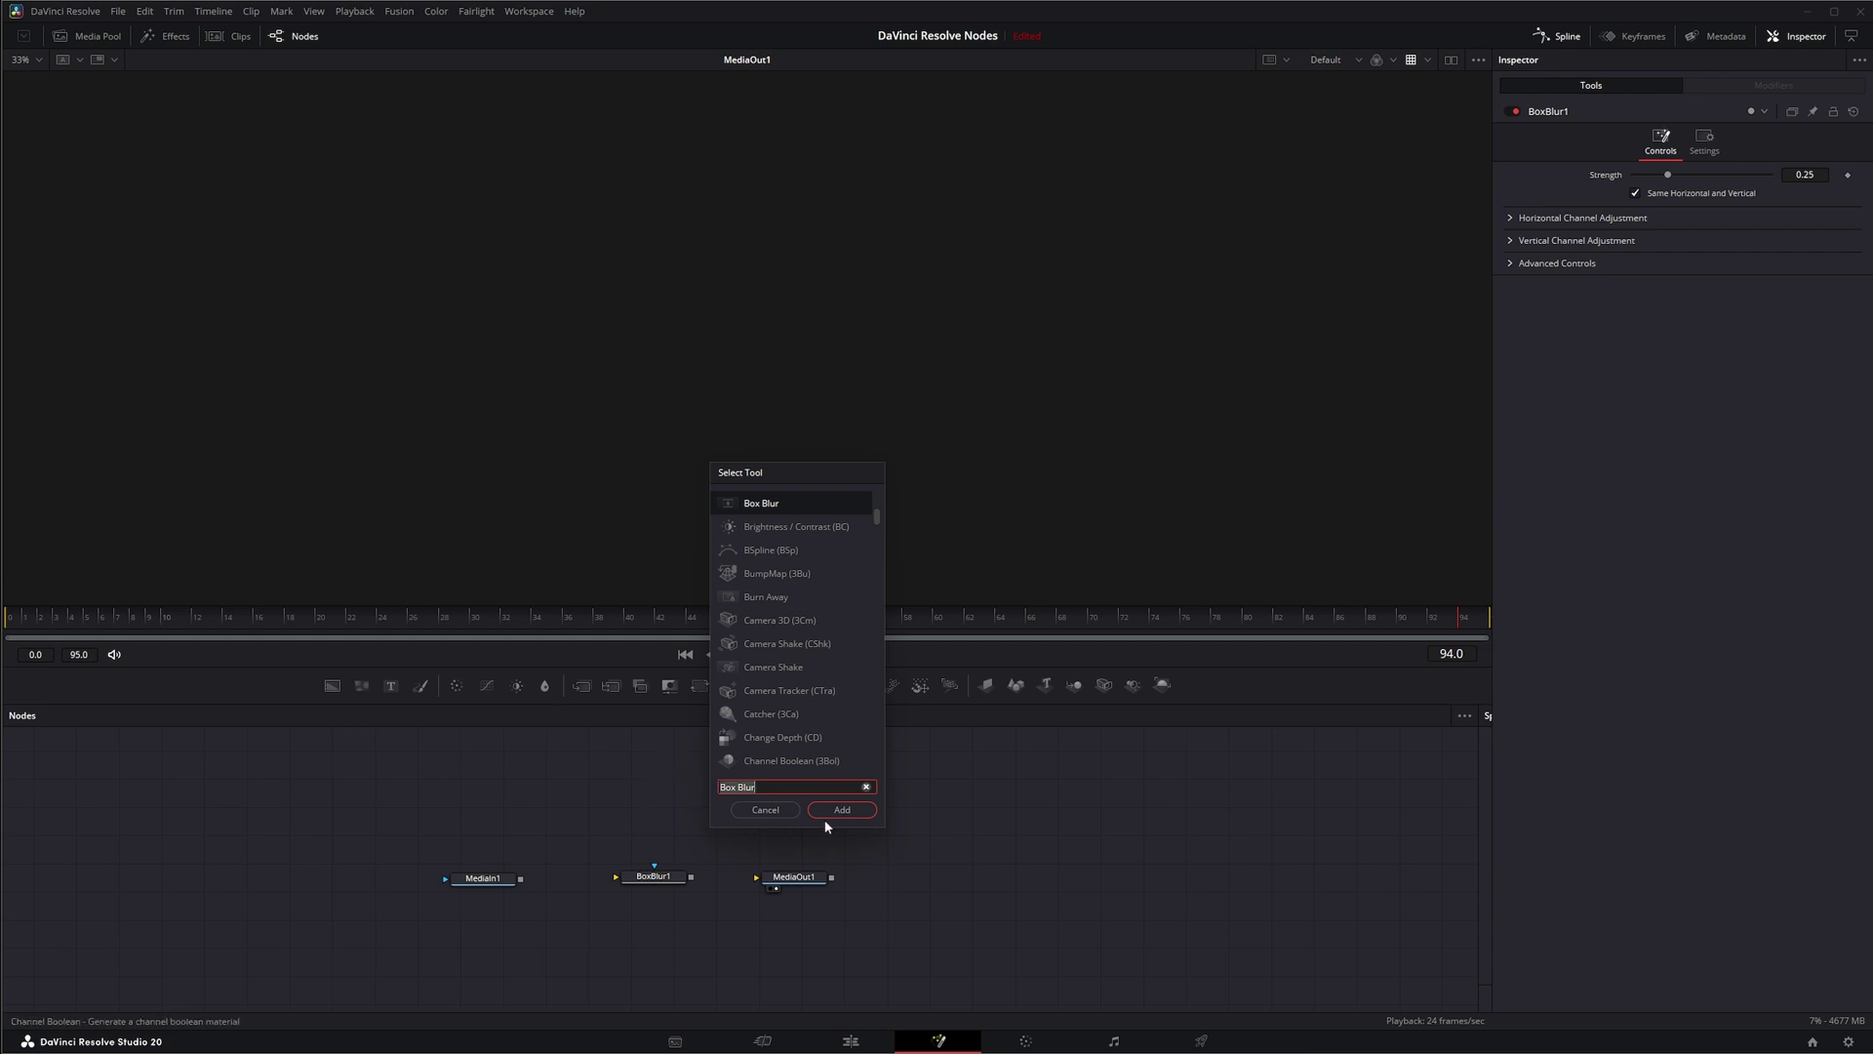
click(765, 809)
Scroll the Effects library to the Blur tools, close it, and bring up Select Tool.
click(164, 36)
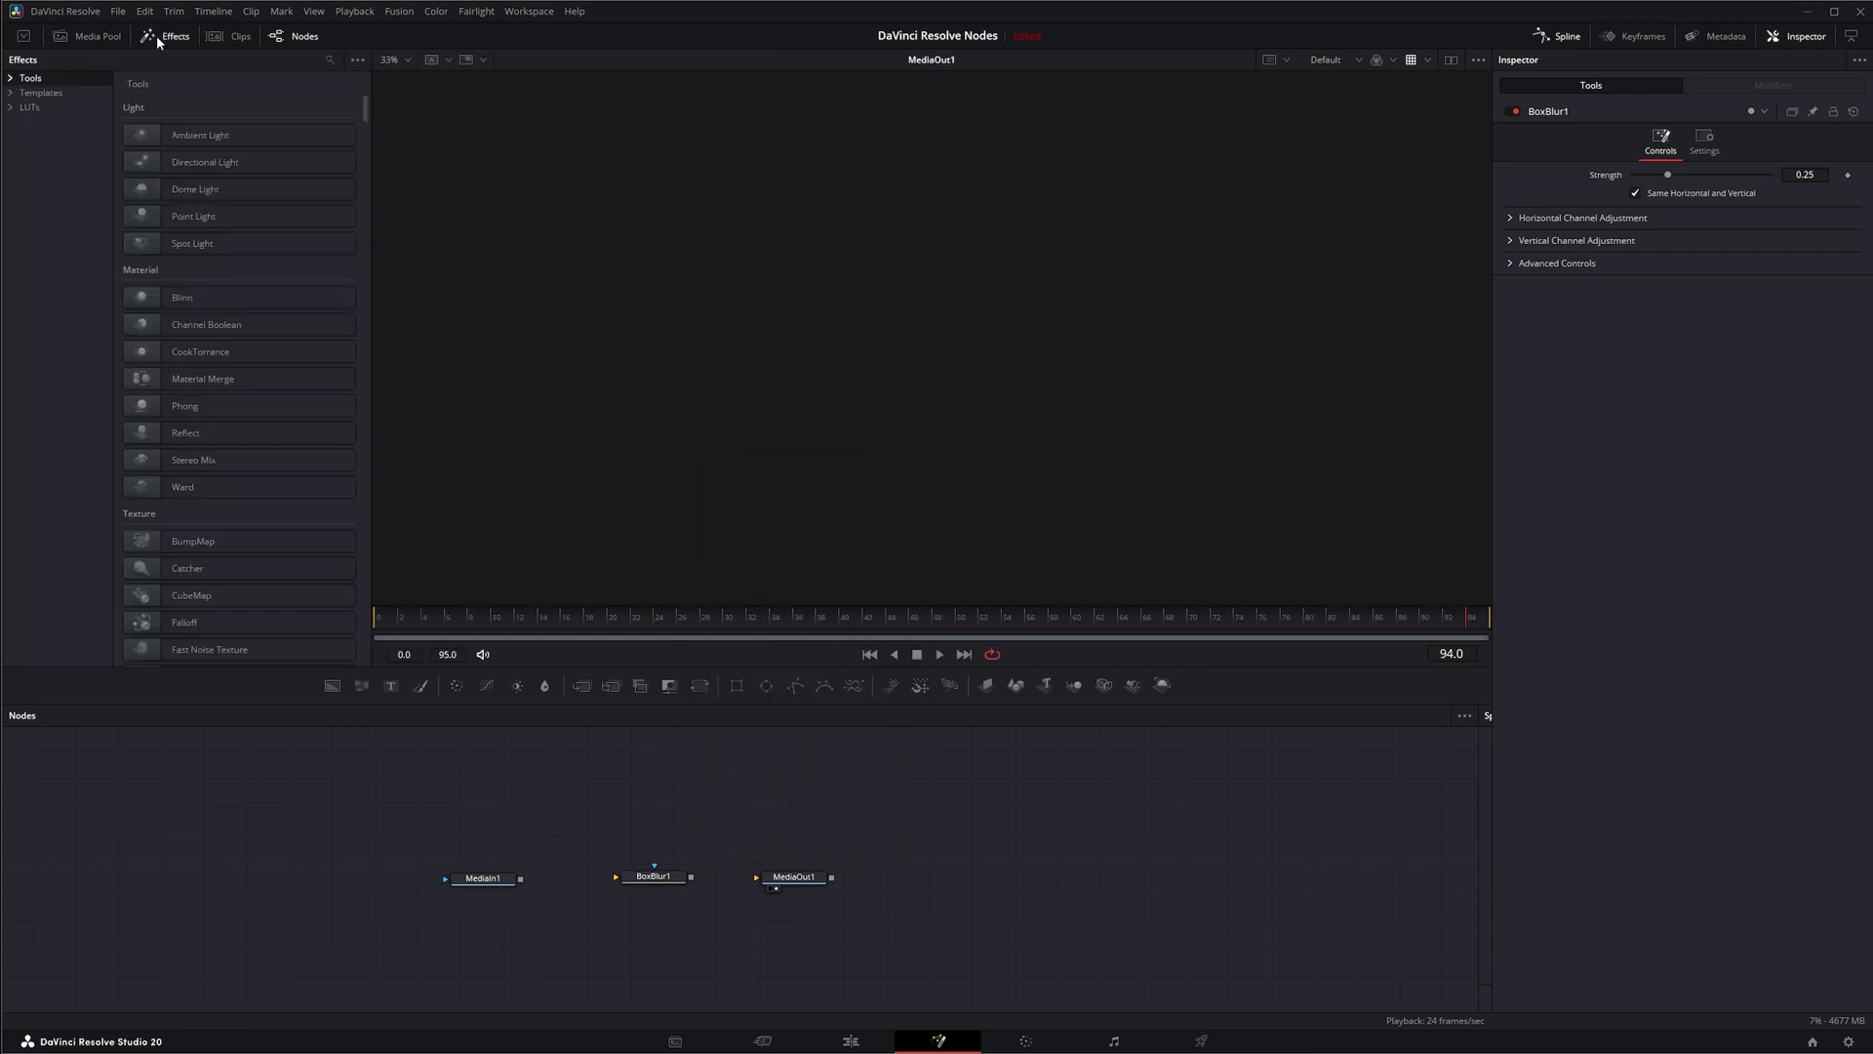
scroll(195, 380, down, 15)
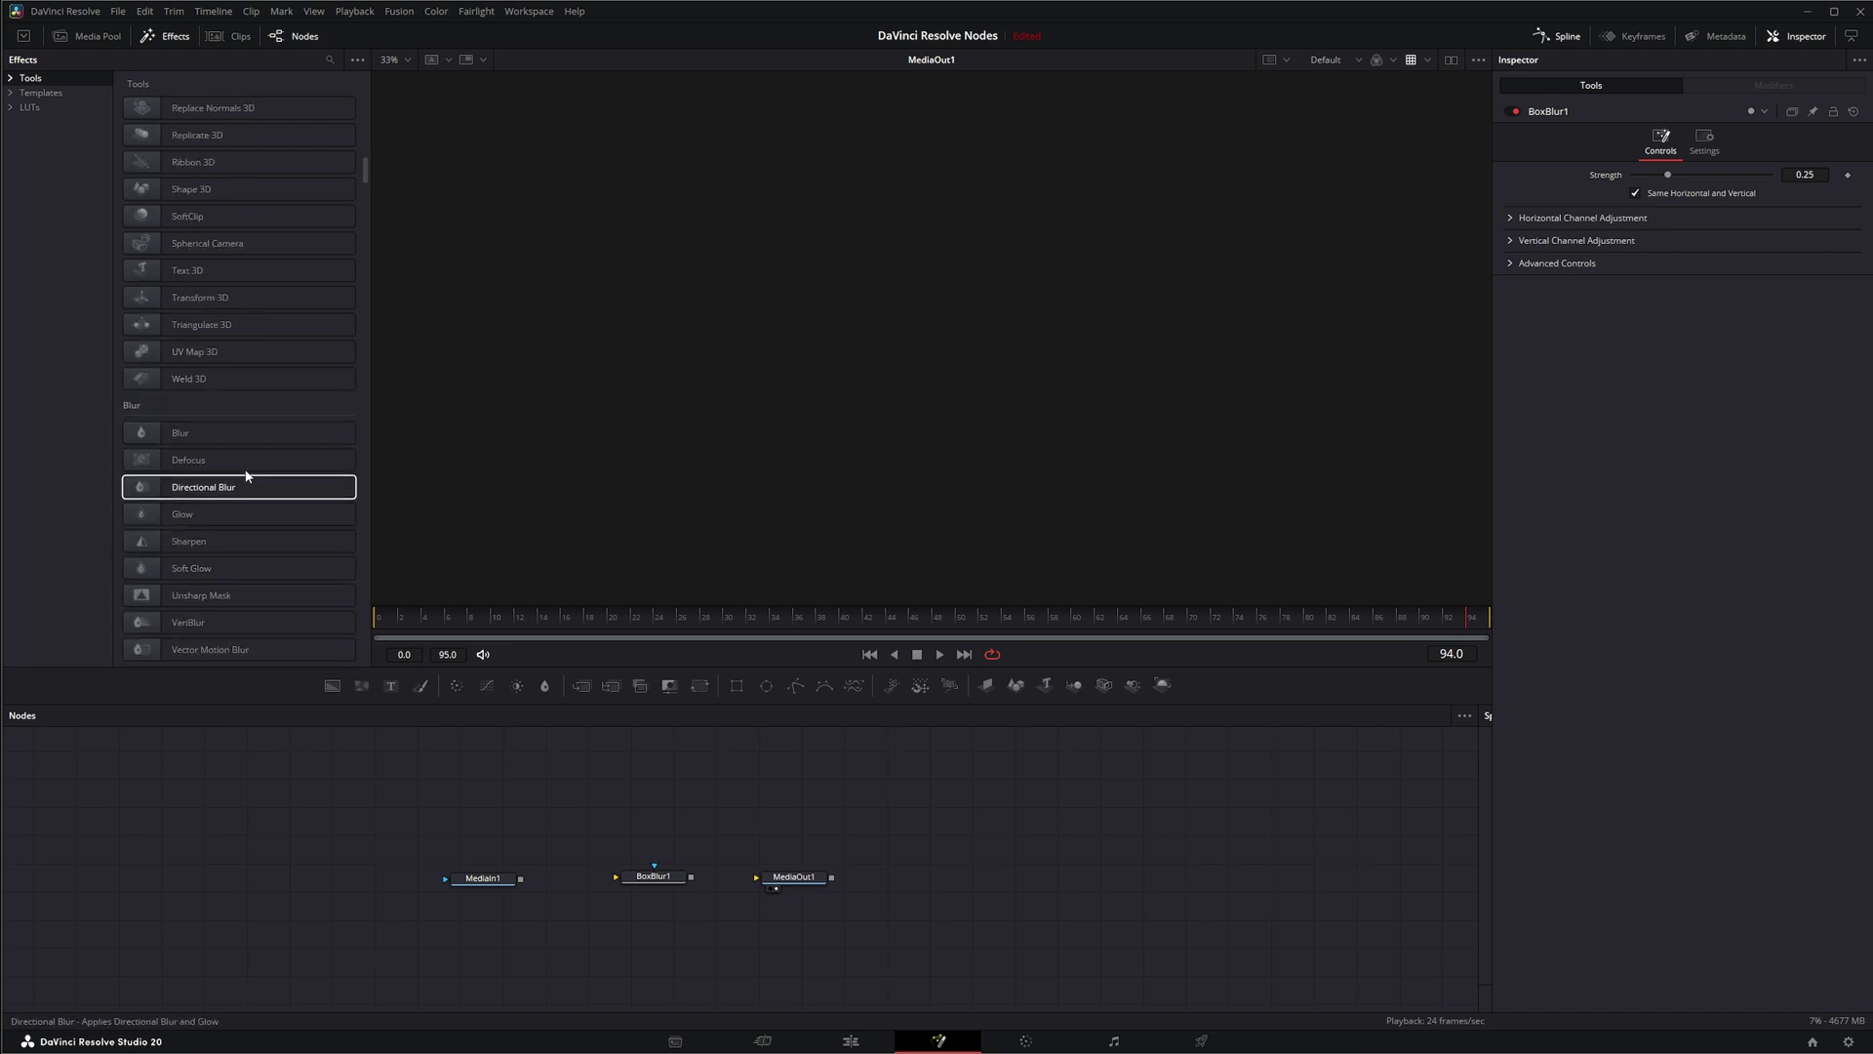
click(164, 36)
key(shift+space)
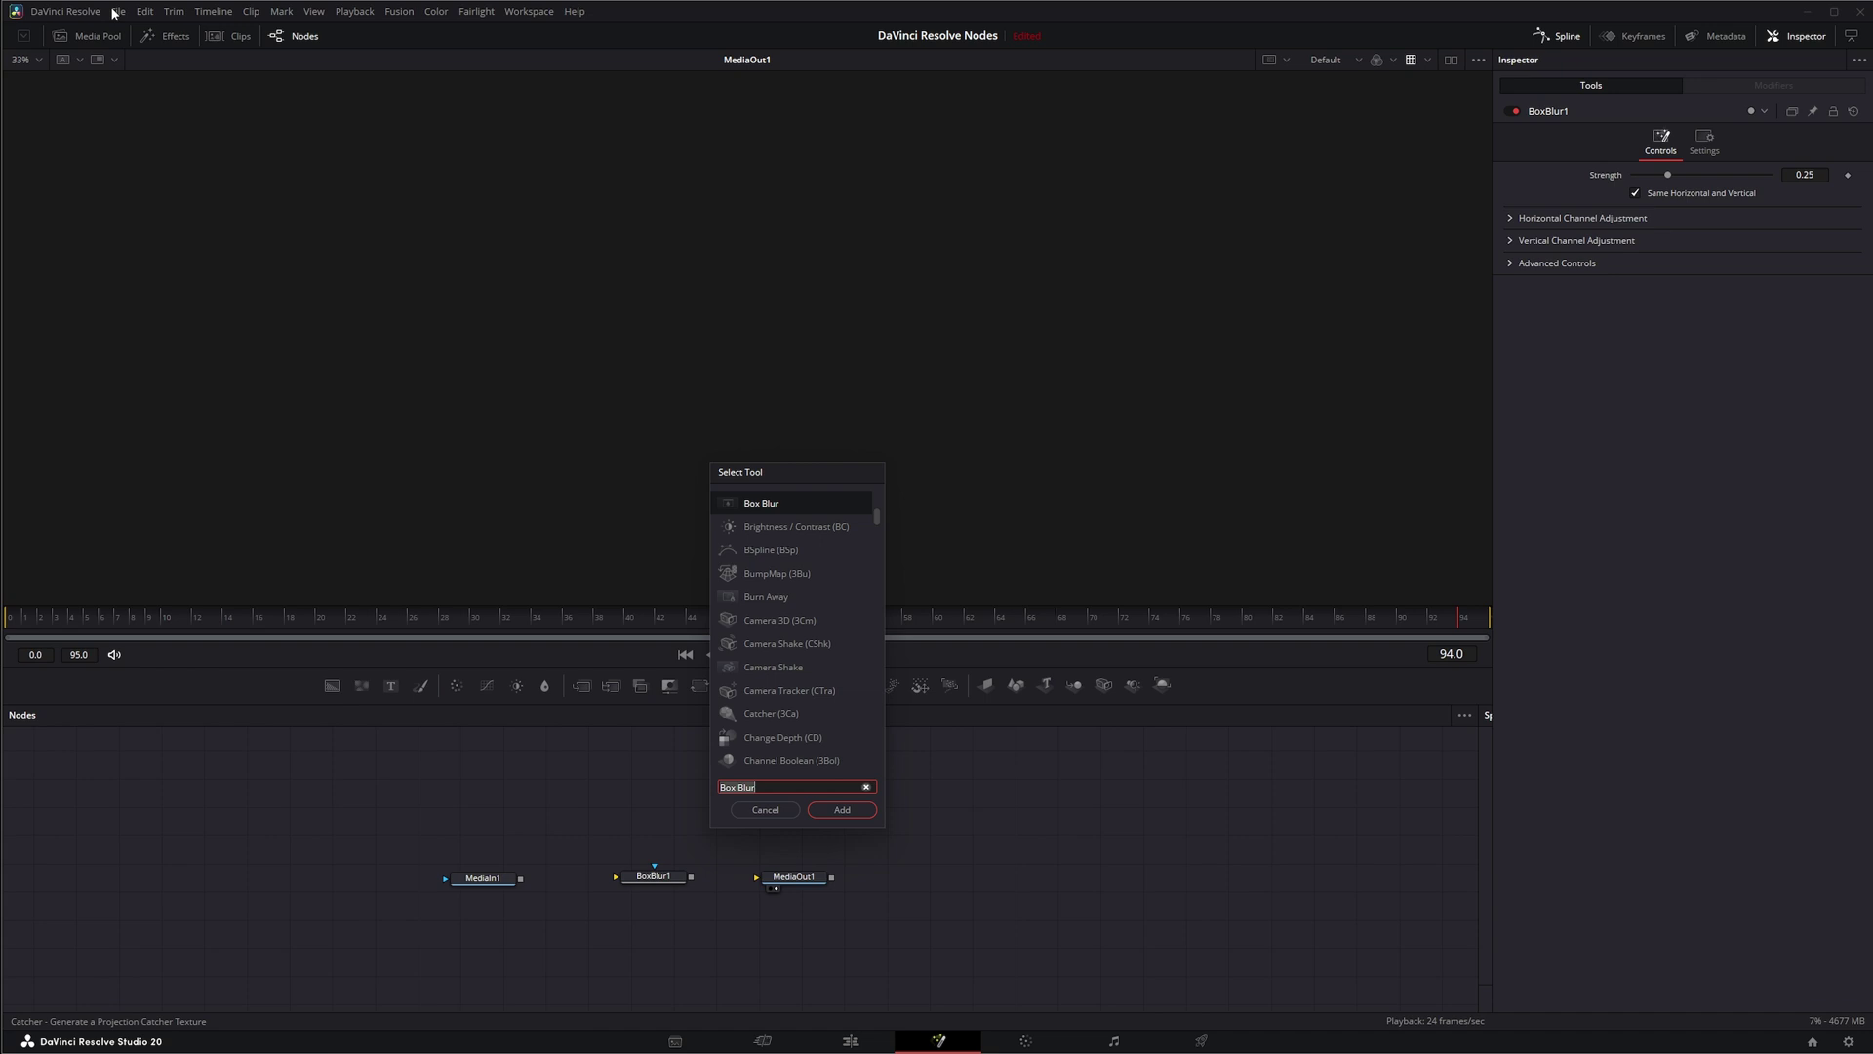
click(724, 817)
key(shift+space)
text(dire)
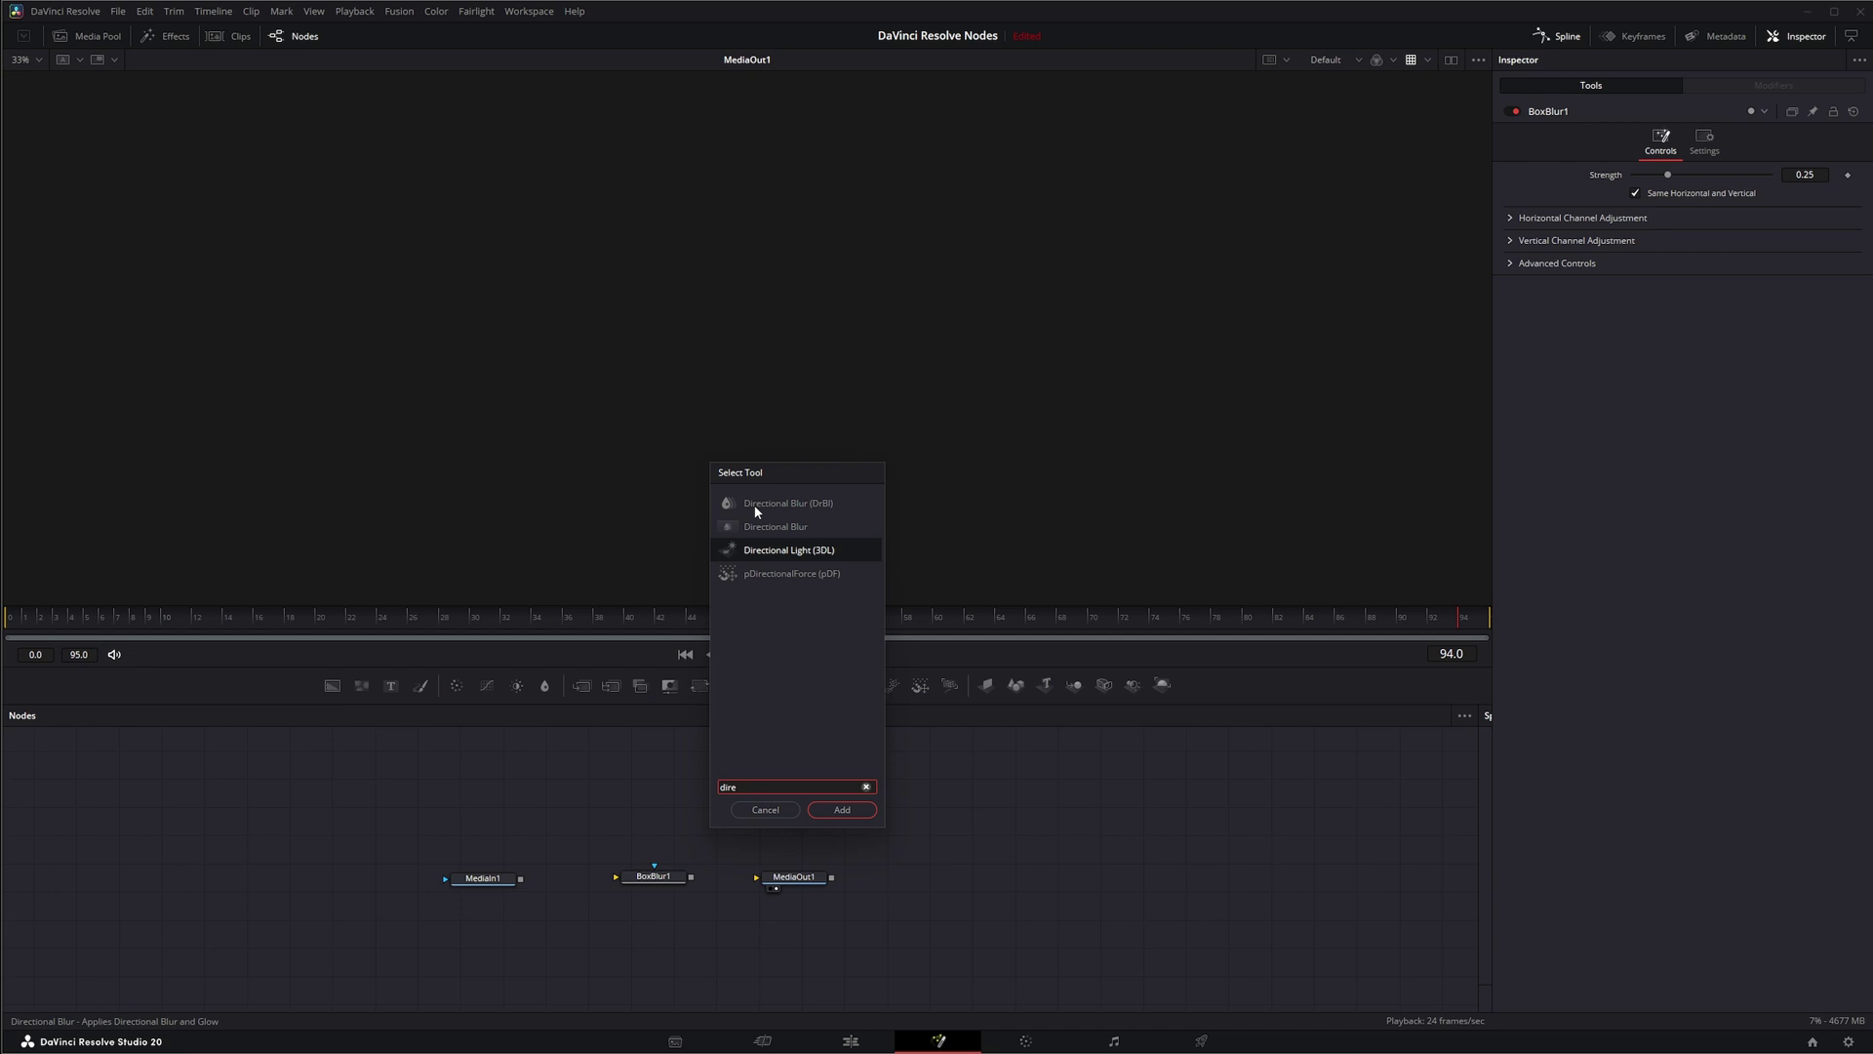
click(760, 505)
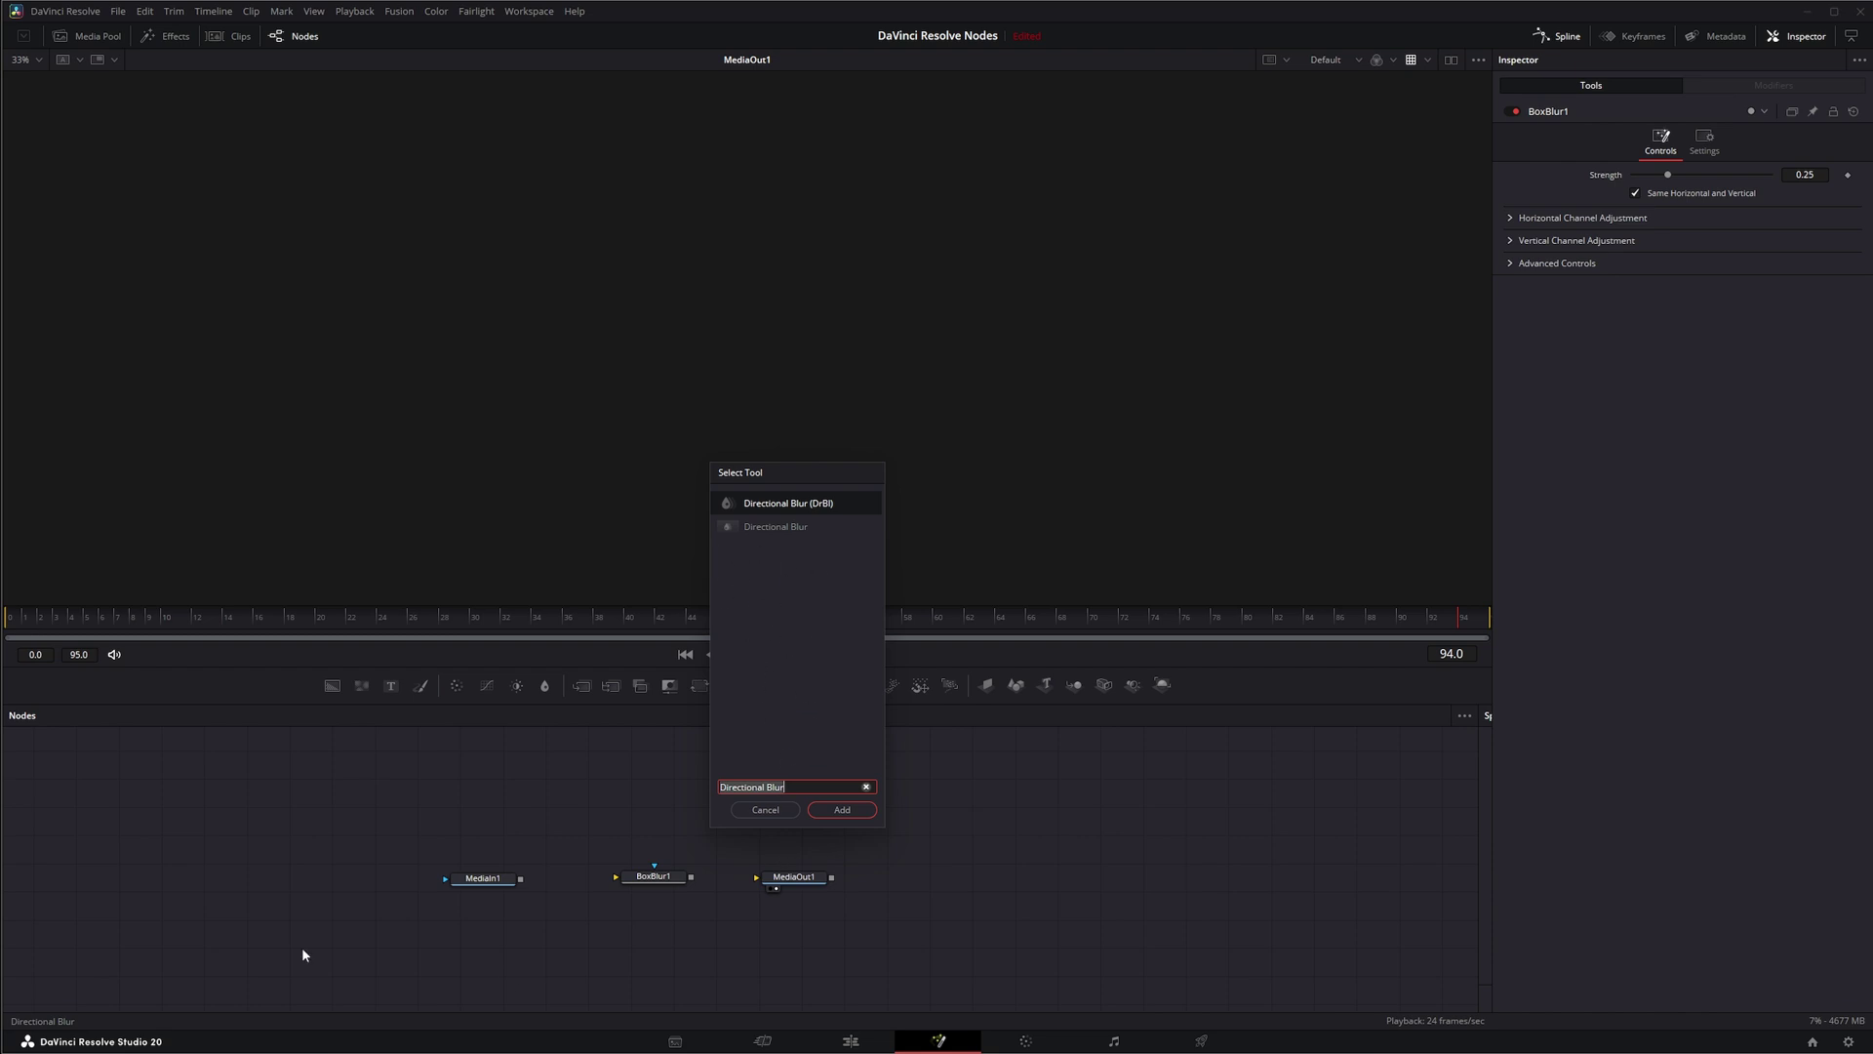
key(Escape)
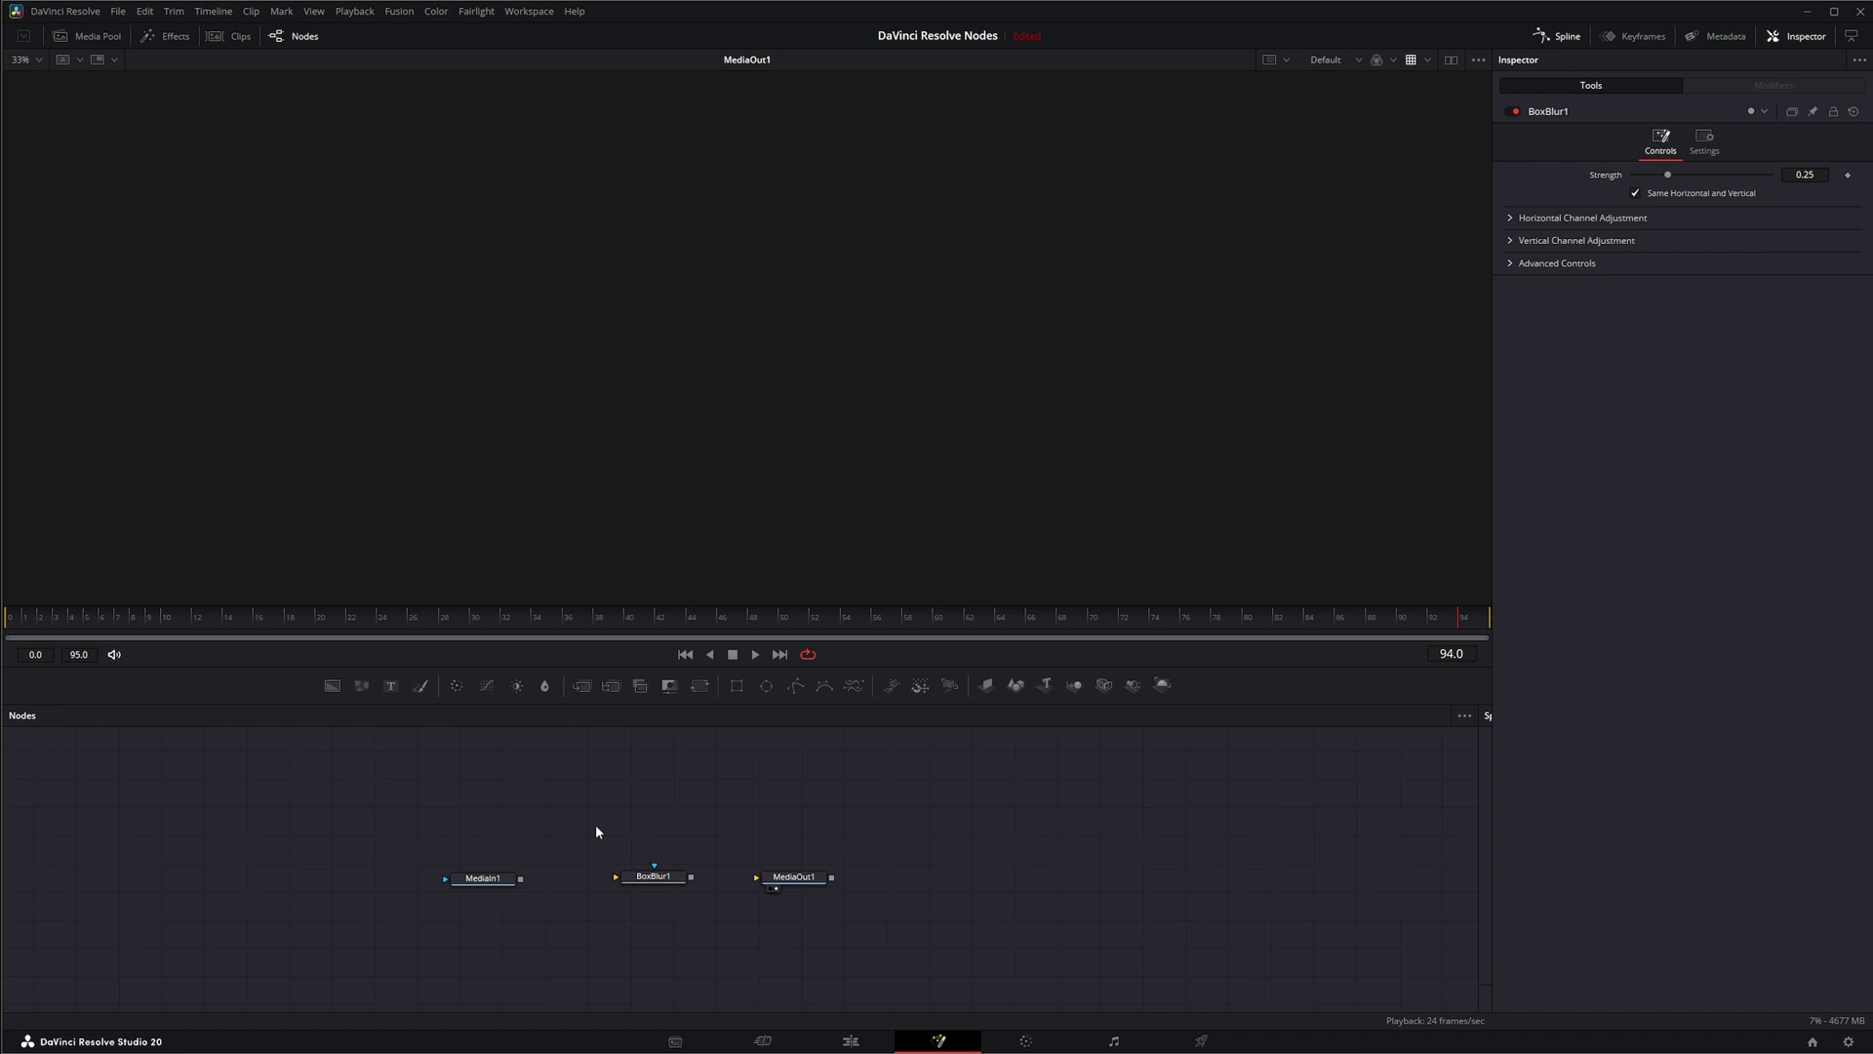
drag(580, 814, 698, 924)
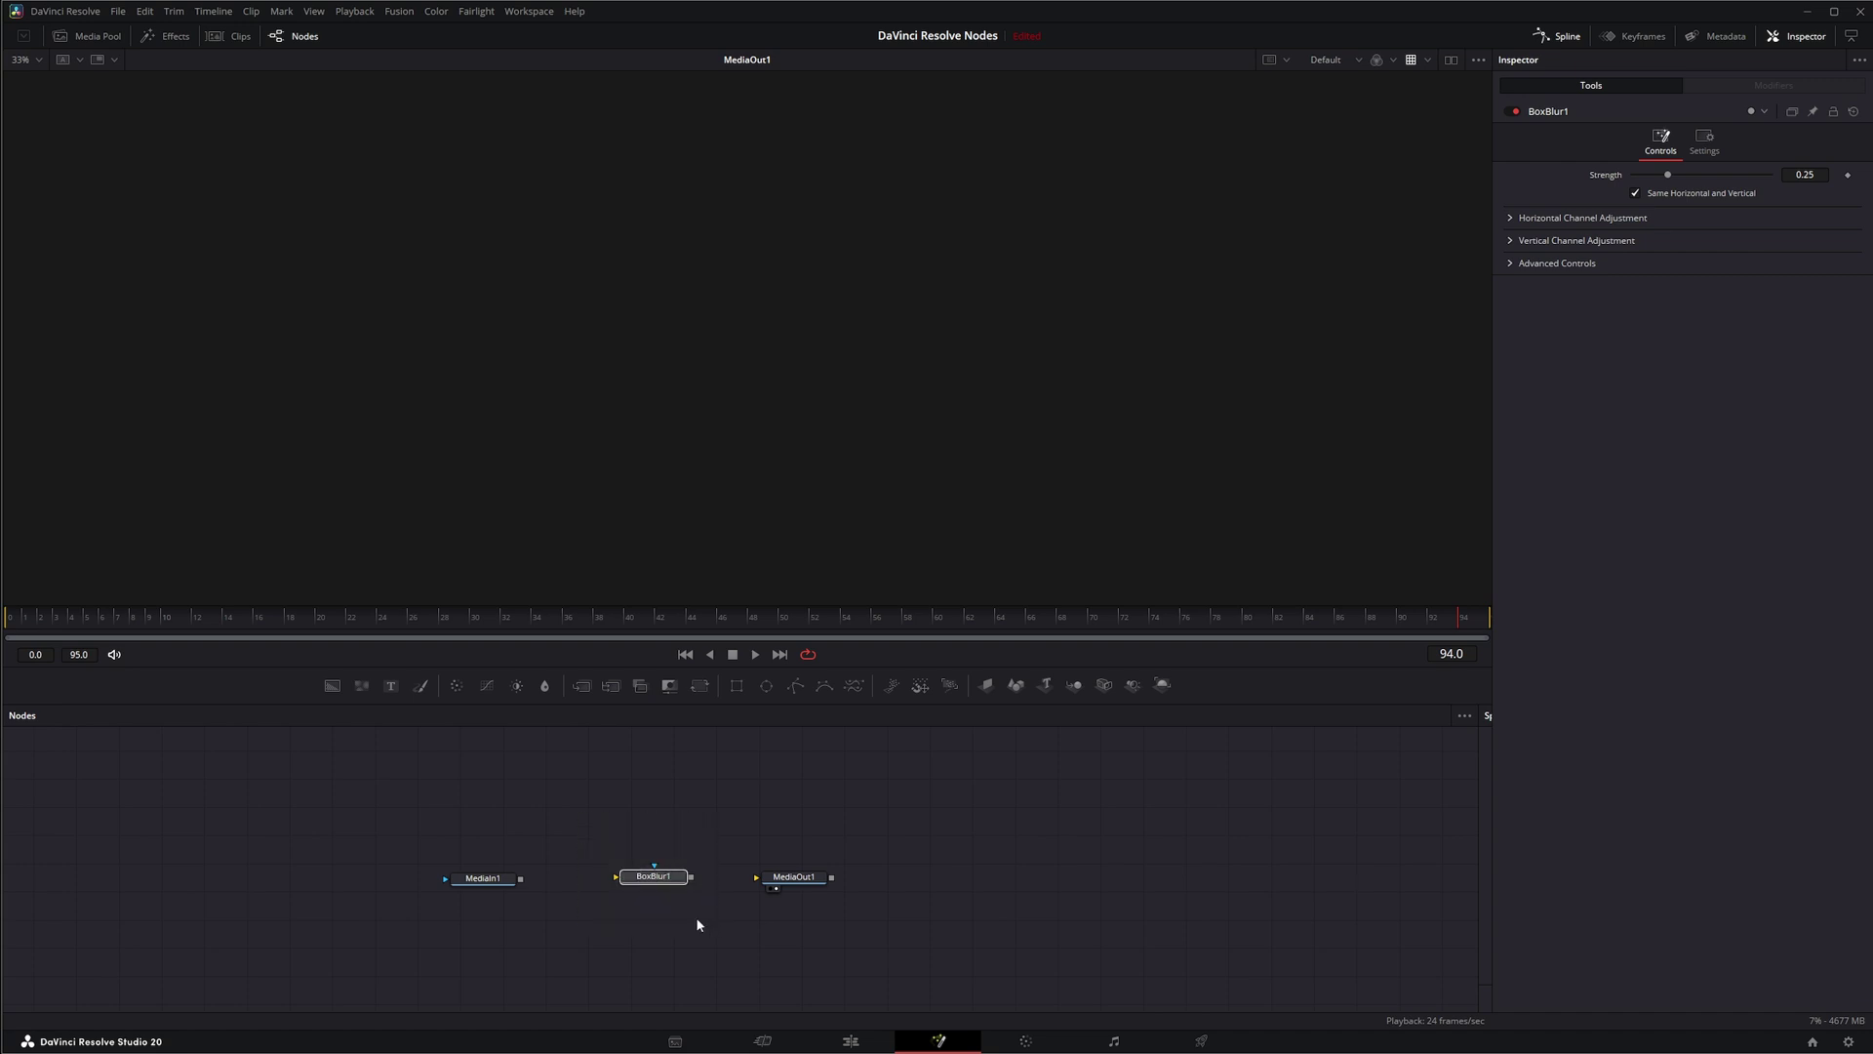
On the Color page, drop Box Blur onto node 01 and turn on Blur Alpha.
click(1026, 1041)
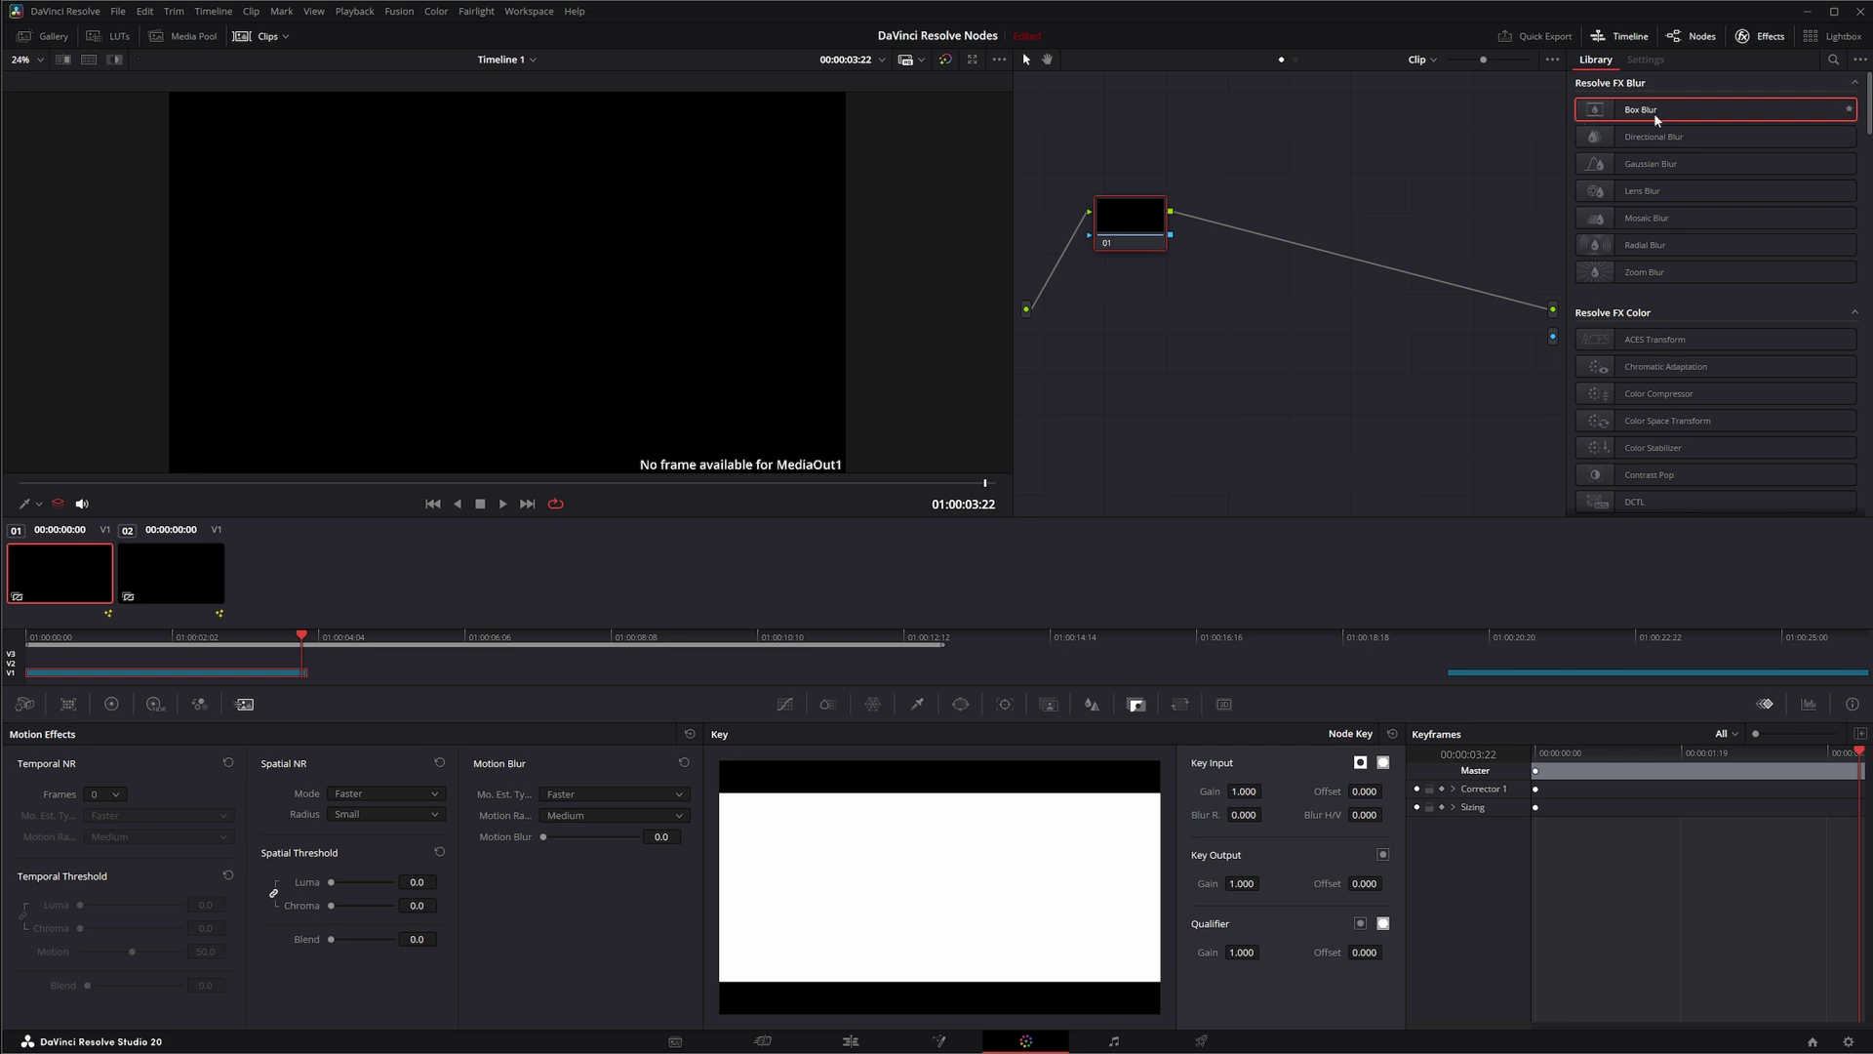
drag(1635, 114, 1132, 218)
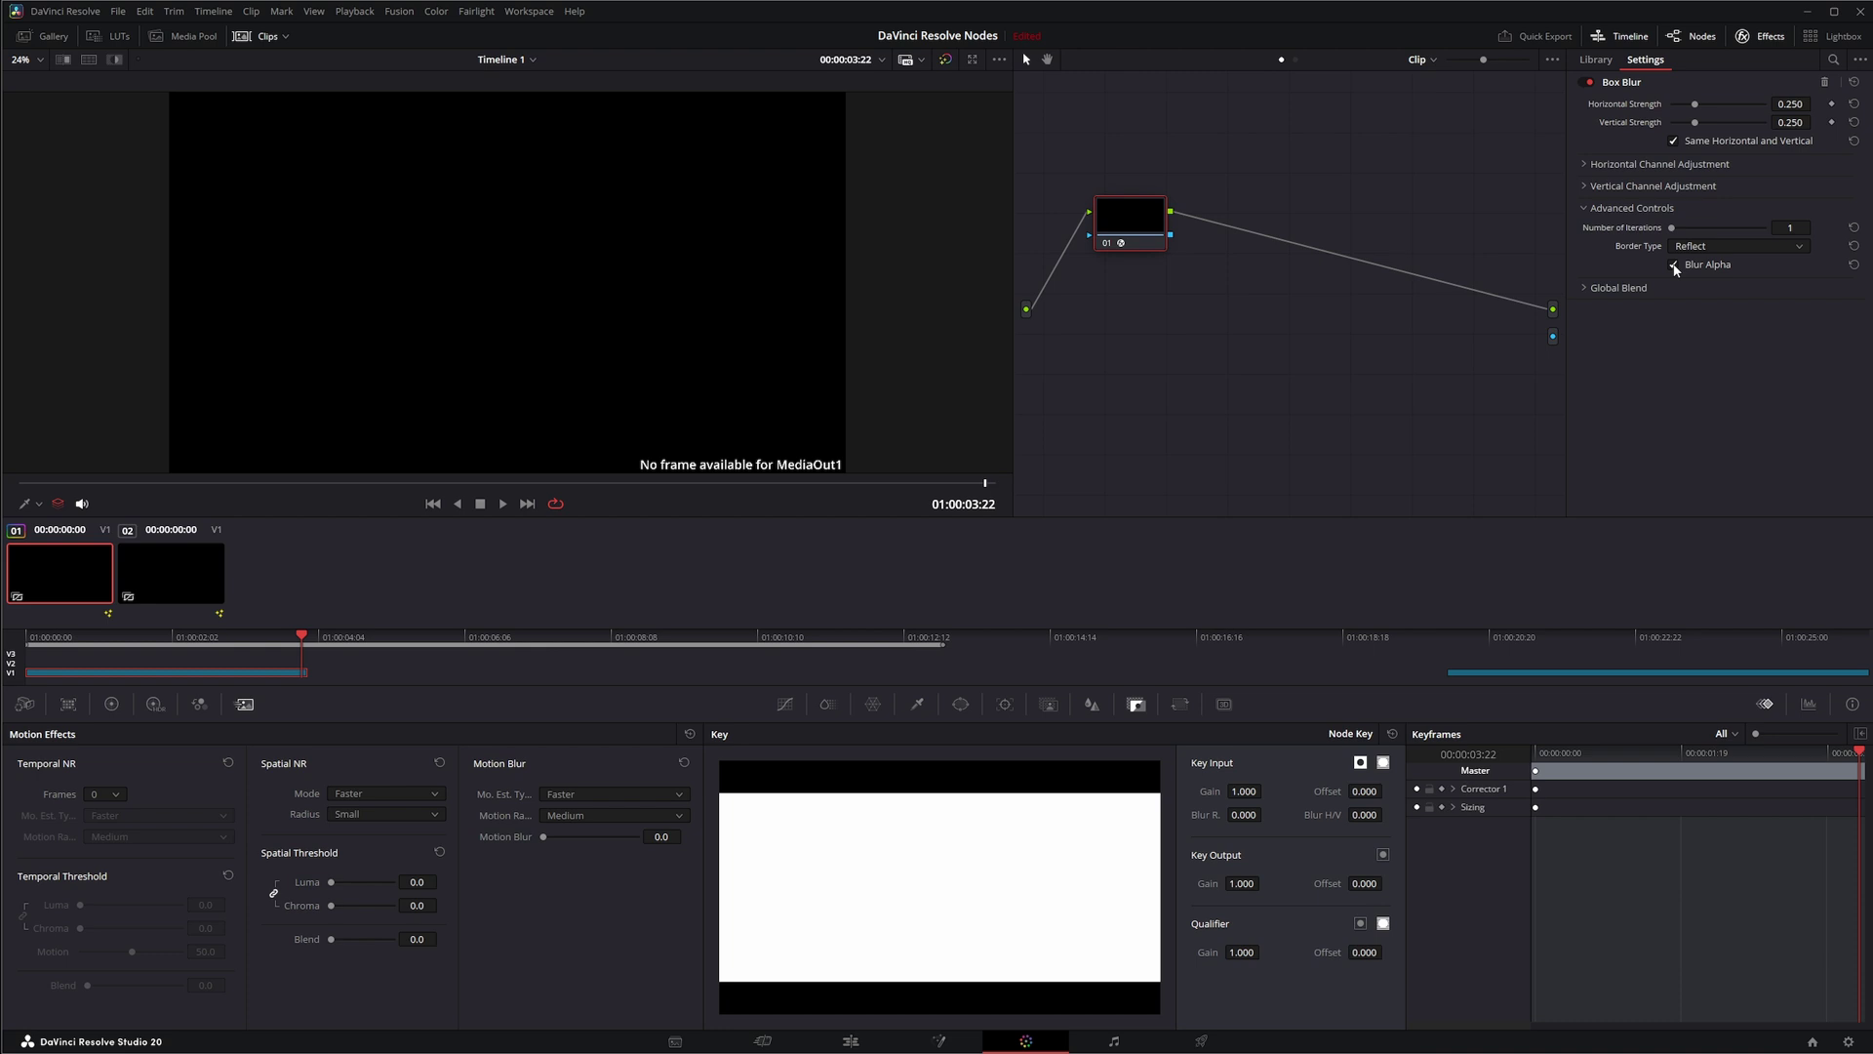
click(1674, 266)
Back on the Fusion page, nudge BoxBlur1 slightly left toward MediaIn1.
click(941, 1040)
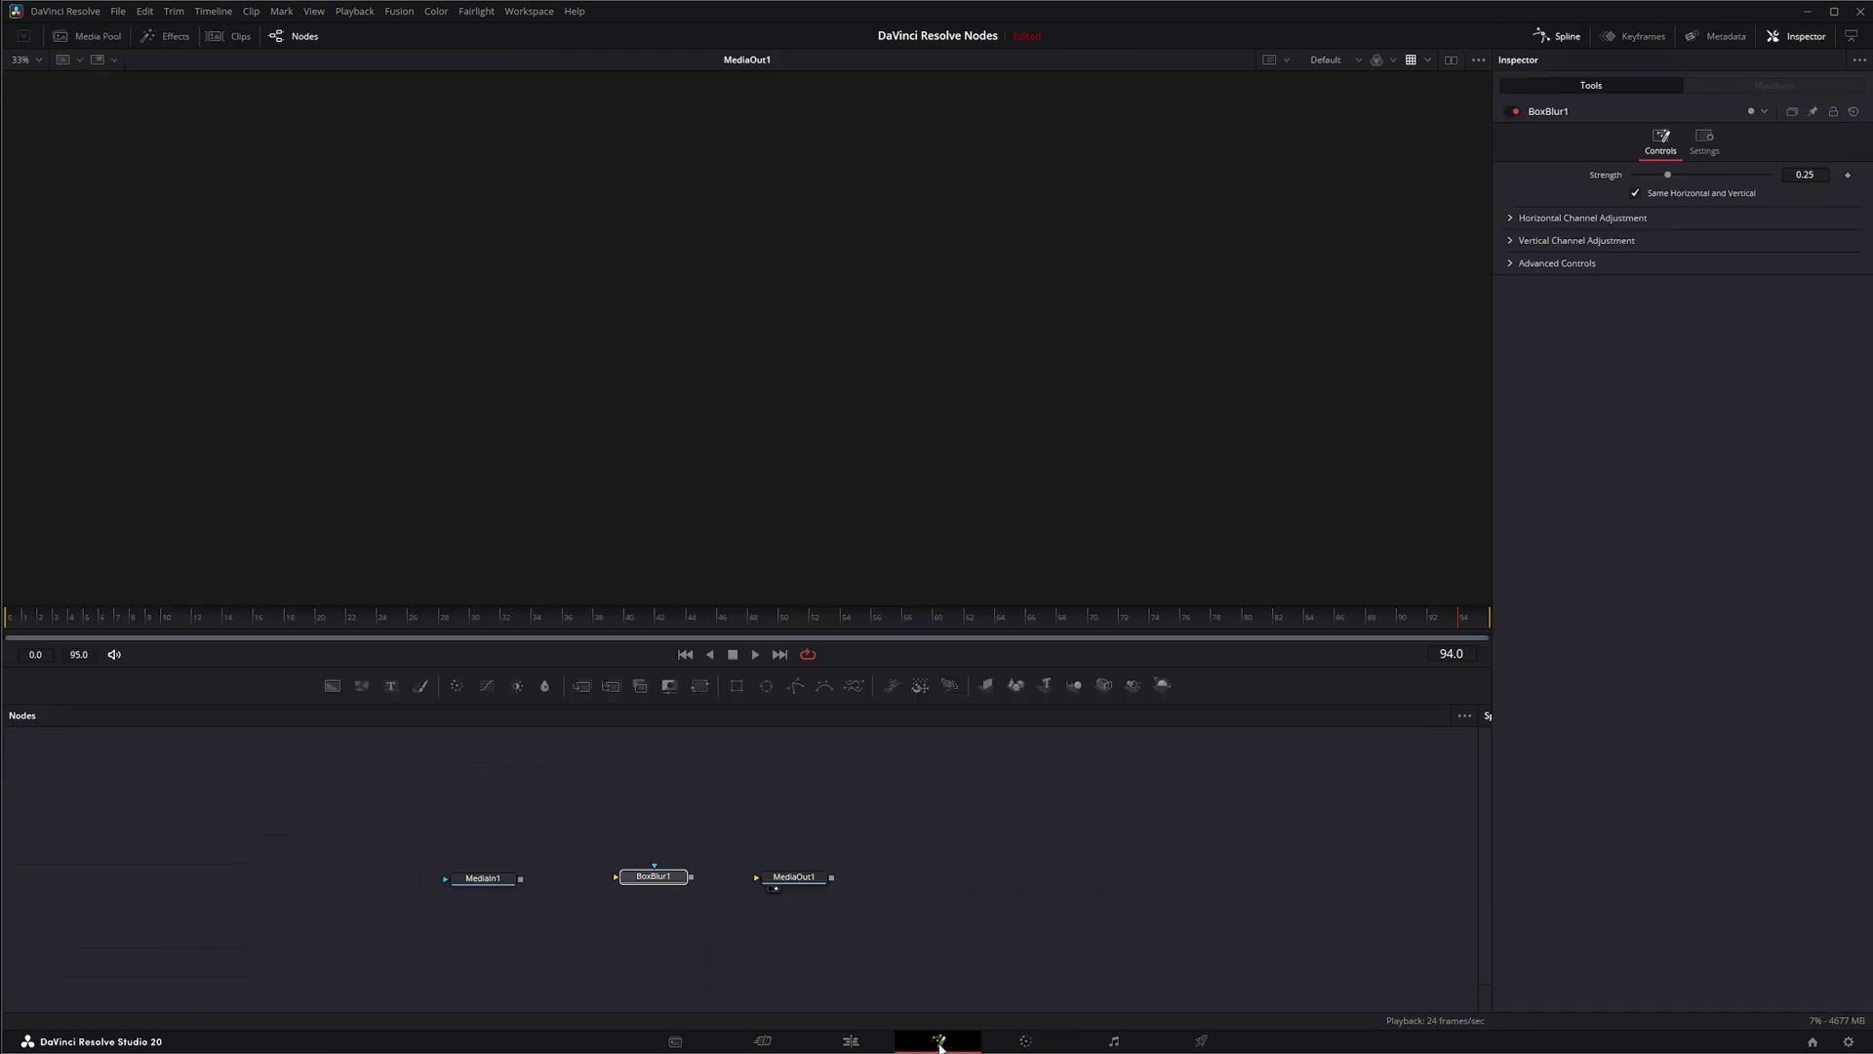
click(659, 882)
drag(657, 882, 647, 883)
drag(414, 808, 780, 816)
drag(644, 877, 633, 878)
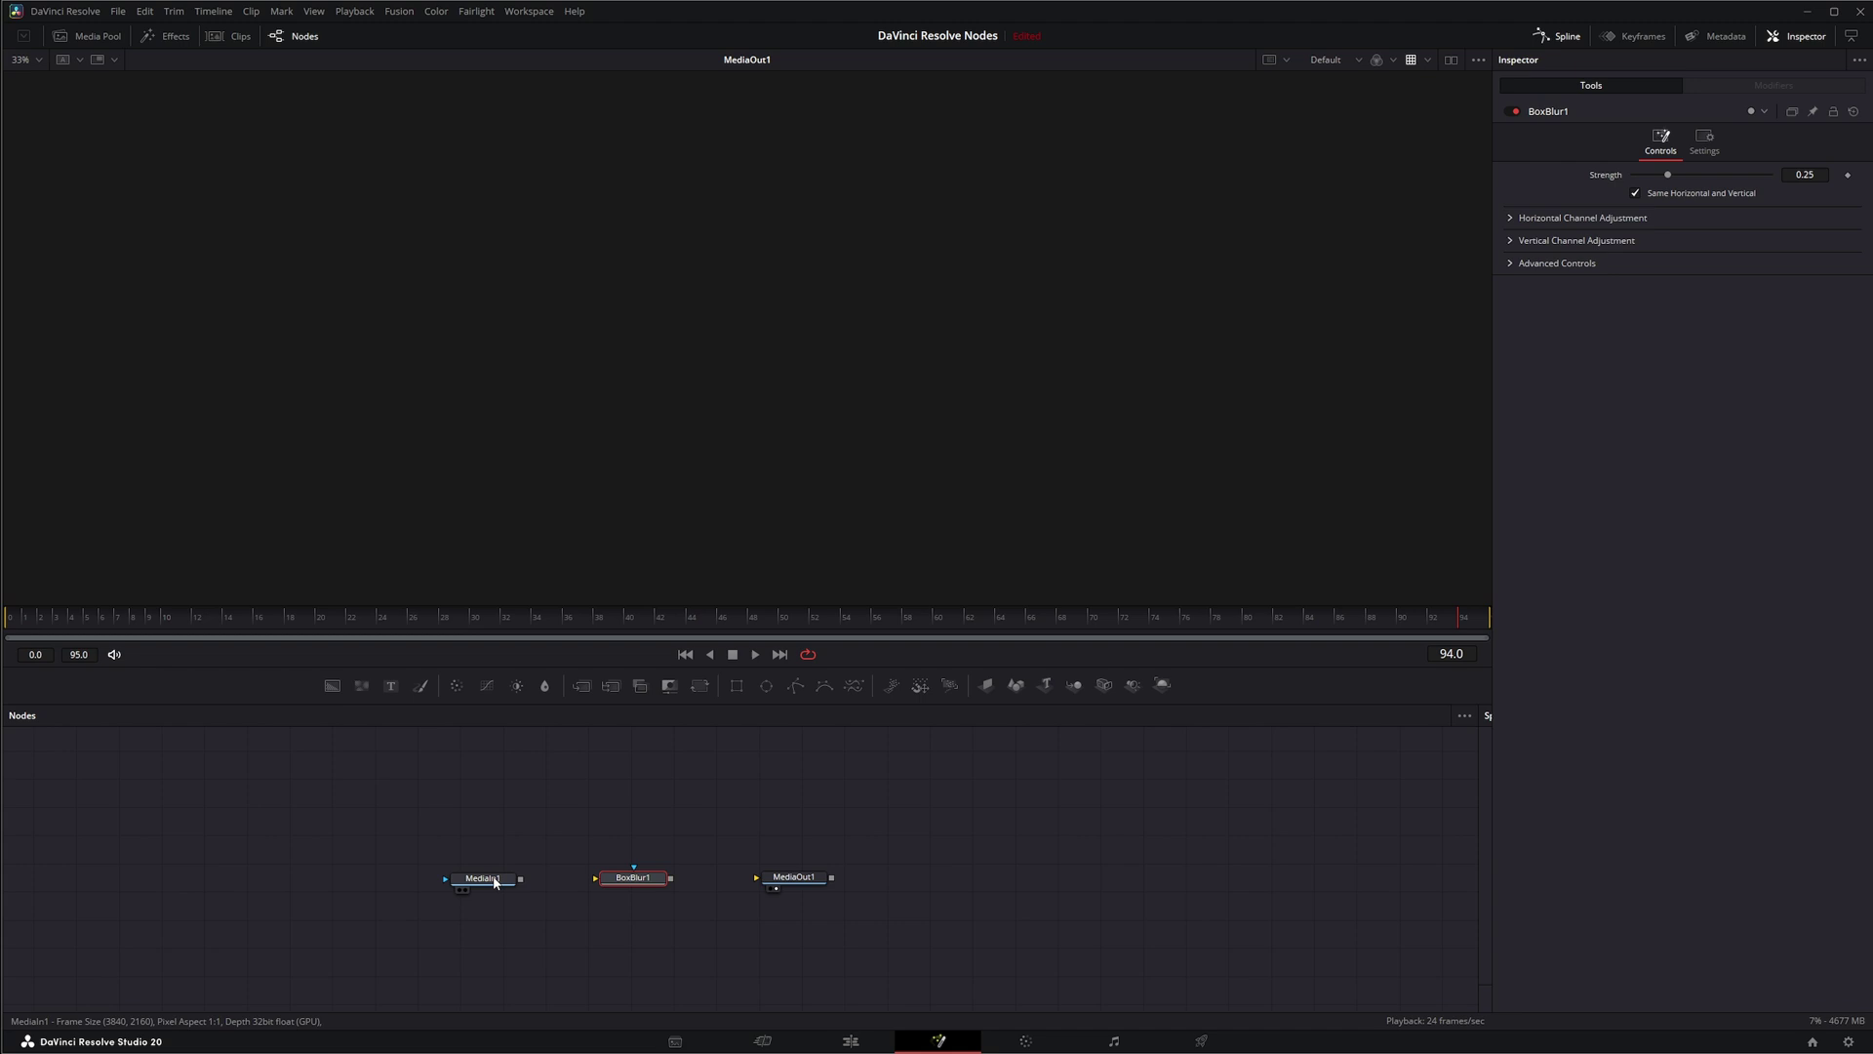
Connect MediaIn1's output to BoxBlur1 and view BoxBlur1's blurred result with its controls showing.
drag(498, 880, 388, 435)
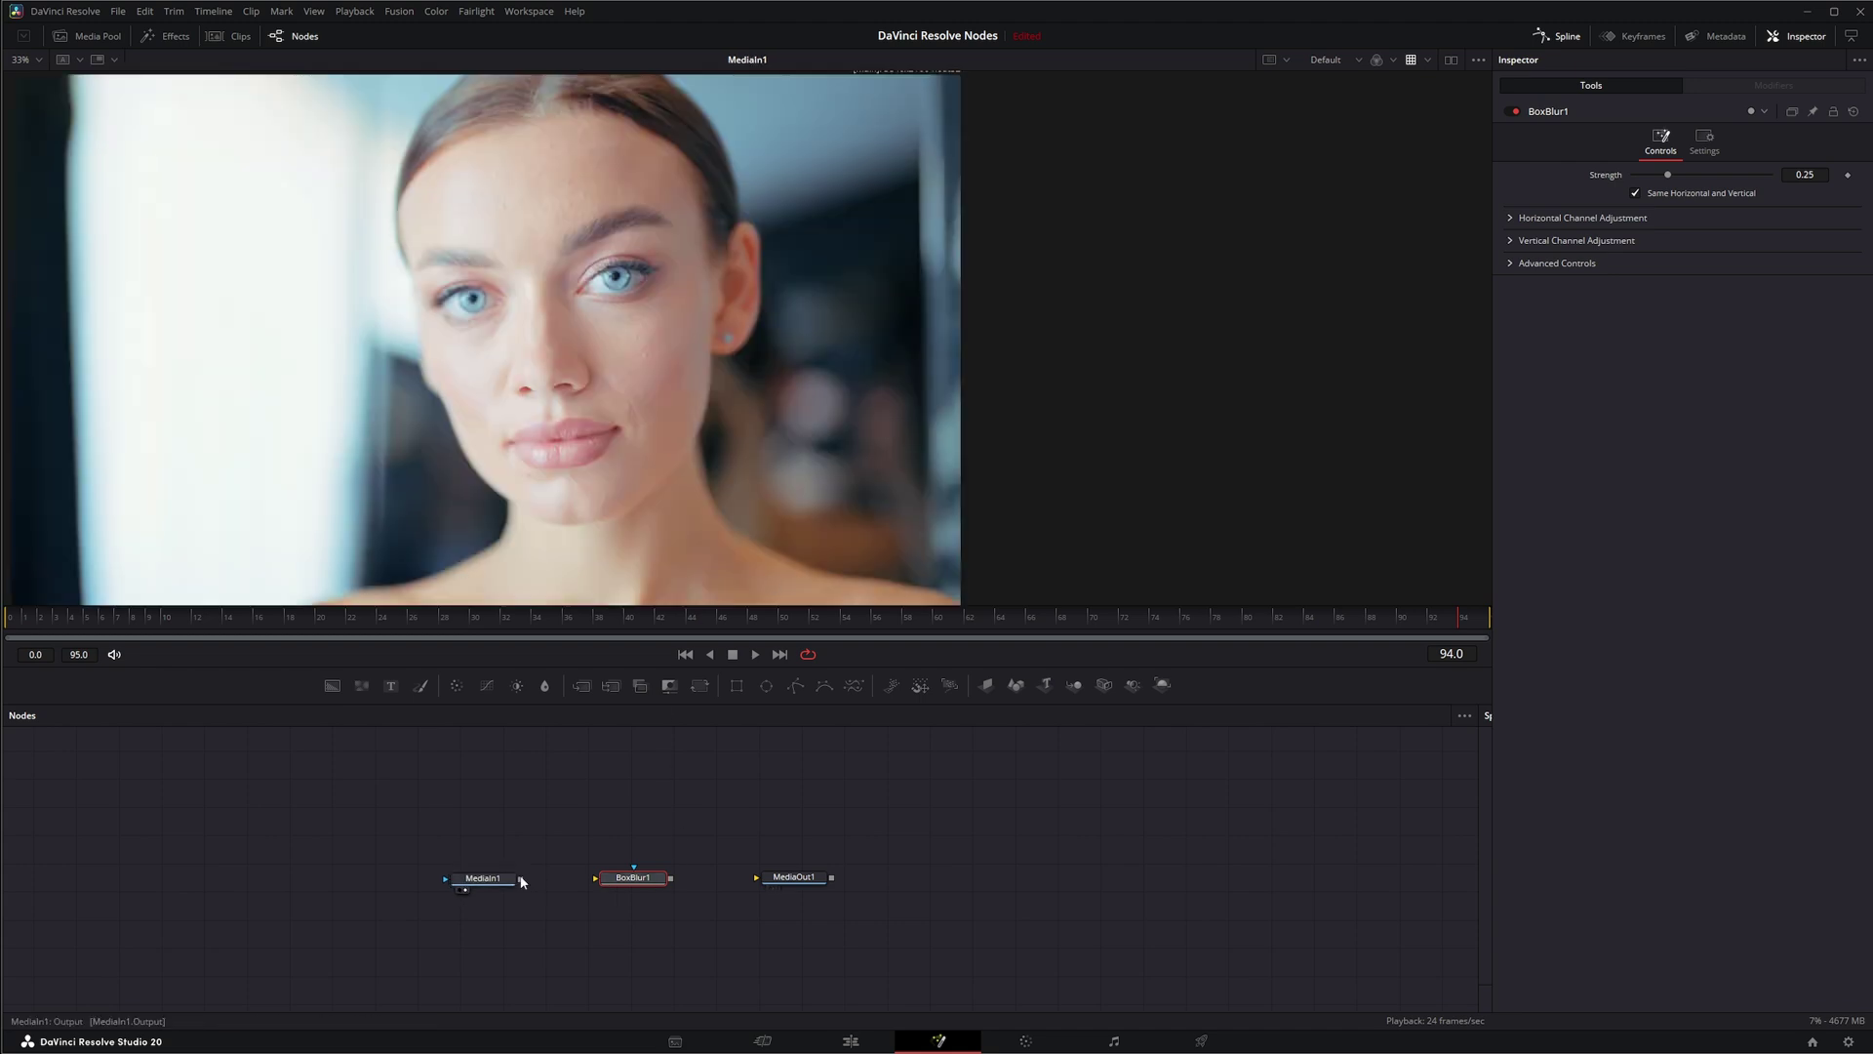
drag(520, 878, 643, 883)
key(1)
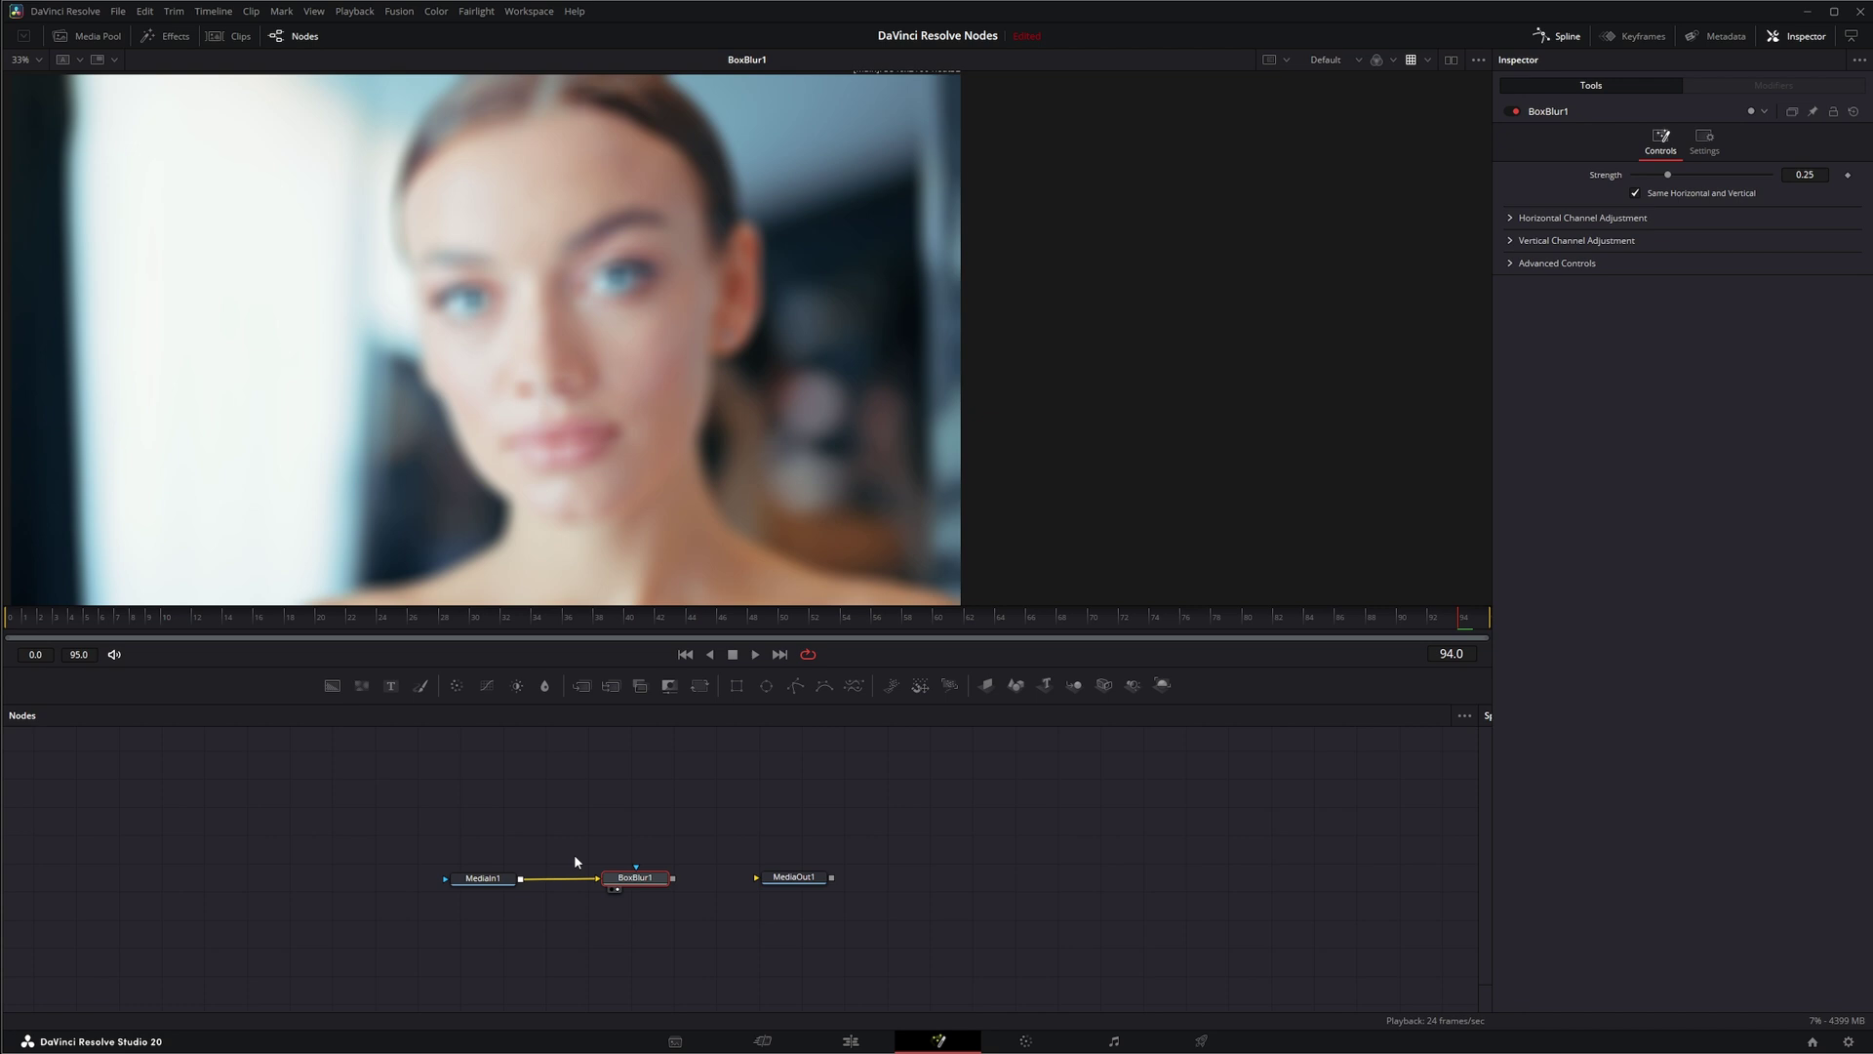
drag(546, 805, 715, 929)
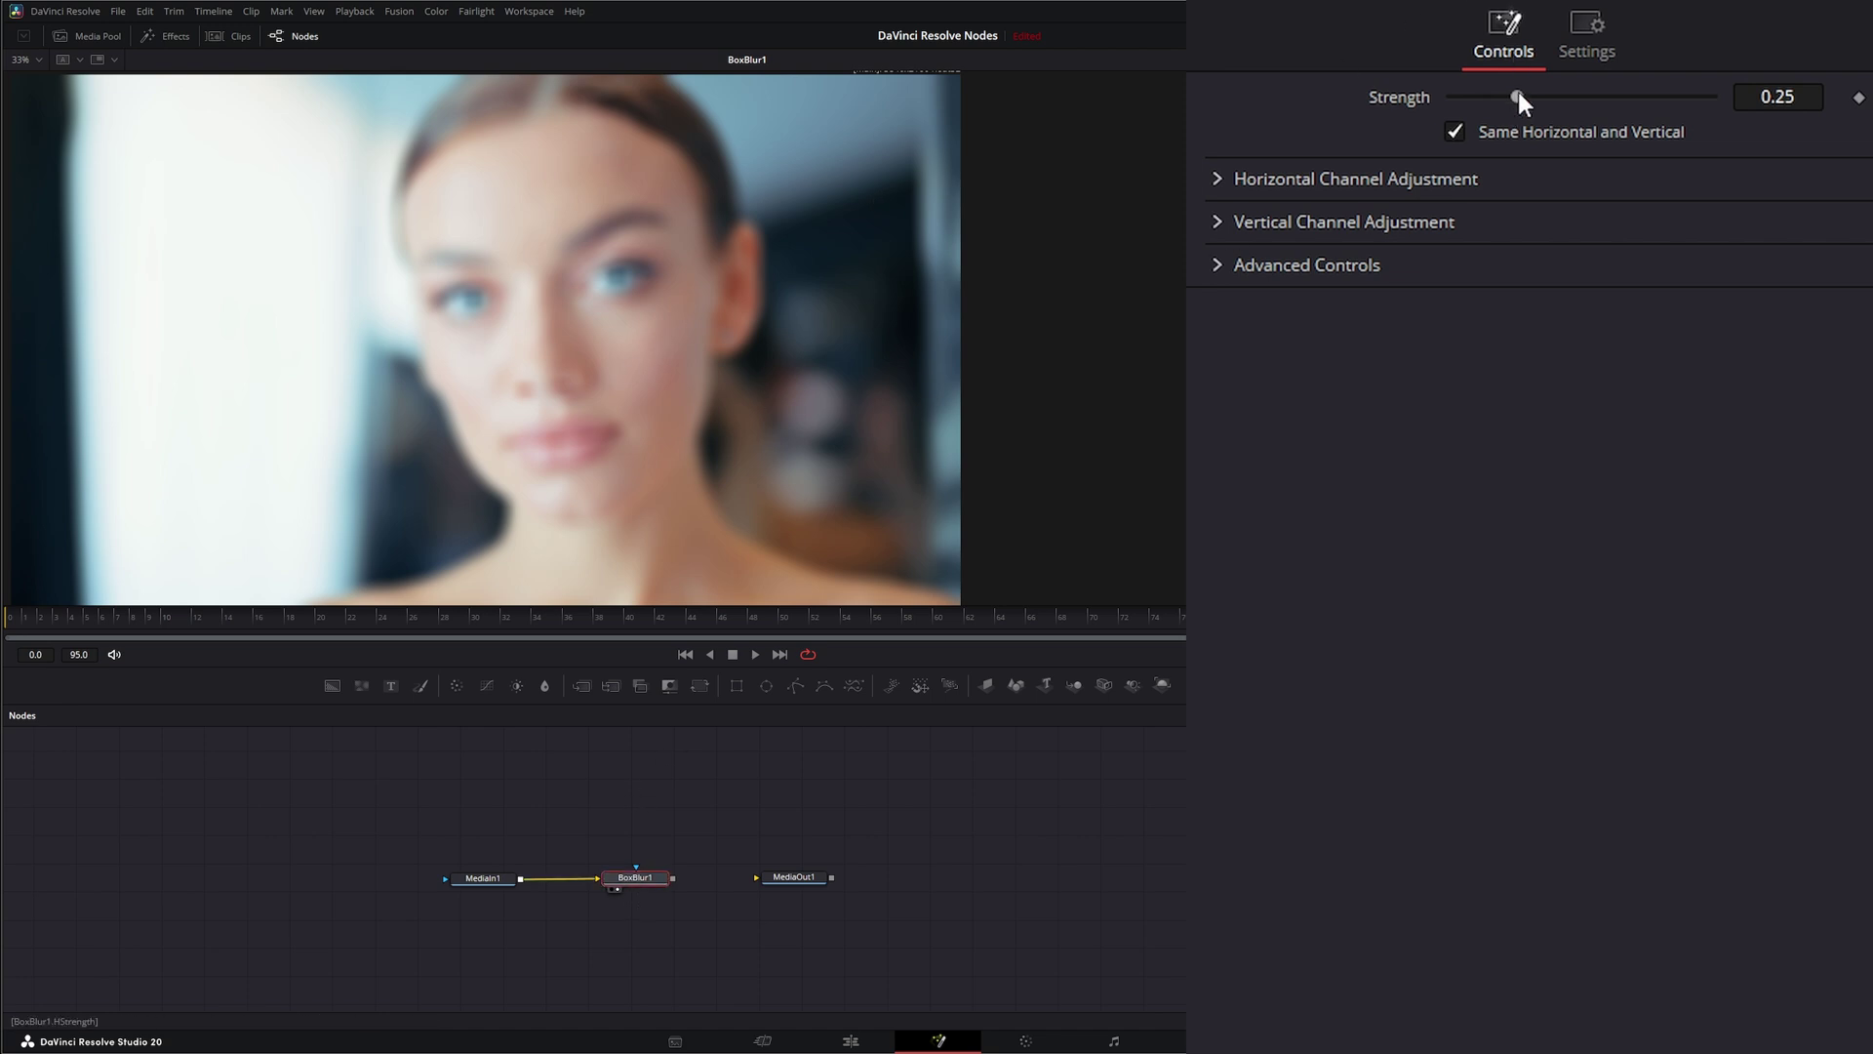
Try BoxBlur1 Strength values, unlink Horizontal and Vertical, and increase the vertical strength.
drag(1518, 93, 1582, 22)
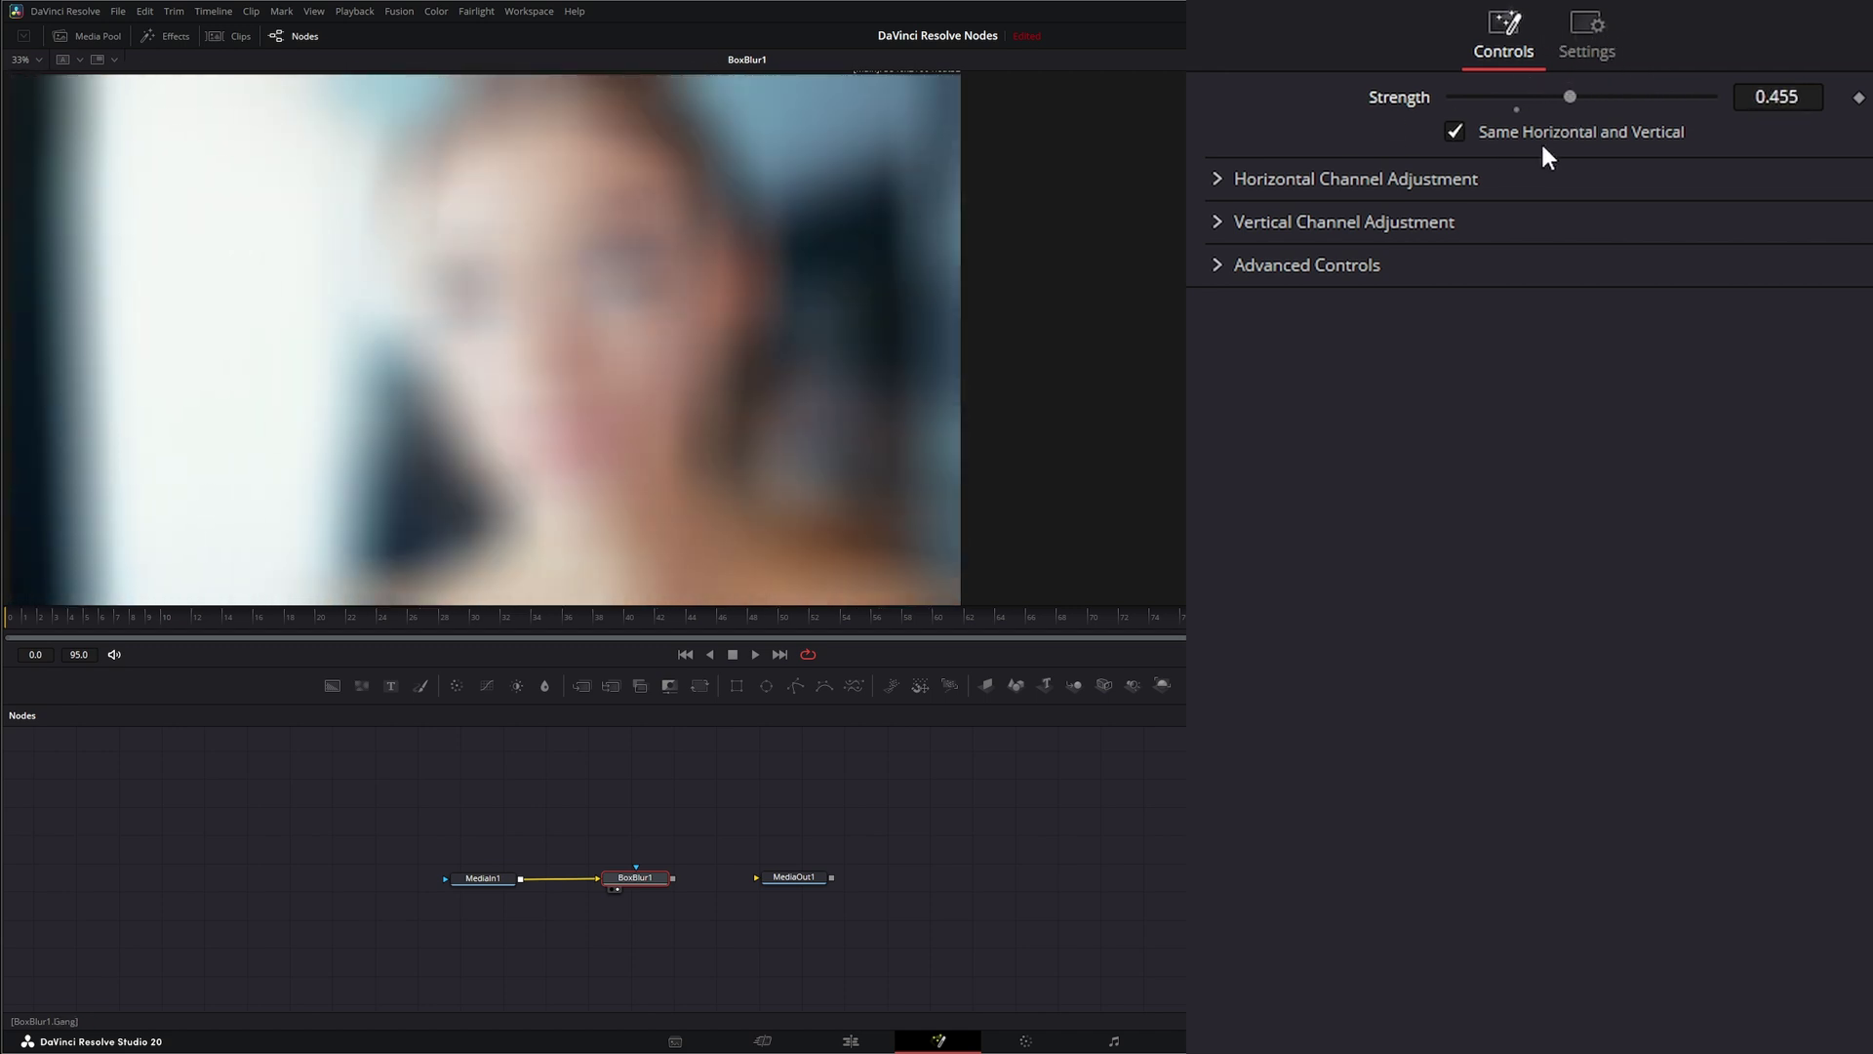
click(1455, 131)
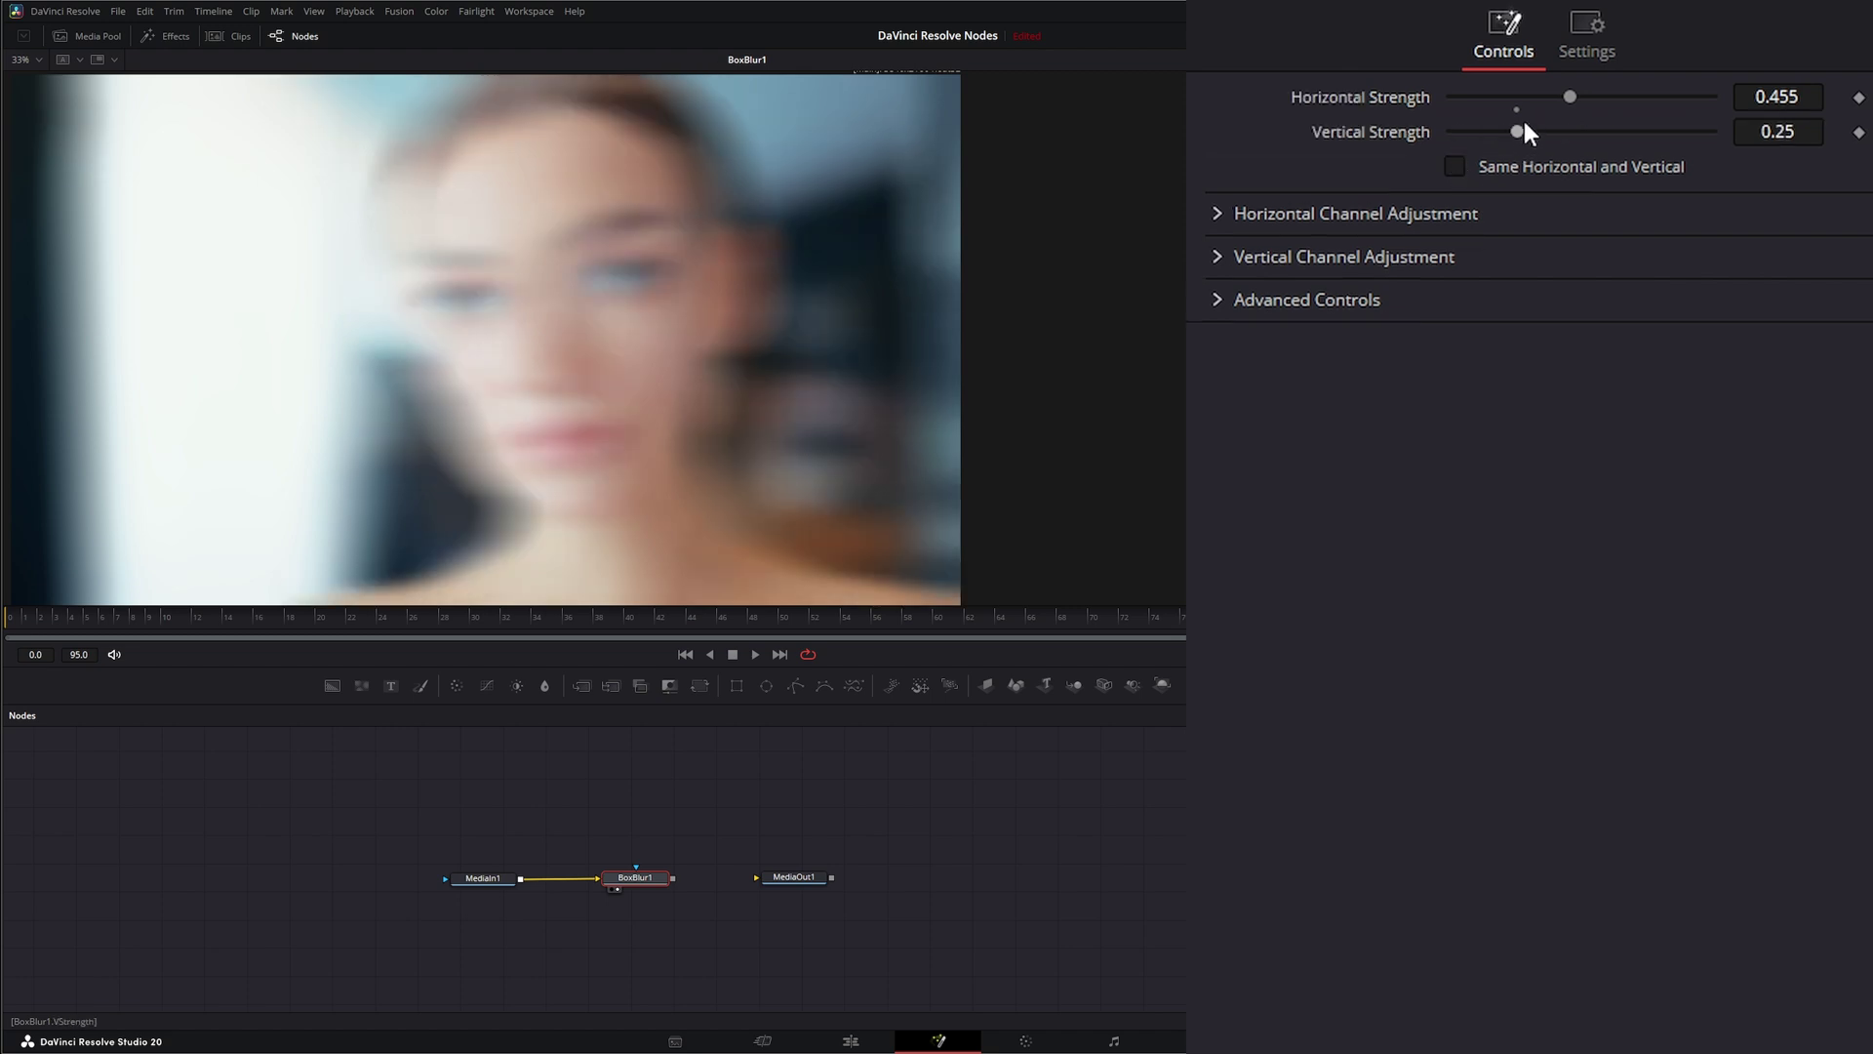
drag(1520, 129, 1654, 96)
Relink strengths, experiment with horizontal Red and Blue channel blur, and set Strength to 0.353.
click(1455, 166)
click(1212, 175)
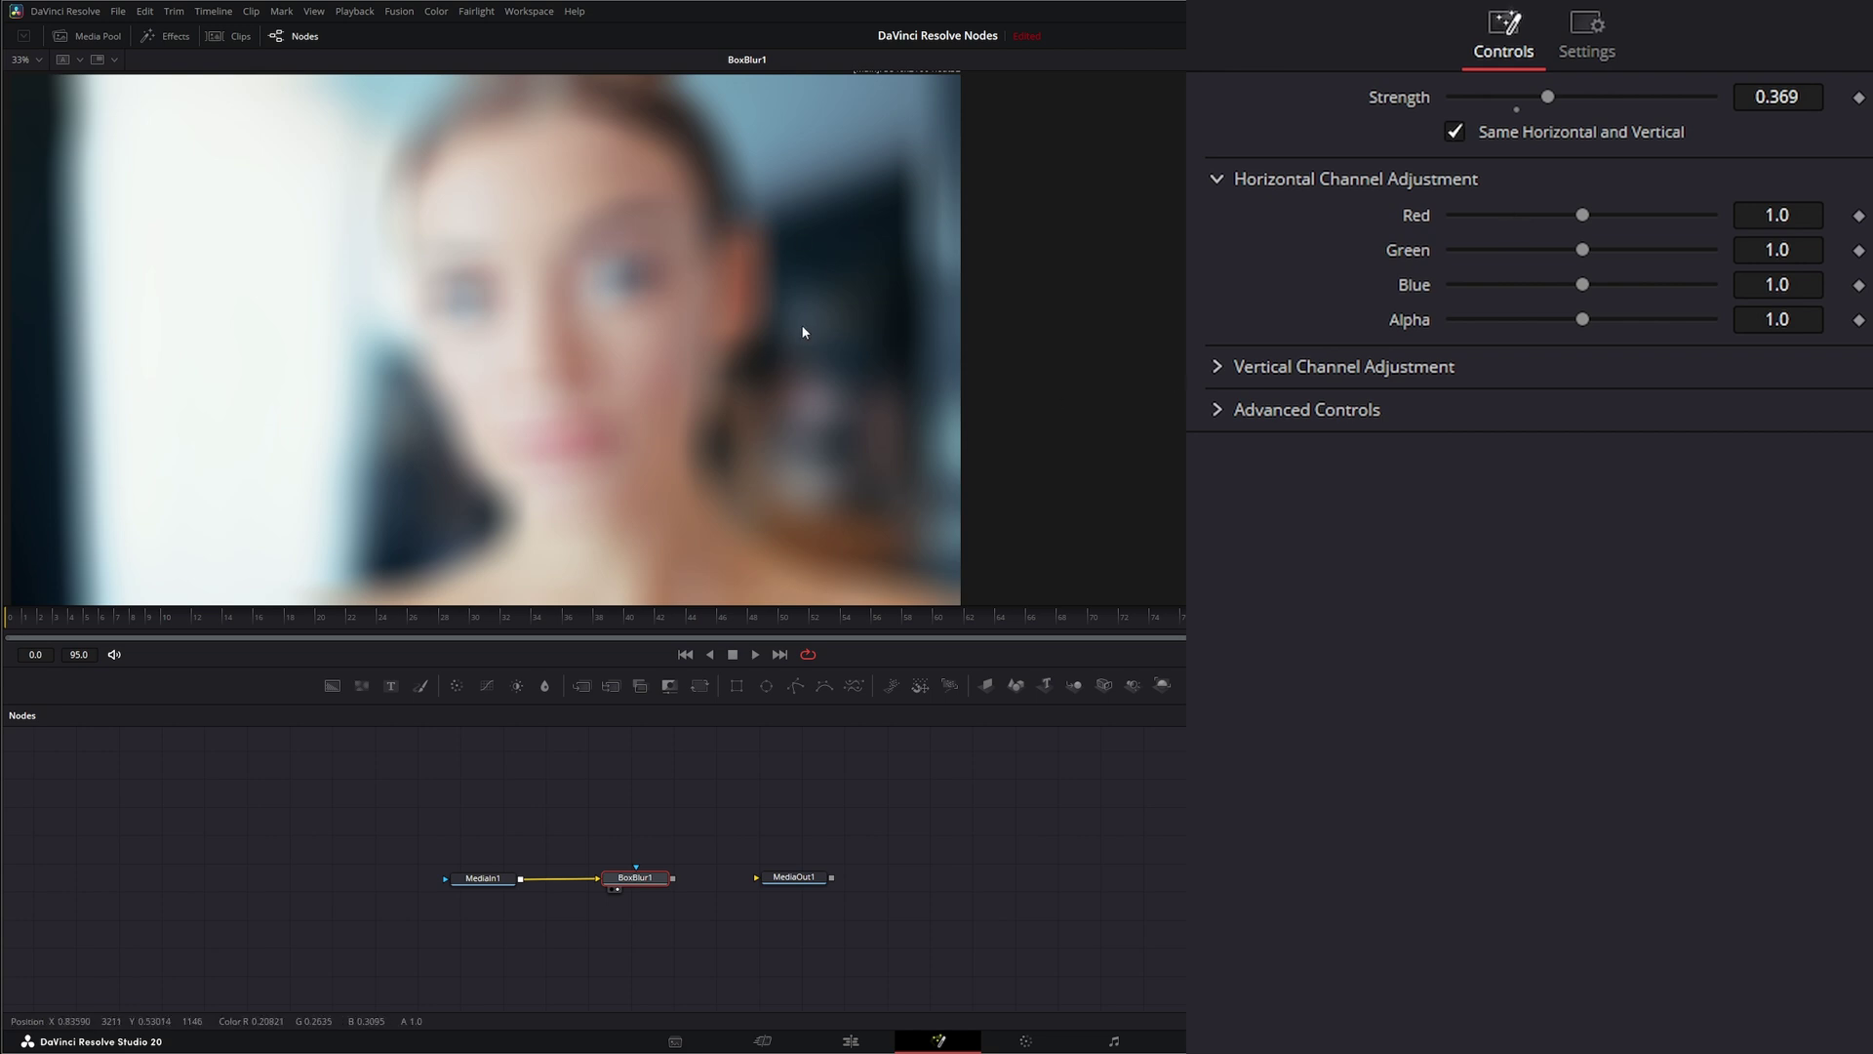
drag(1547, 97, 1413, 96)
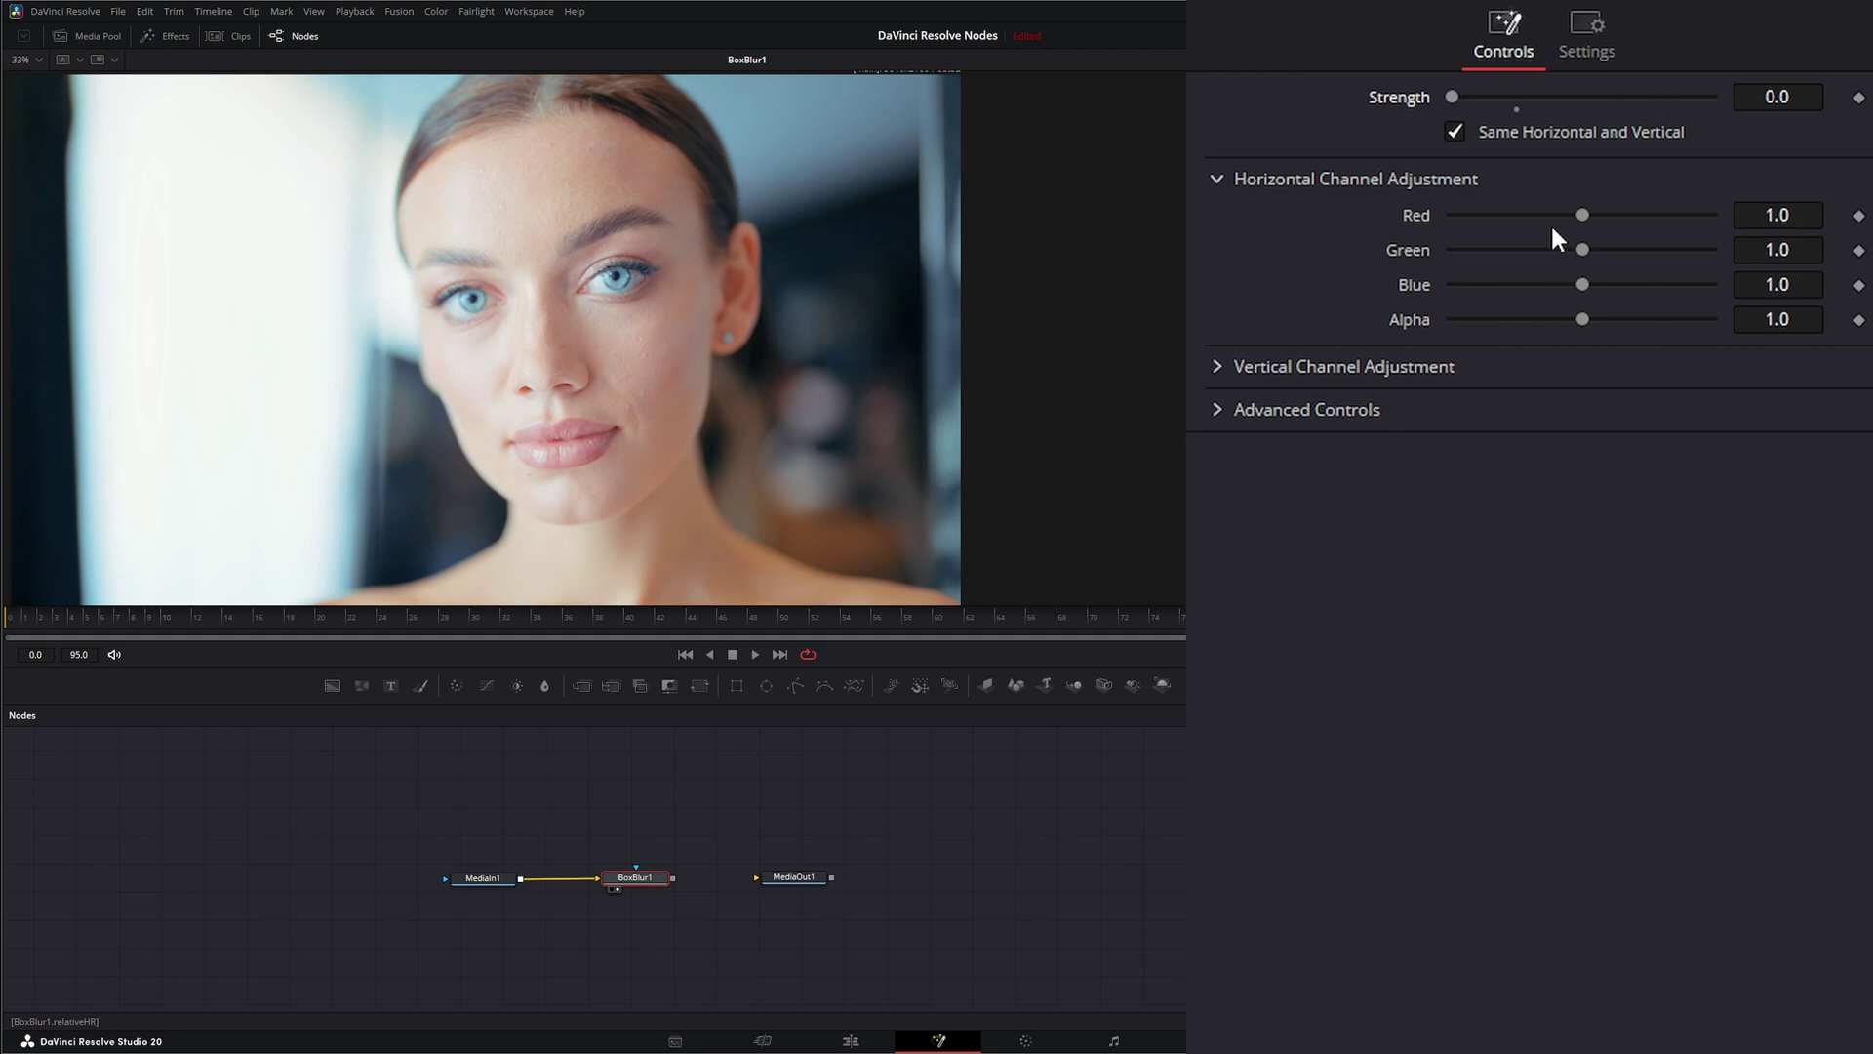
drag(1583, 215, 1667, 234)
drag(1549, 234, 1628, 229)
double_click(1418, 215)
drag(1454, 98, 1544, 96)
mouse_move(1587, 215)
mouse_down()
mouse_move(1625, 209)
mouse_move(1504, 215)
mouse_move(1675, 204)
mouse_move(1447, 237)
mouse_move(1500, 256)
mouse_move(1710, 244)
mouse_move(1586, 219)
mouse_up()
drag(1600, 288, 1647, 285)
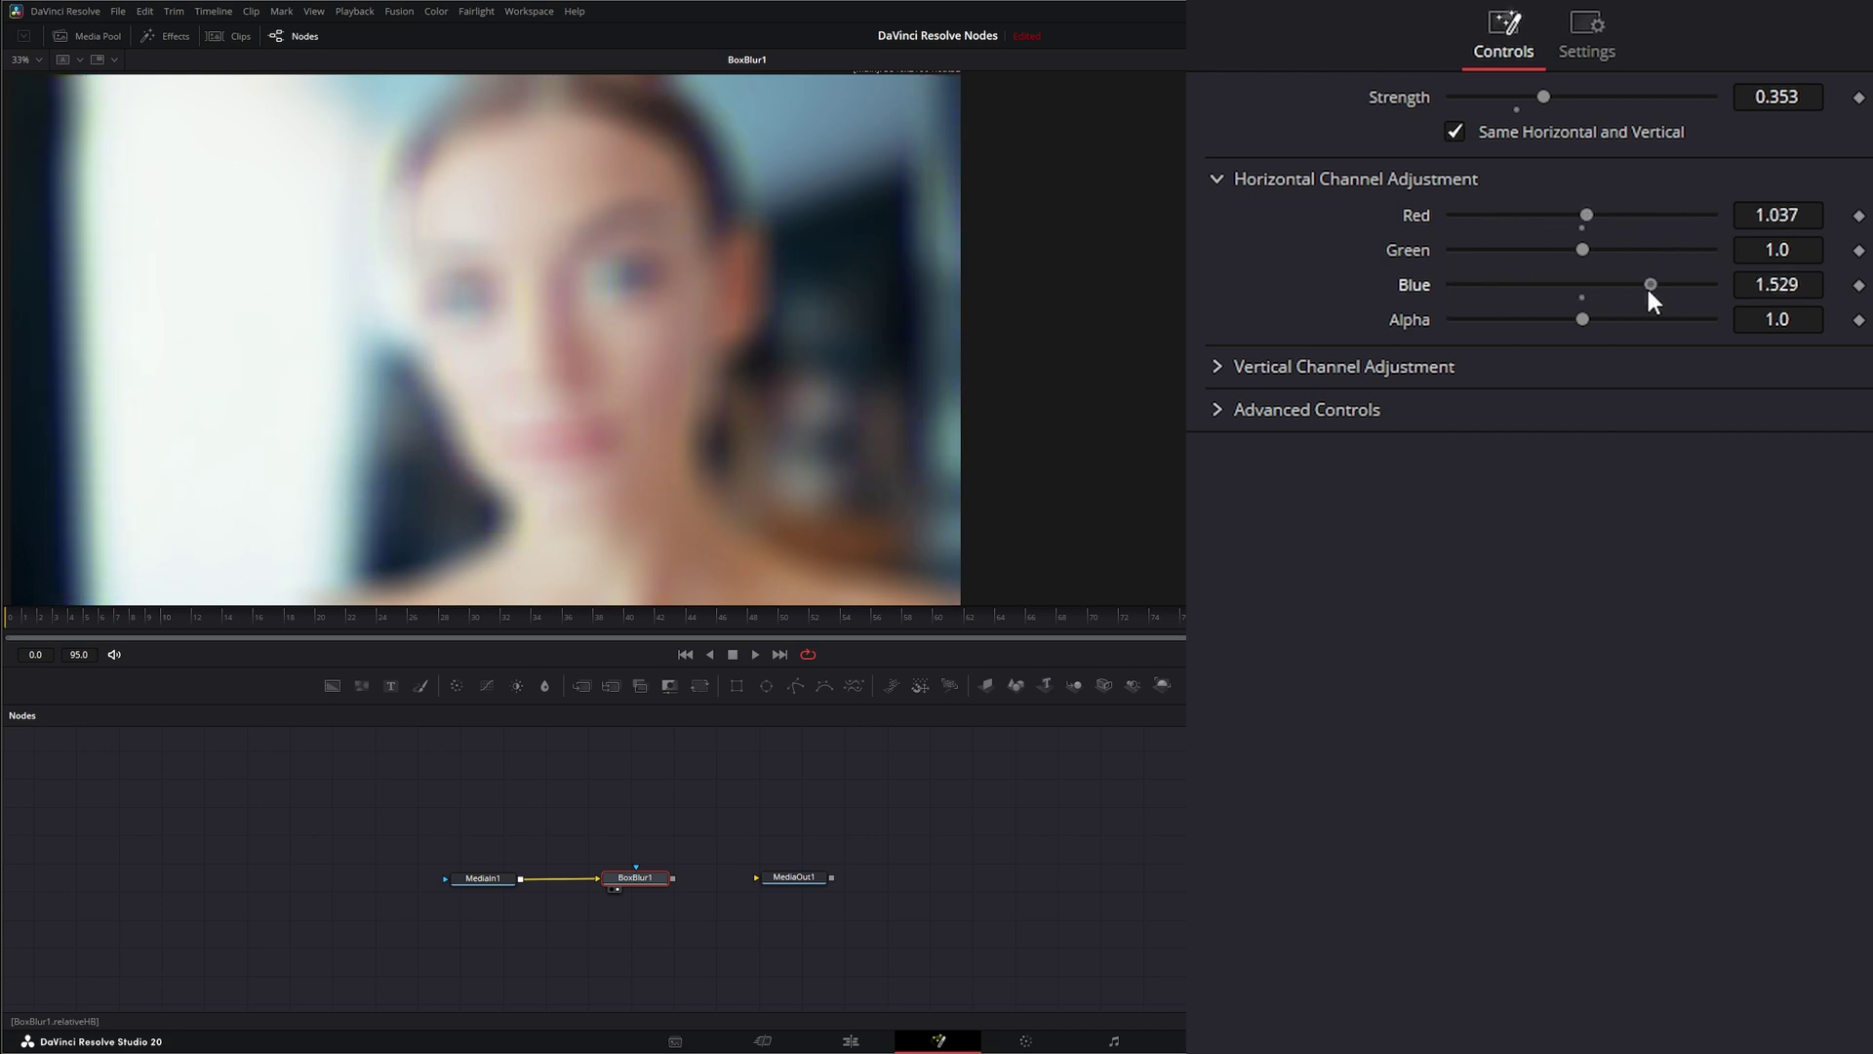
click(1269, 178)
Vary the vertical Red channel blur, then reset it to 1.0 and collapse the section.
click(1219, 223)
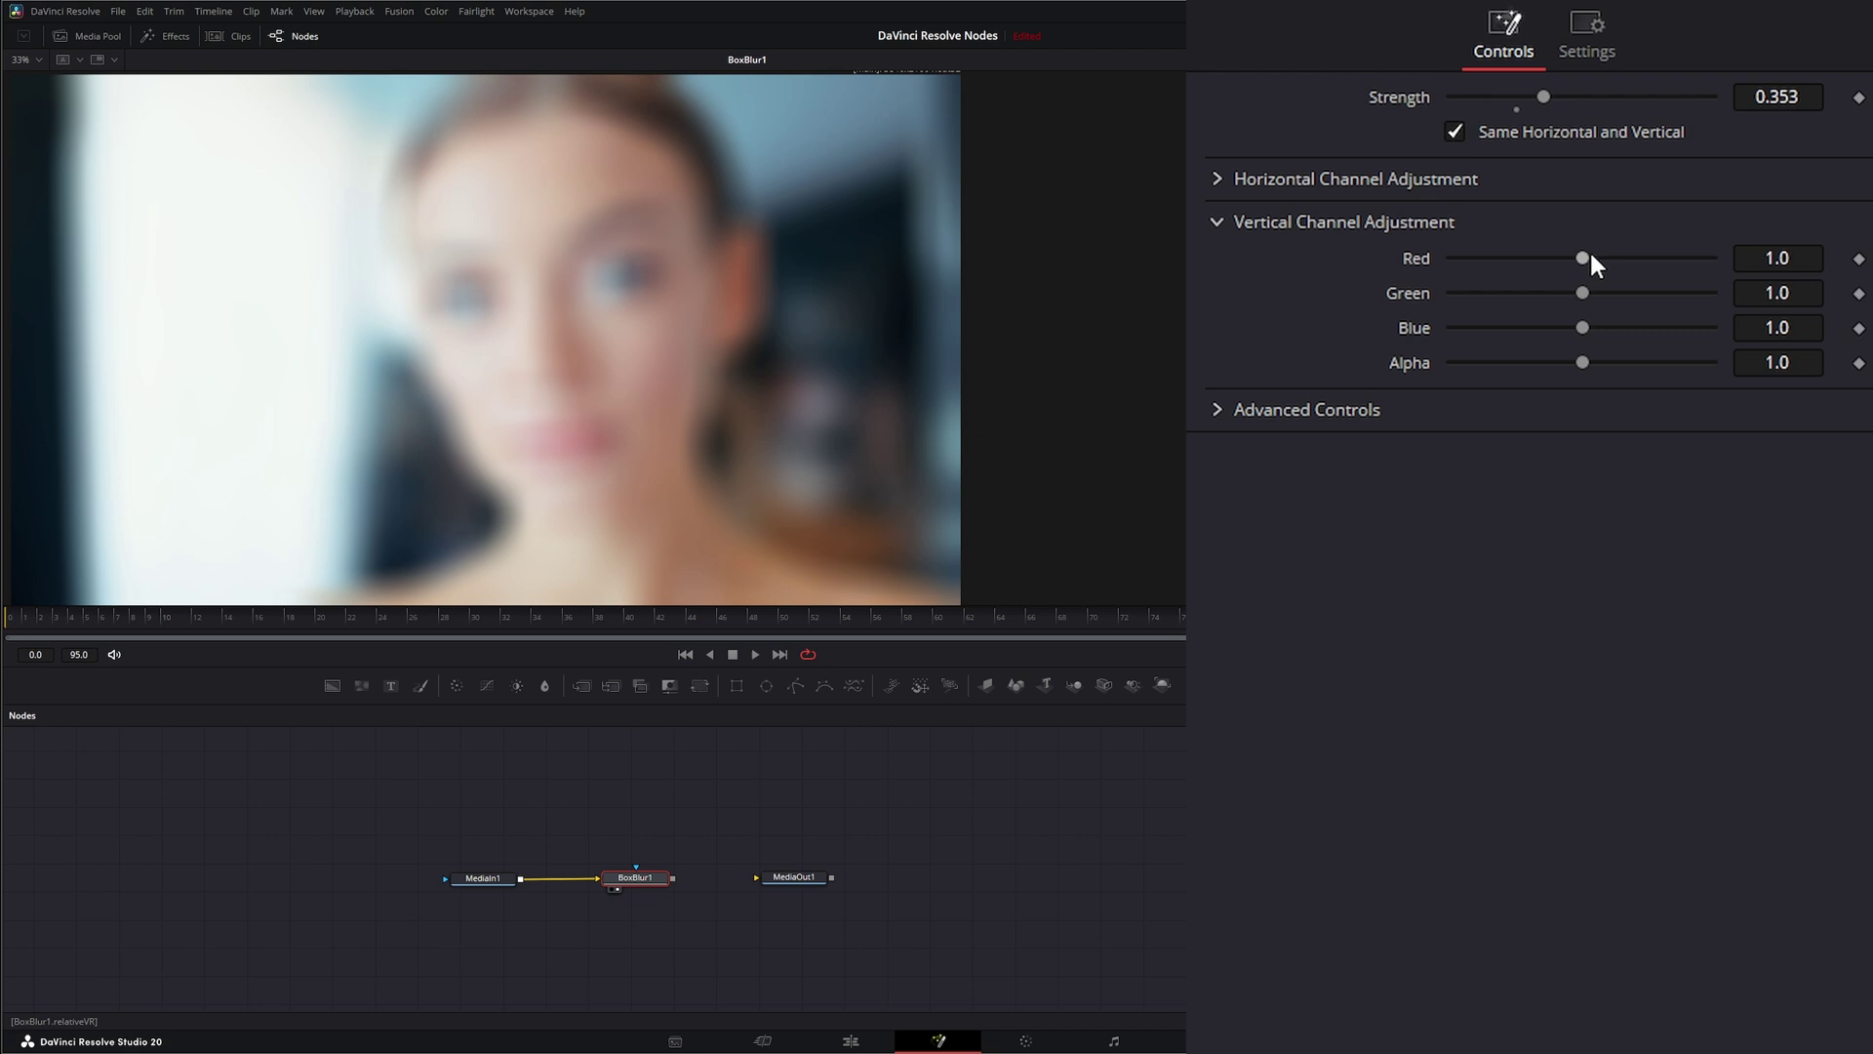
drag(1581, 260, 1530, 260)
double_click(1415, 258)
click(1218, 223)
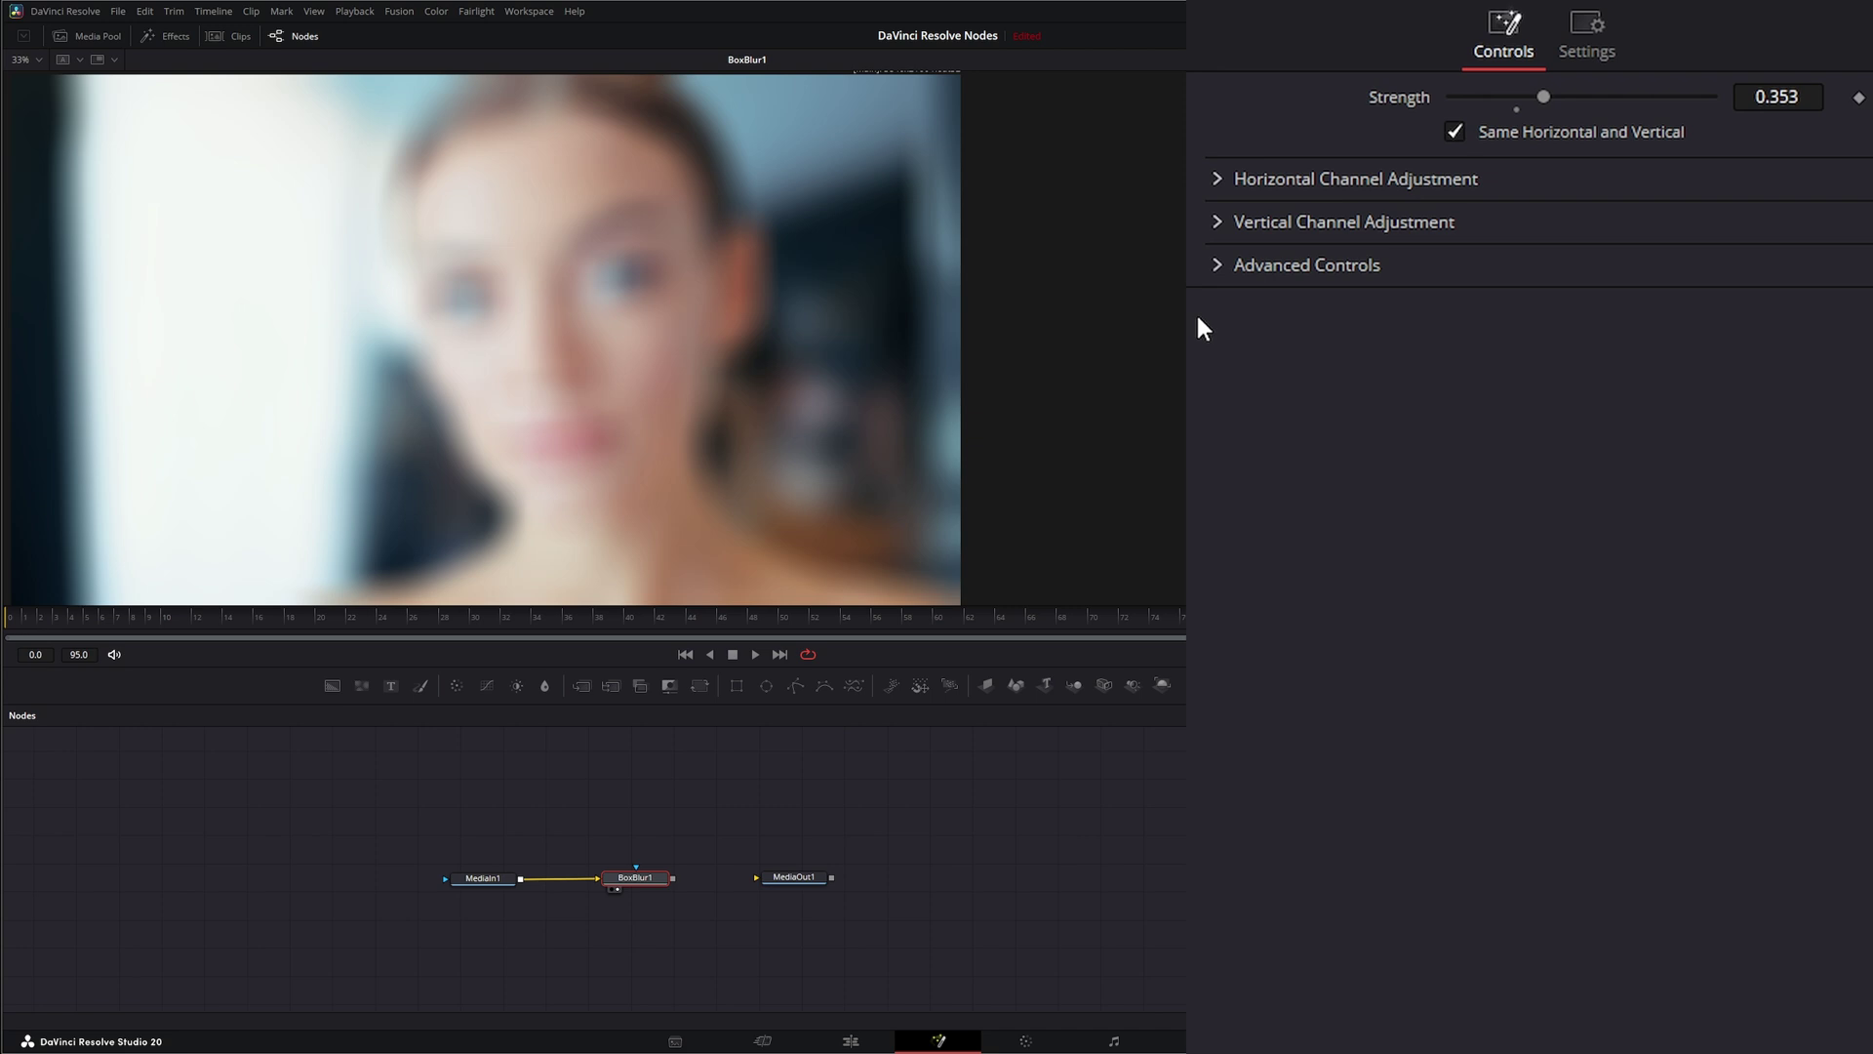
In Advanced Controls, try 6 blur iterations, then return Number of Iterations to 1.
click(1215, 263)
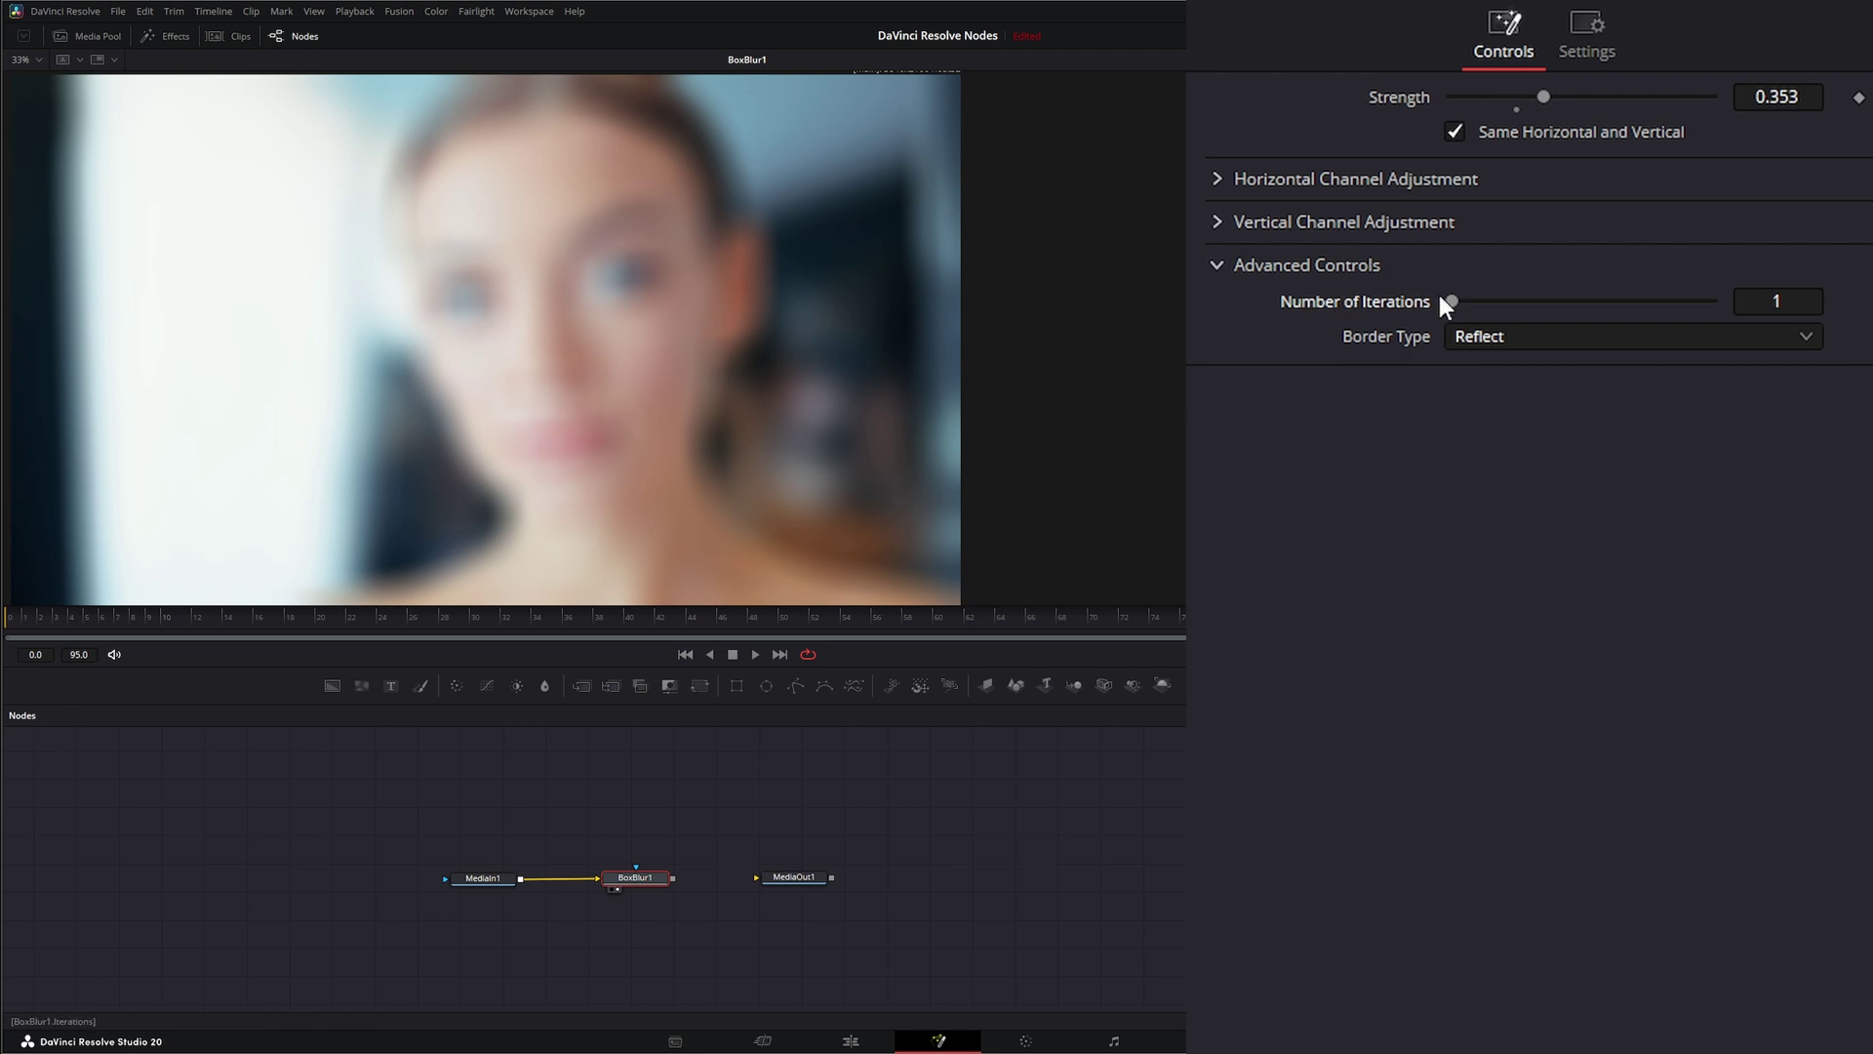
drag(1460, 301, 1712, 303)
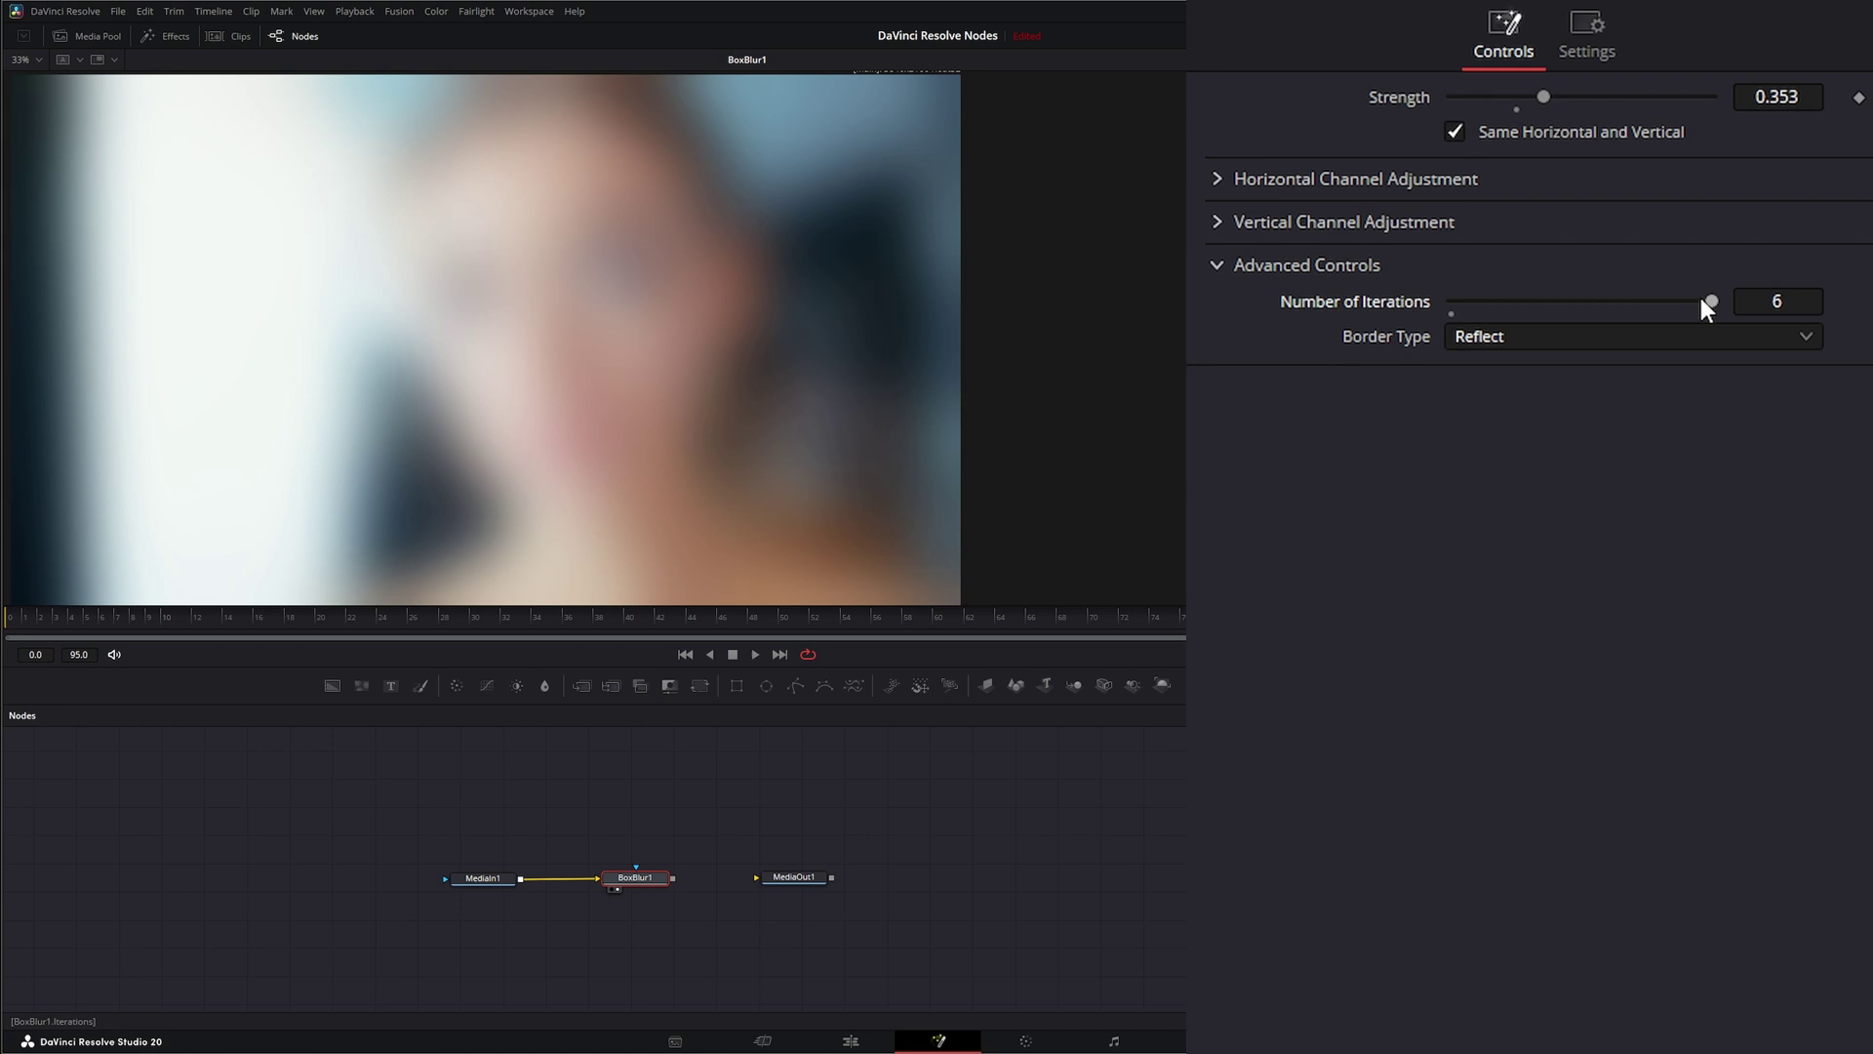
drag(1684, 302, 1419, 302)
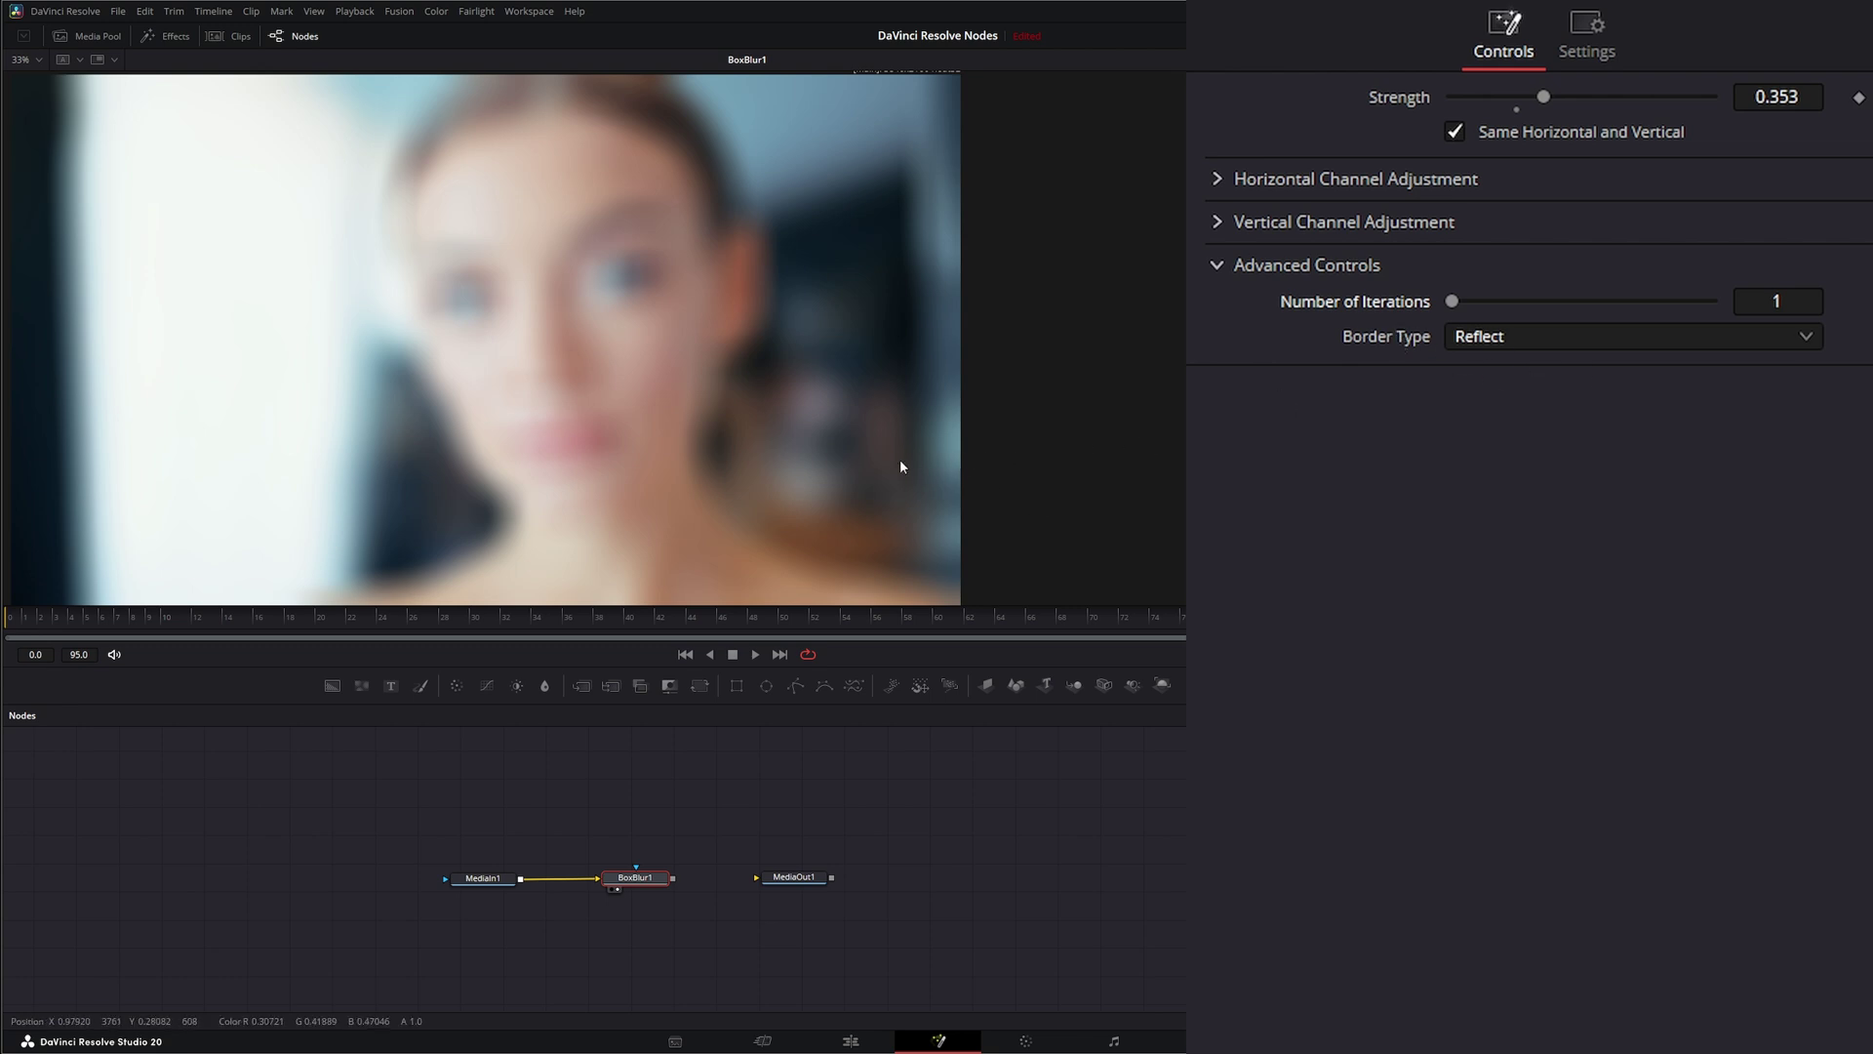
Set BoxBlur1's Border Type to Black and raise Strength to 0.406.
click(1489, 335)
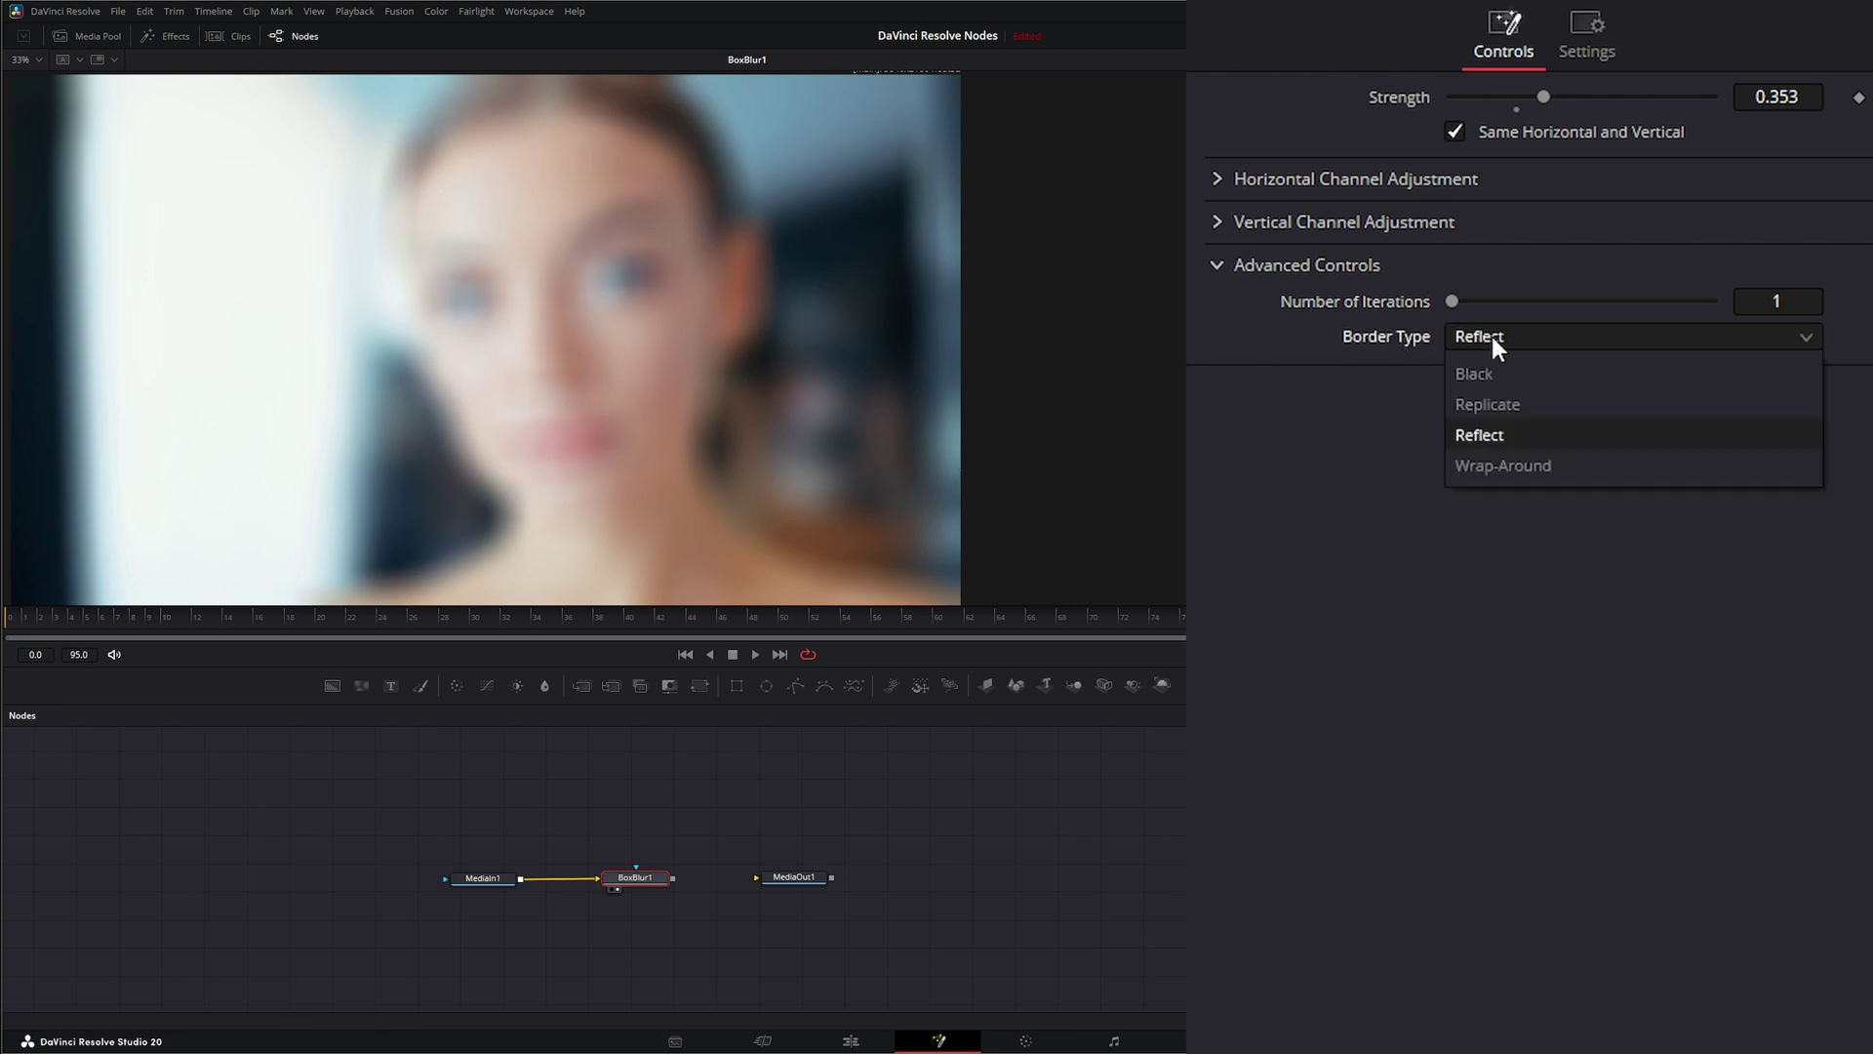
click(1489, 365)
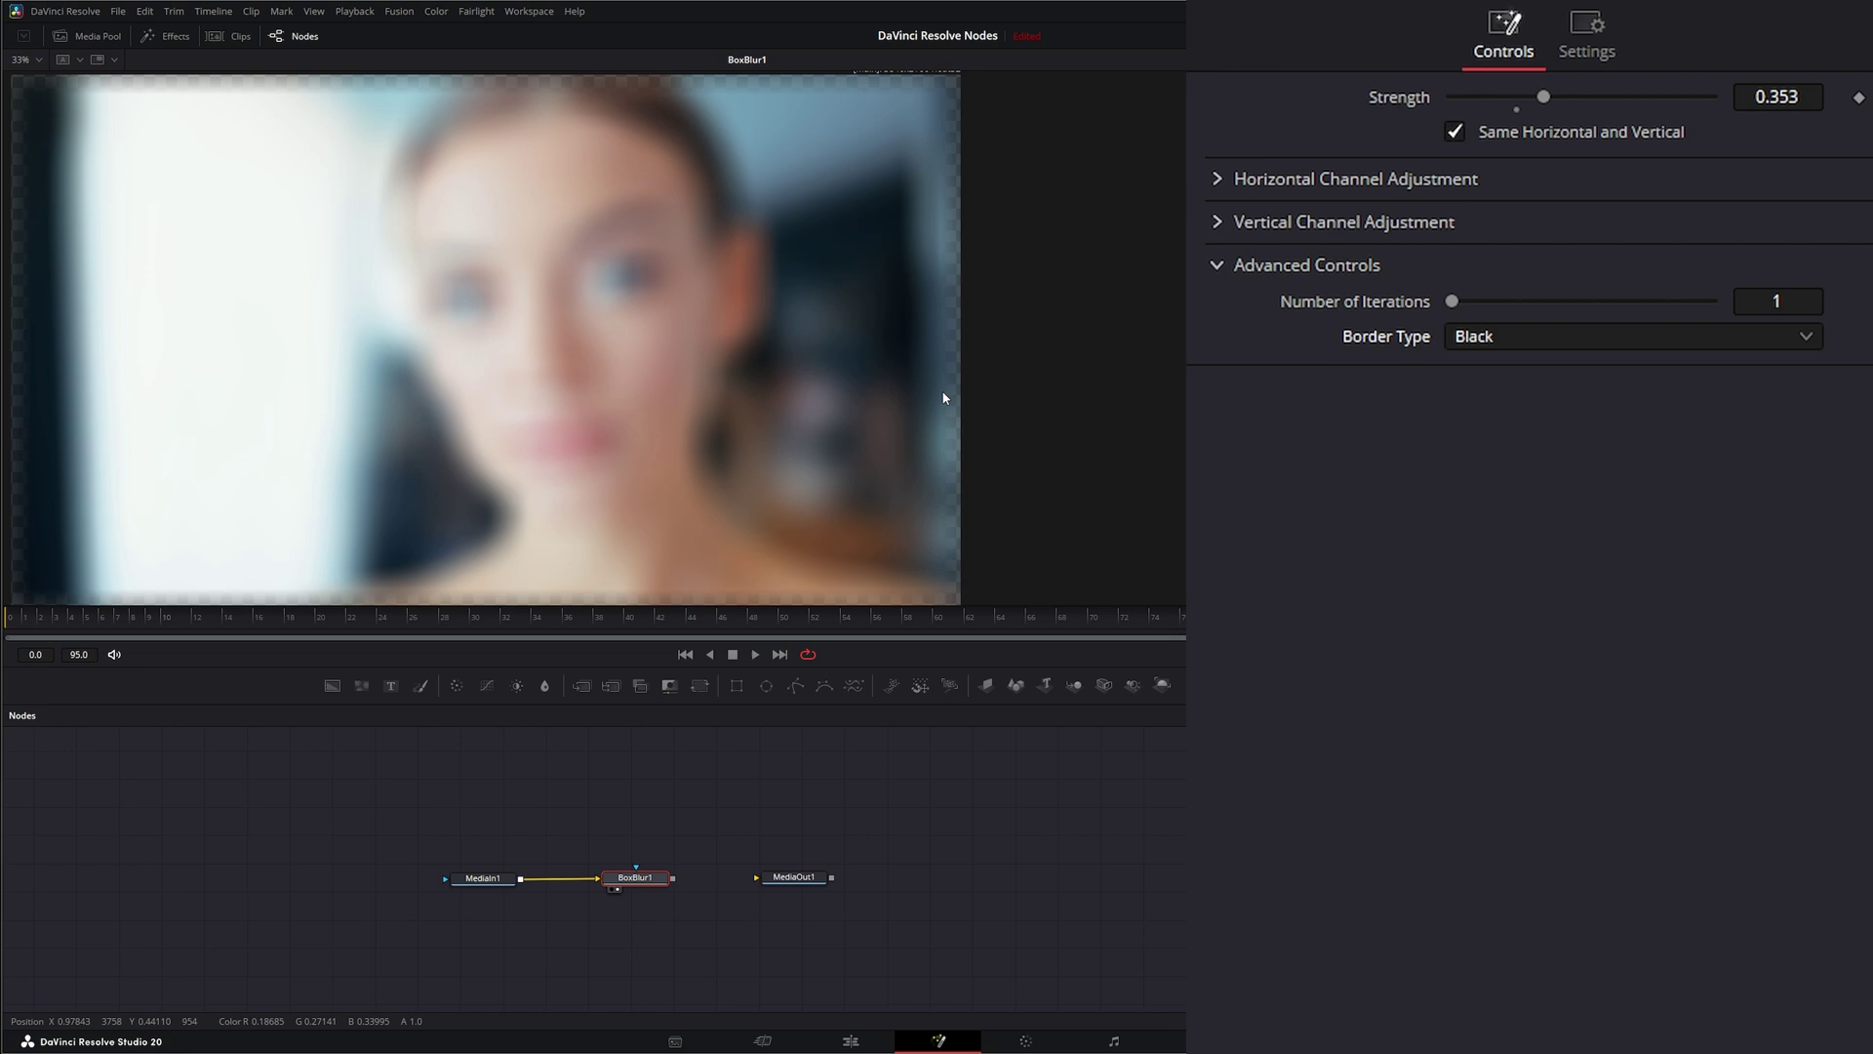
drag(1544, 90, 1583, 90)
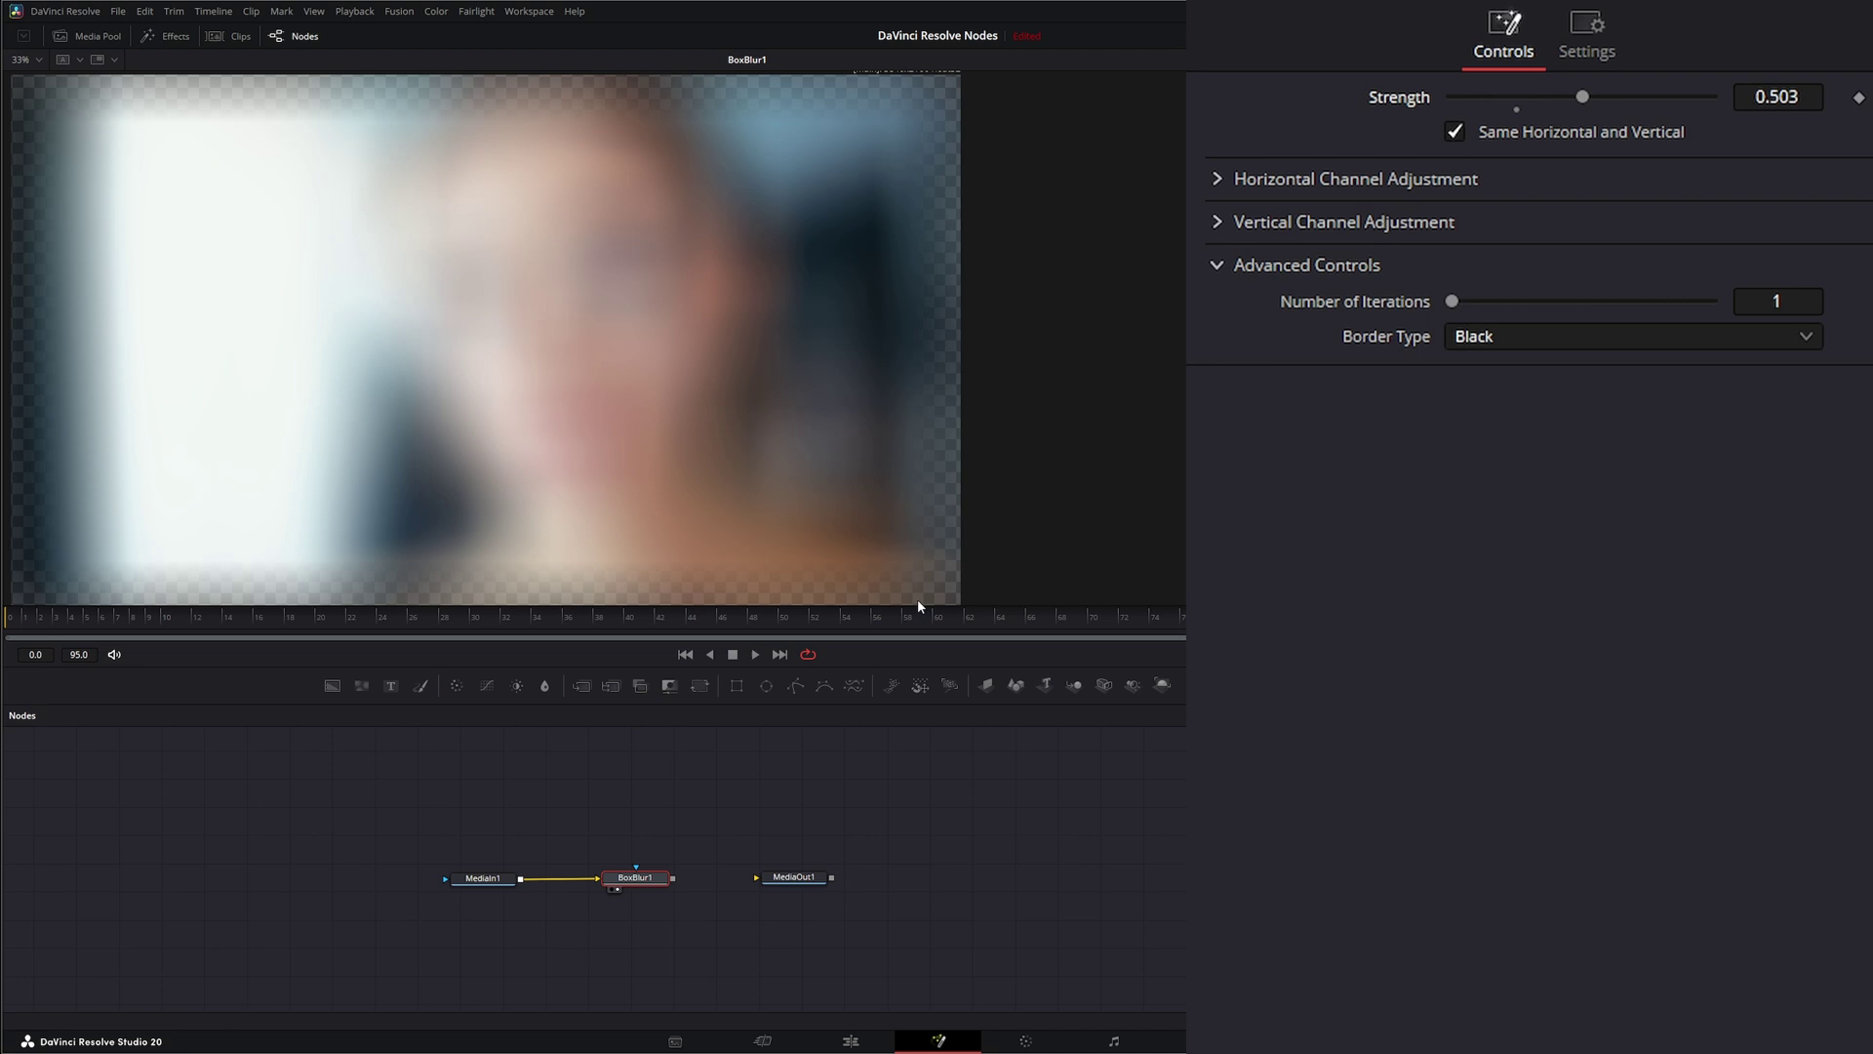
Try the Replicate, Reflect and Wrap-Around border types, then settle on Reflect.
click(1456, 335)
click(1545, 400)
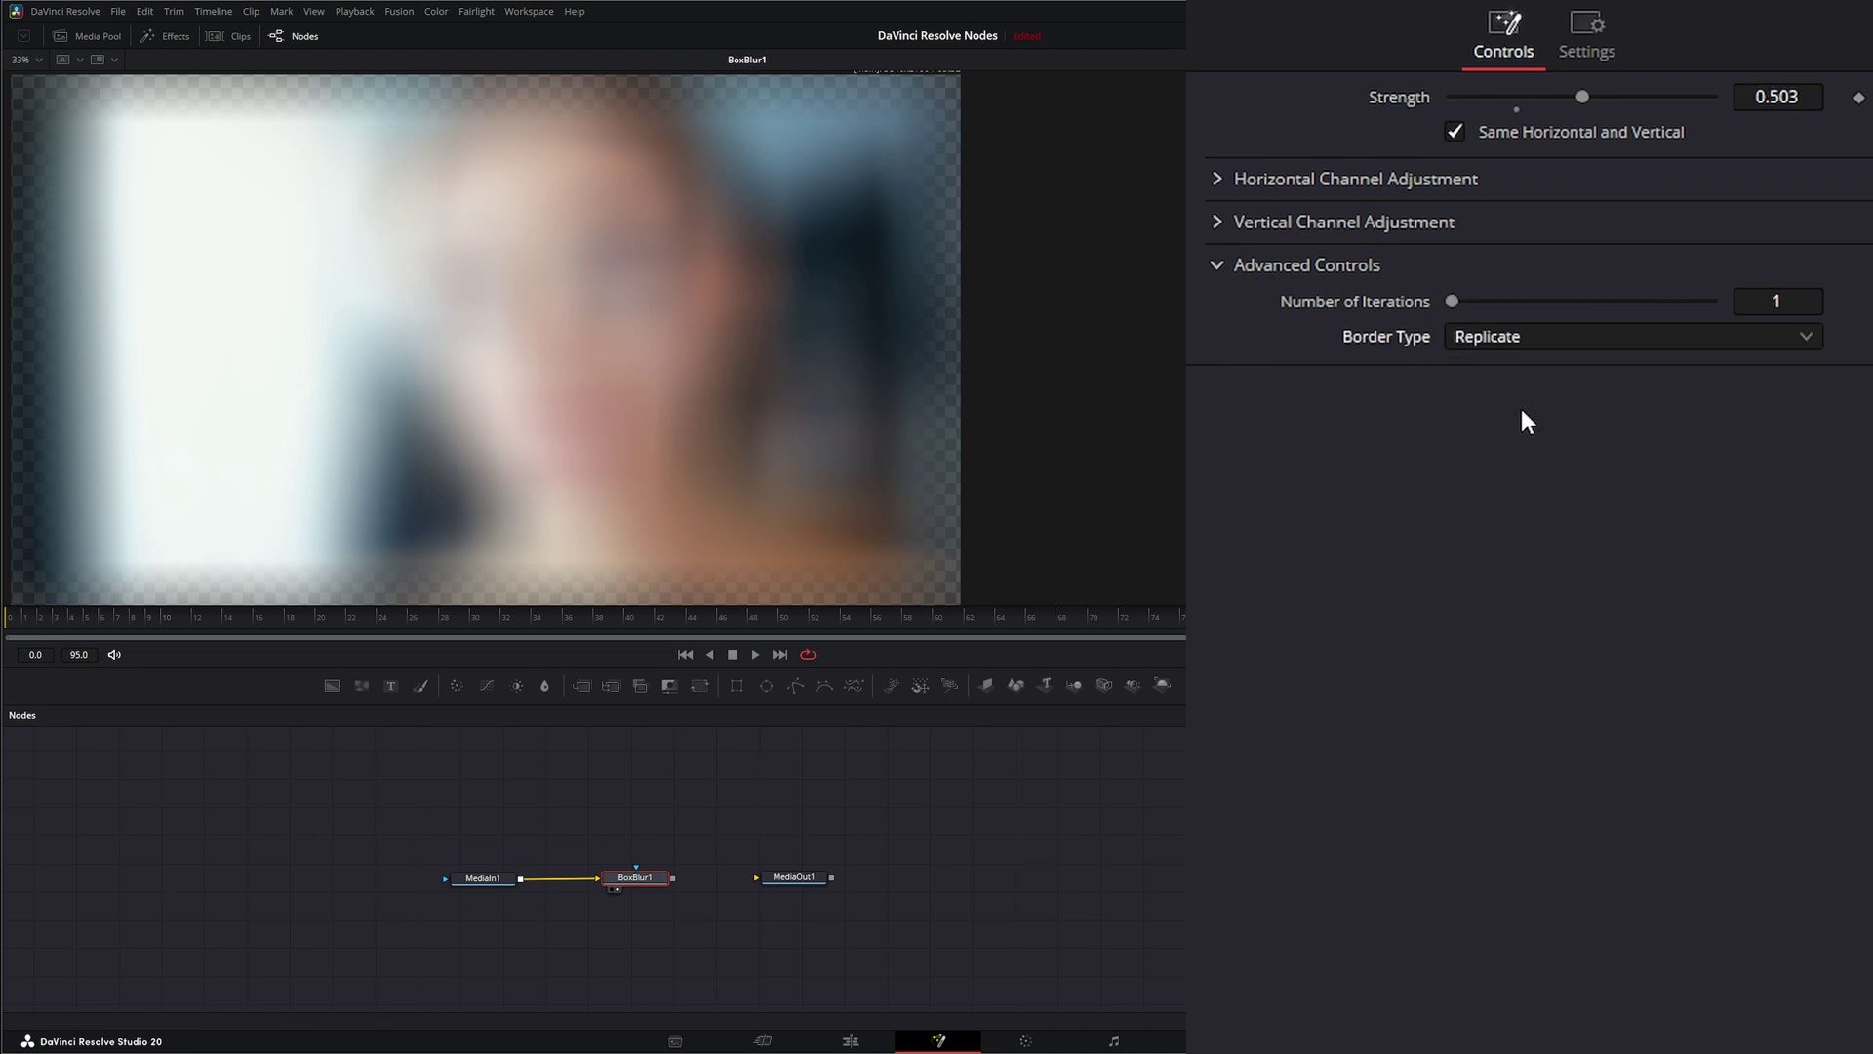
click(1493, 334)
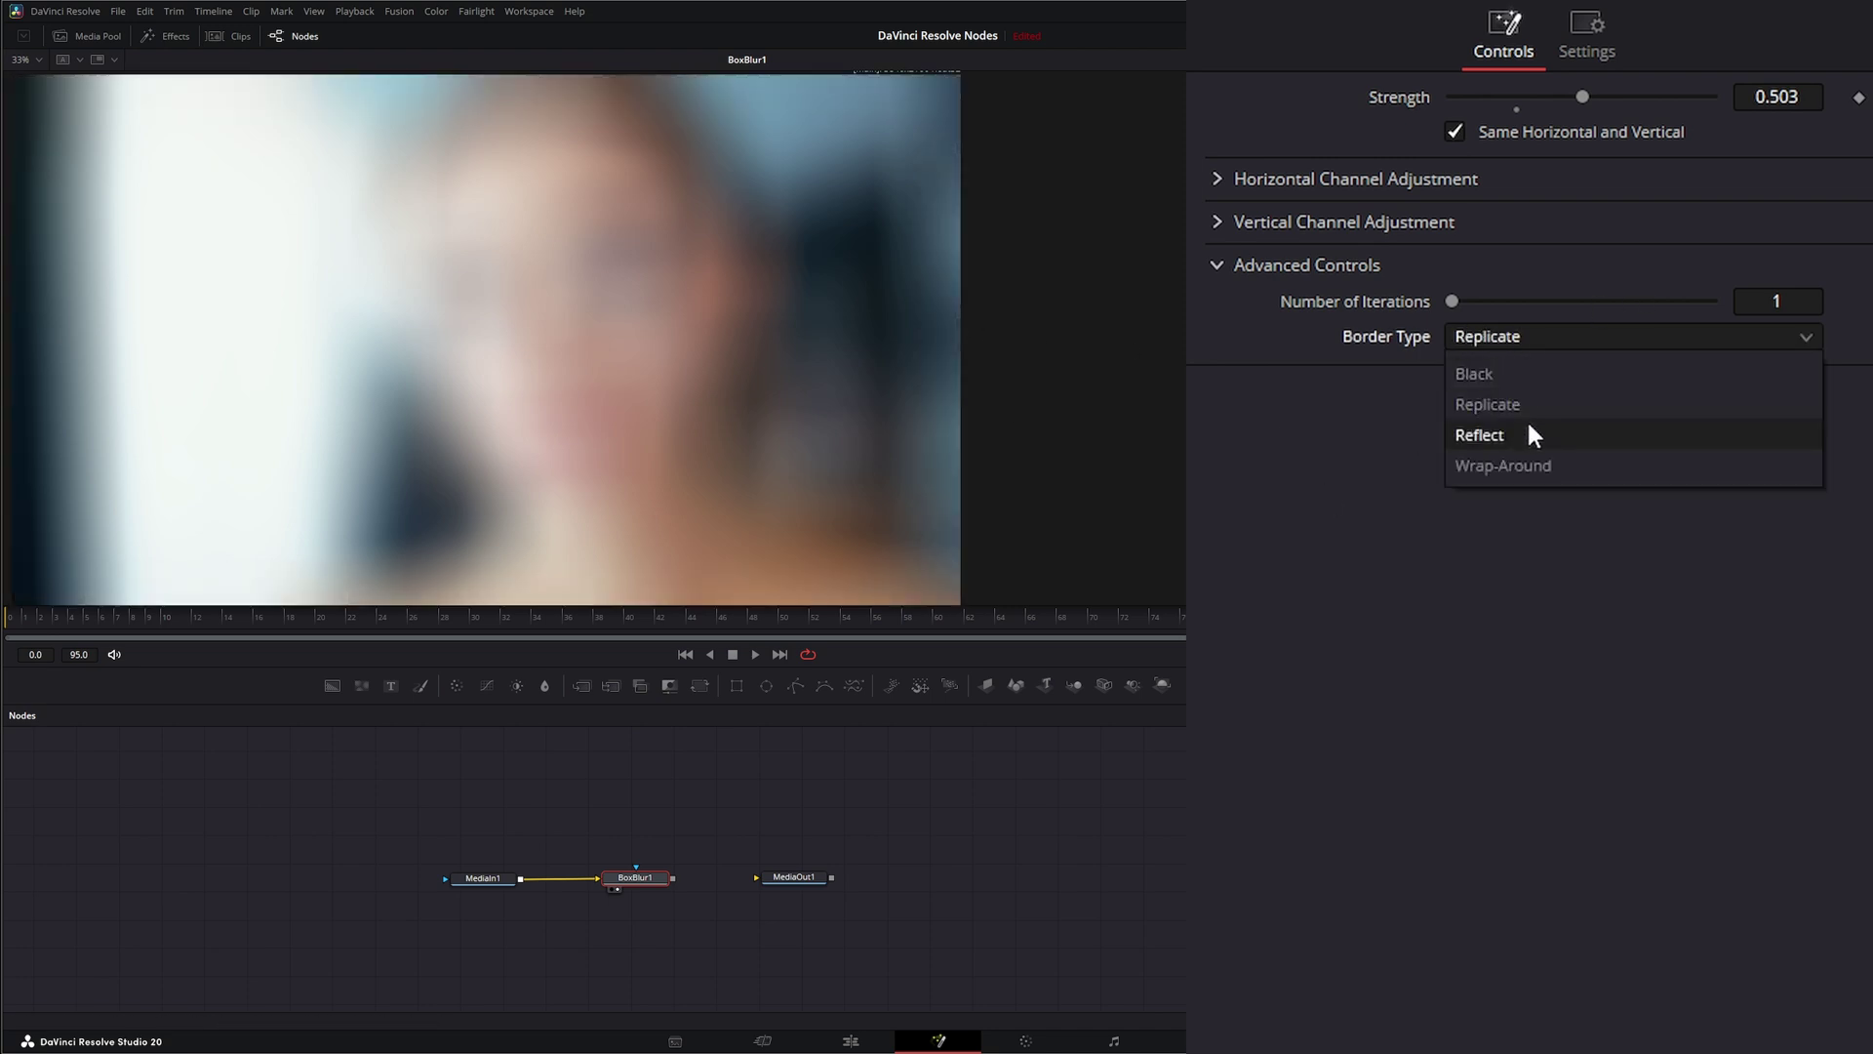
click(1526, 434)
click(1478, 334)
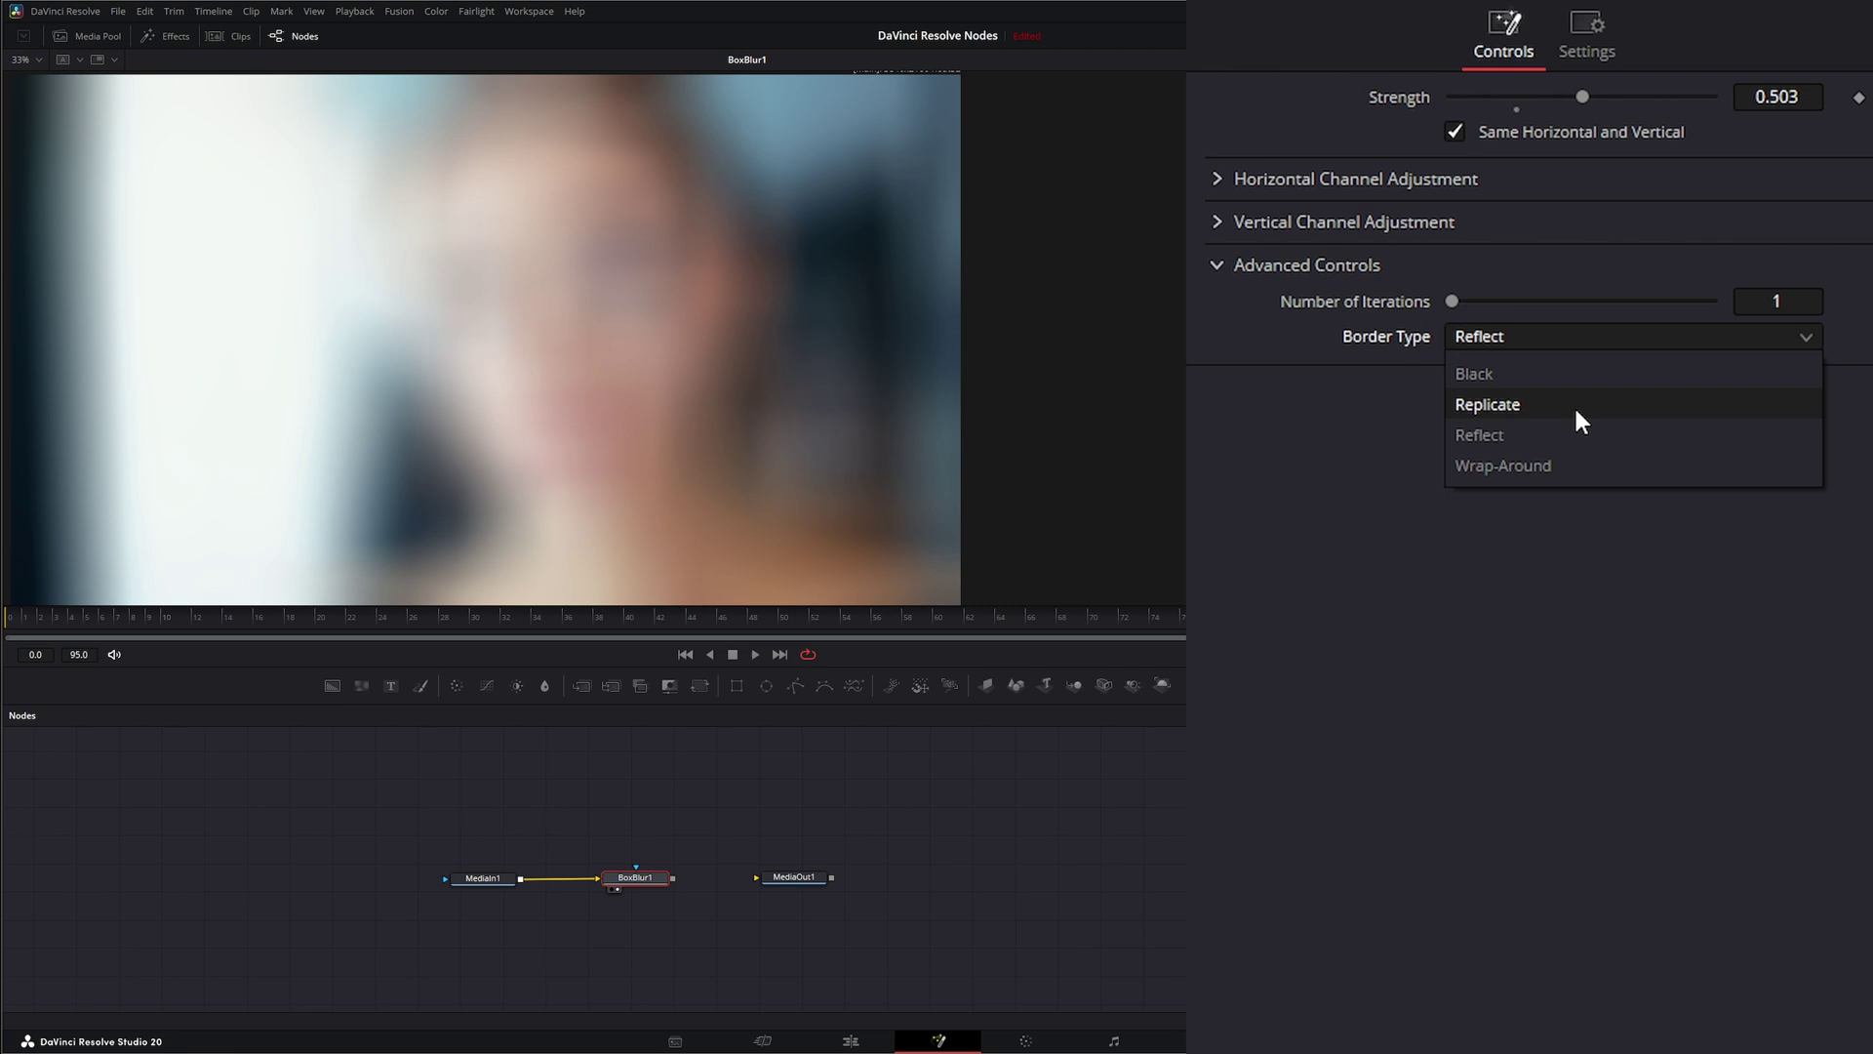
click(1535, 466)
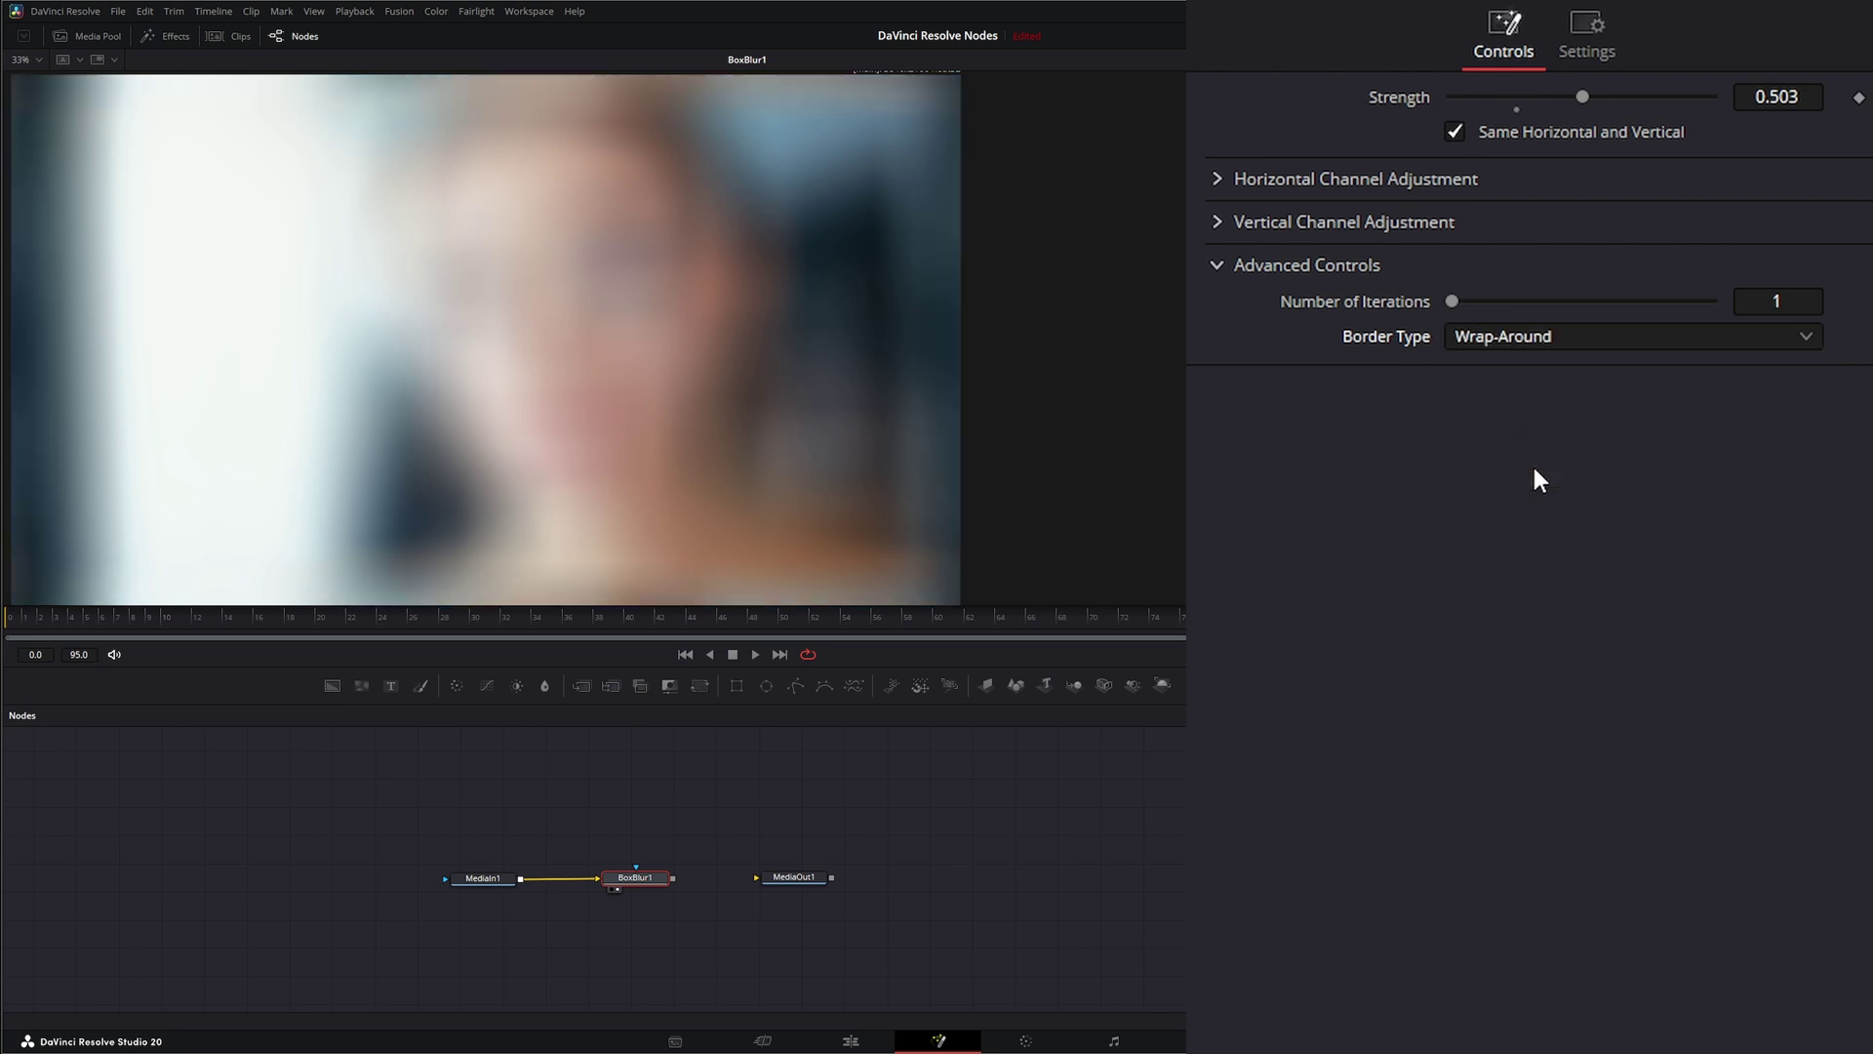
click(1485, 335)
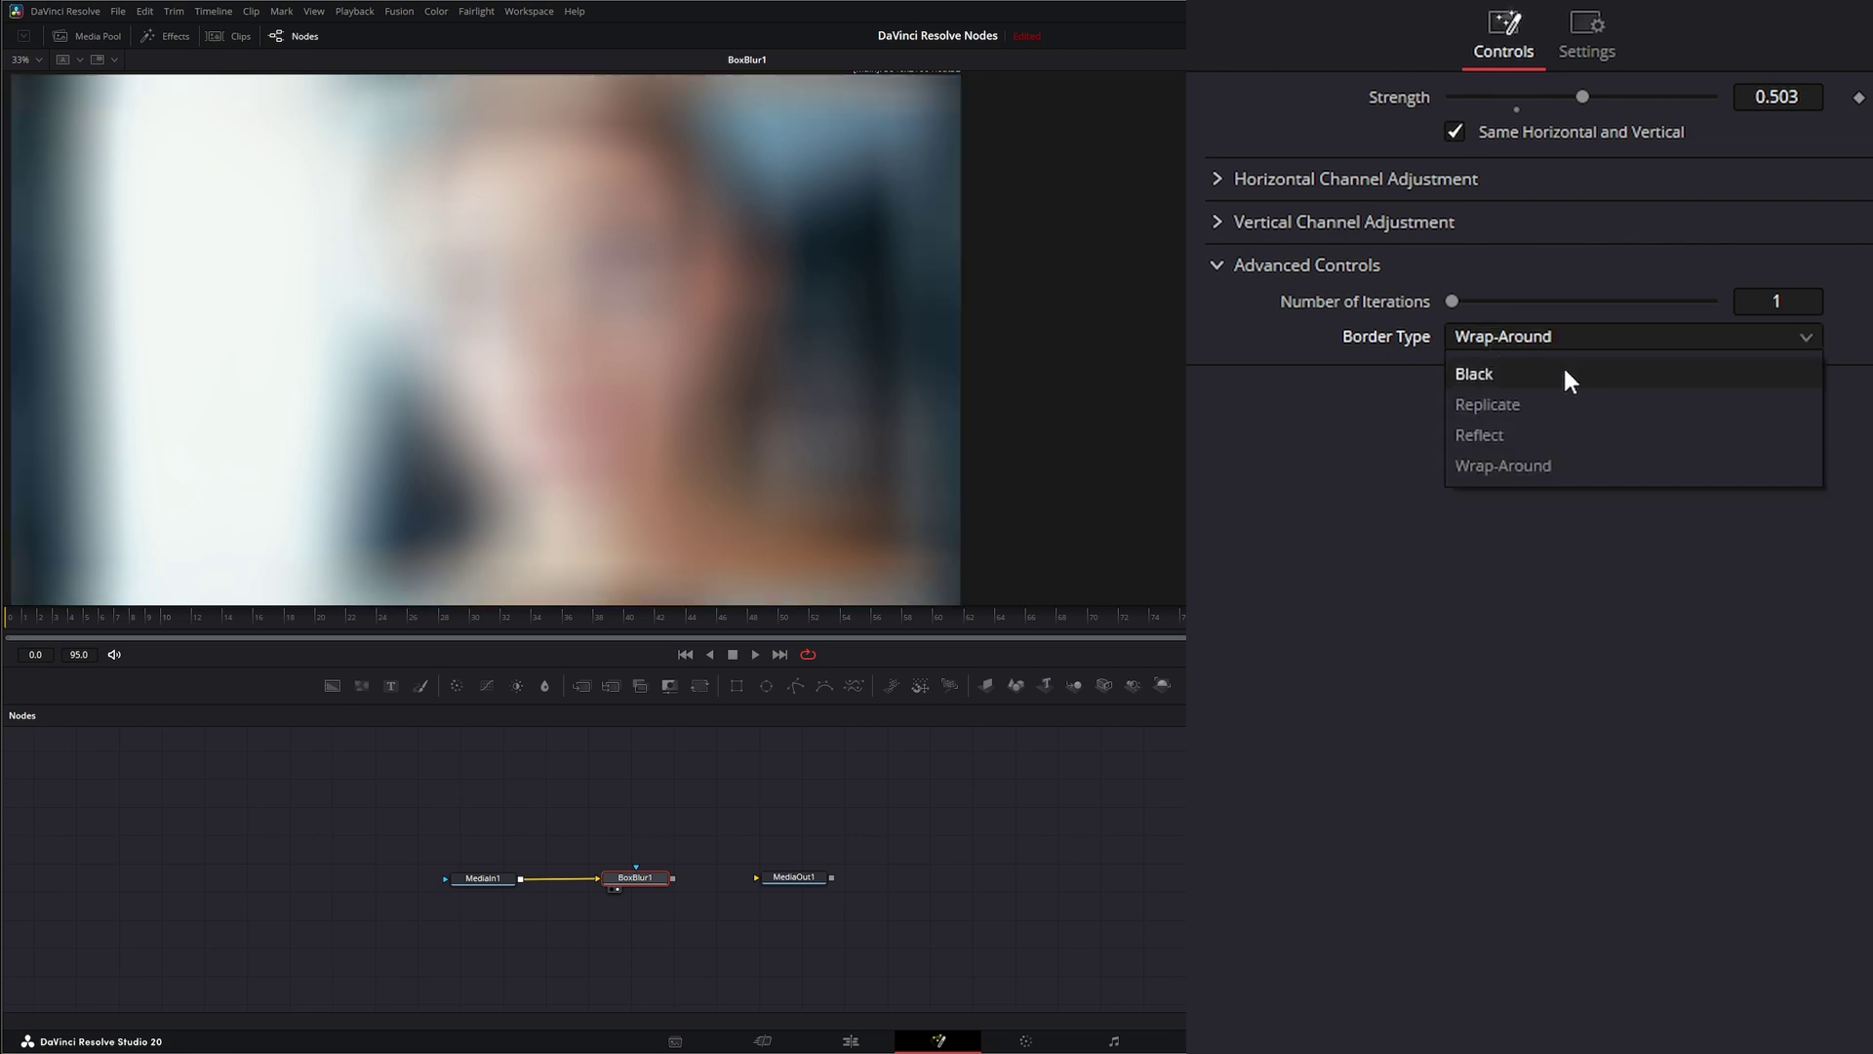
click(1510, 434)
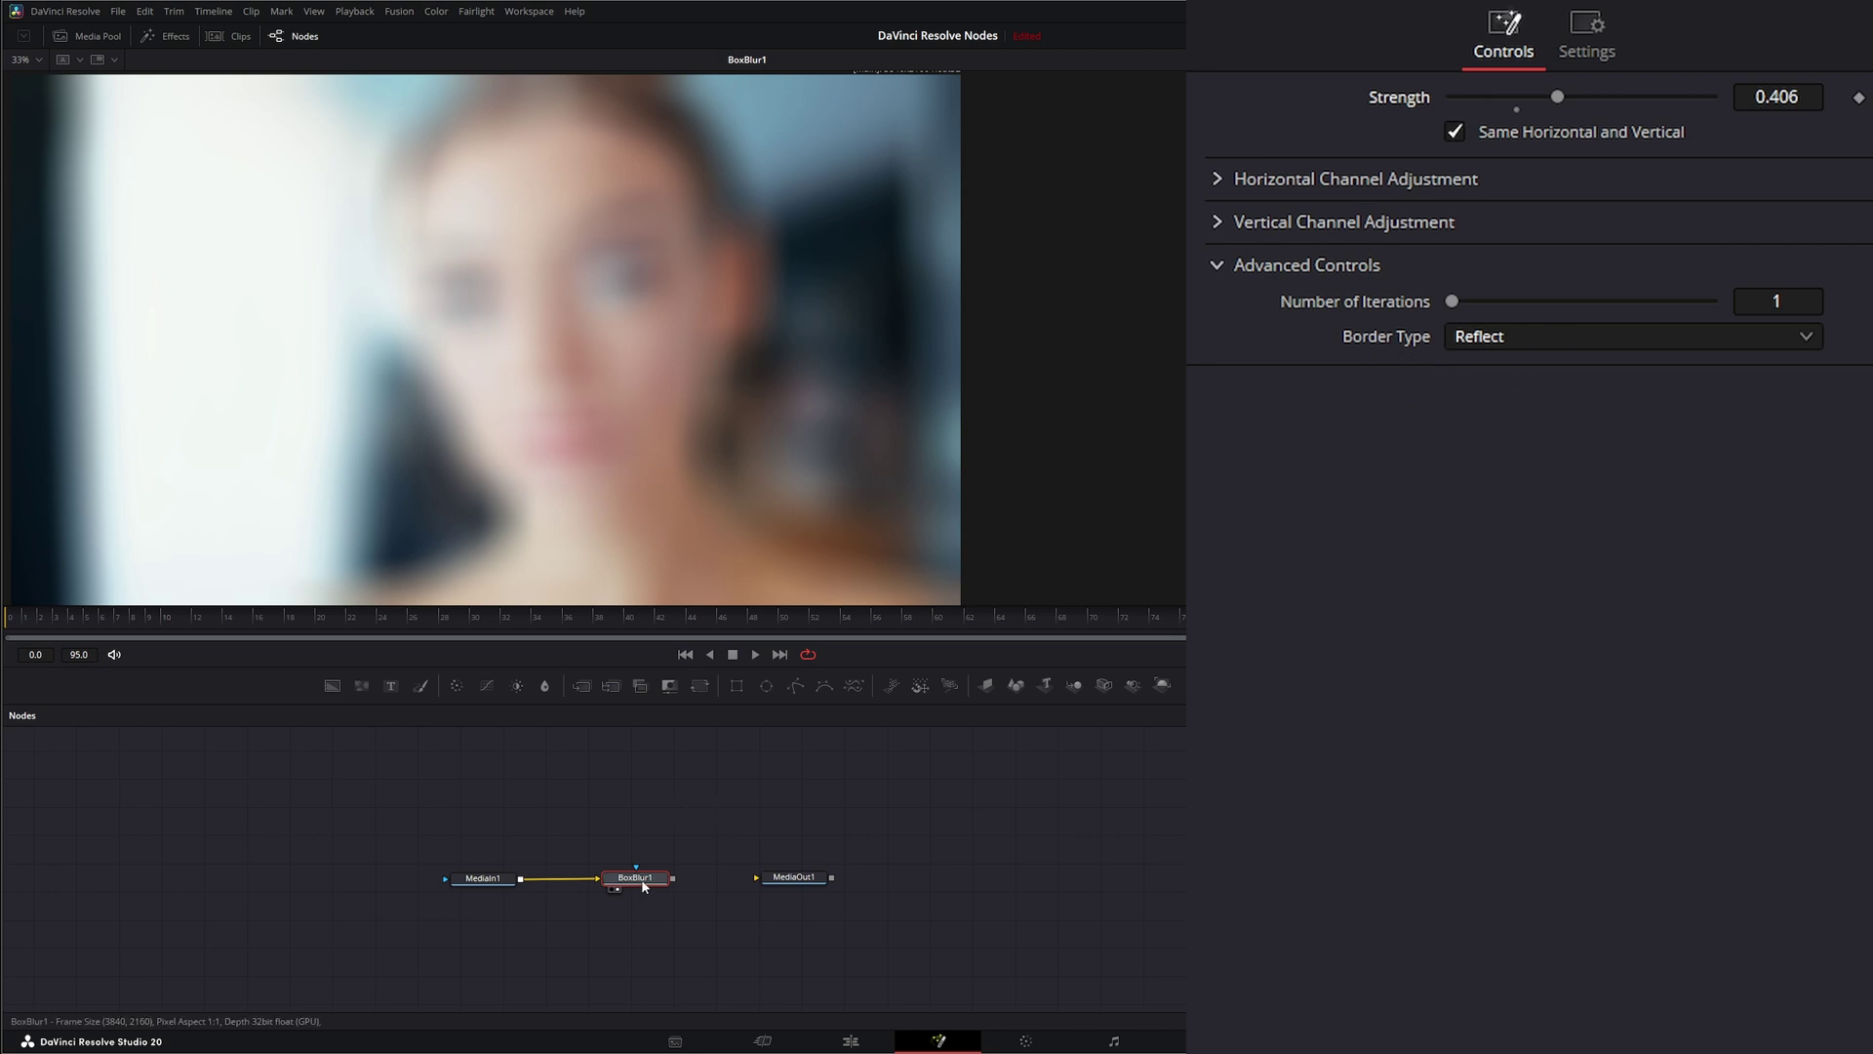
Nudge BoxBlur1 slightly right on its link, then view the Color page and return to Fusion.
mouse_move(644, 886)
mouse_down()
mouse_move(678, 883)
mouse_move(655, 883)
mouse_up()
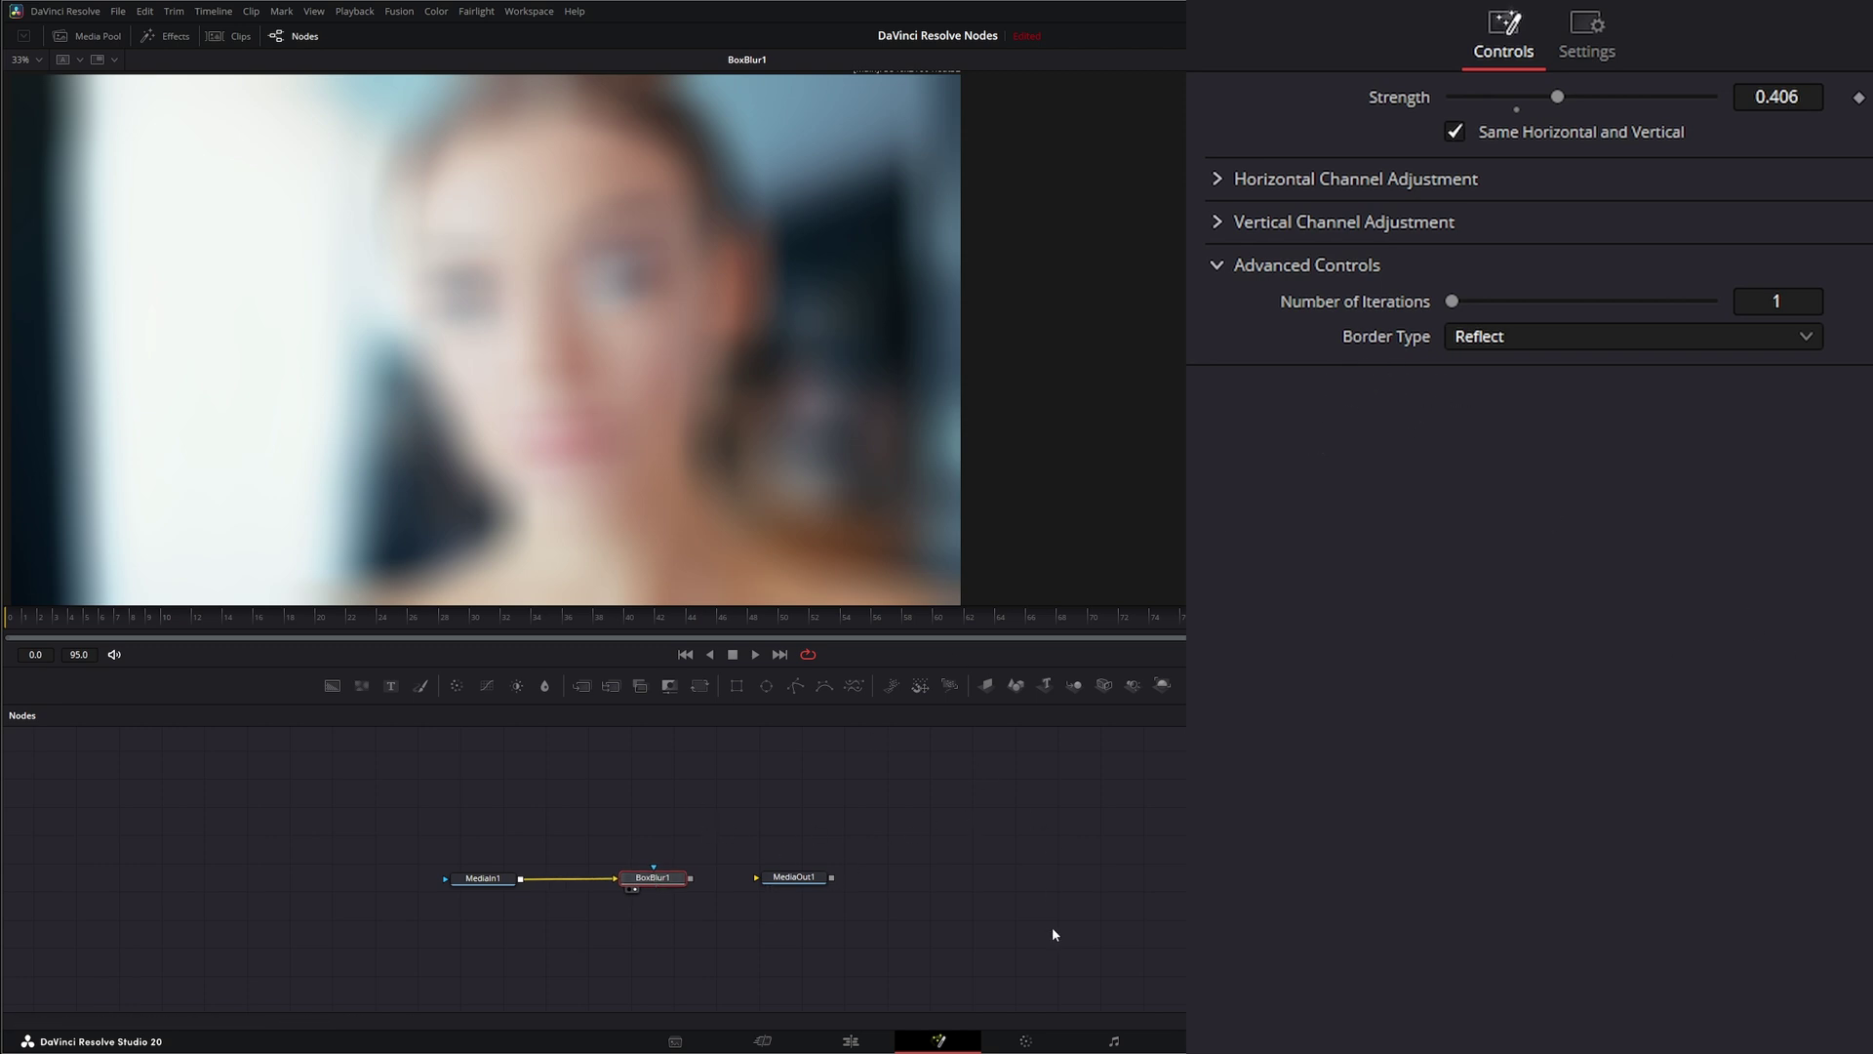
click(1028, 1042)
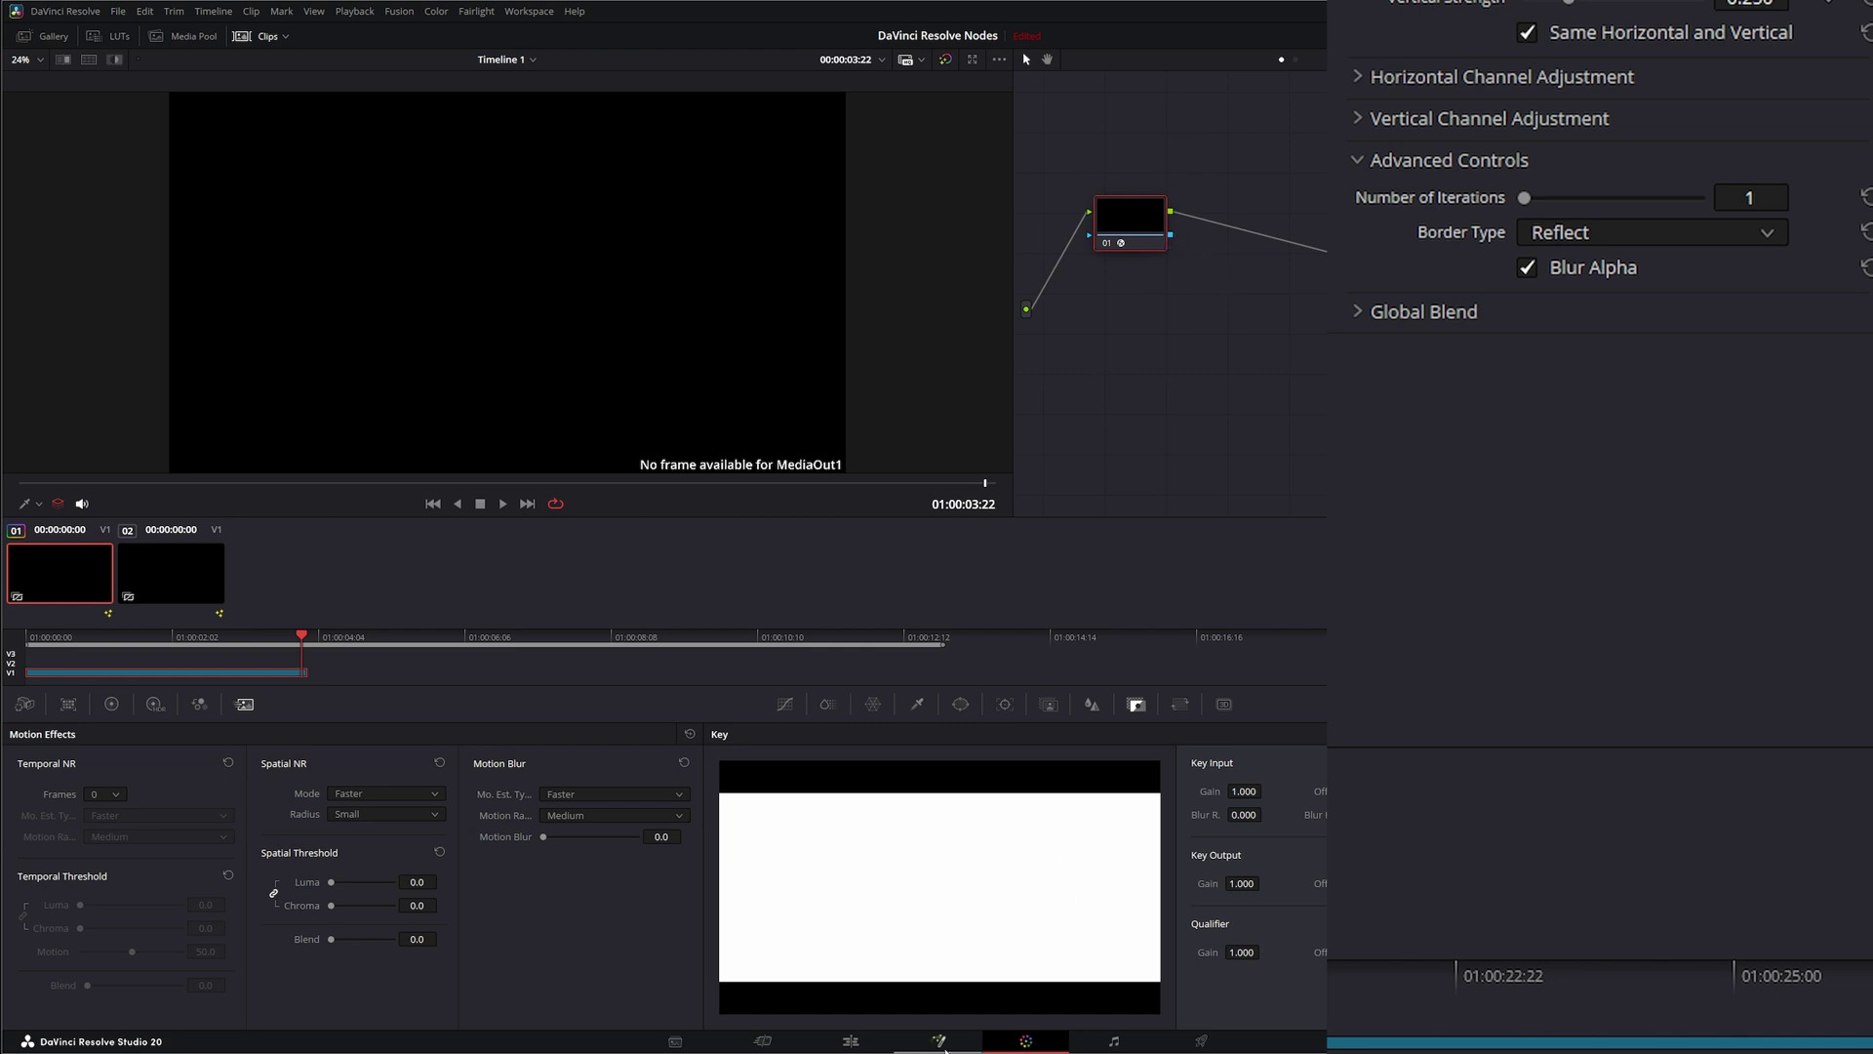
click(938, 1042)
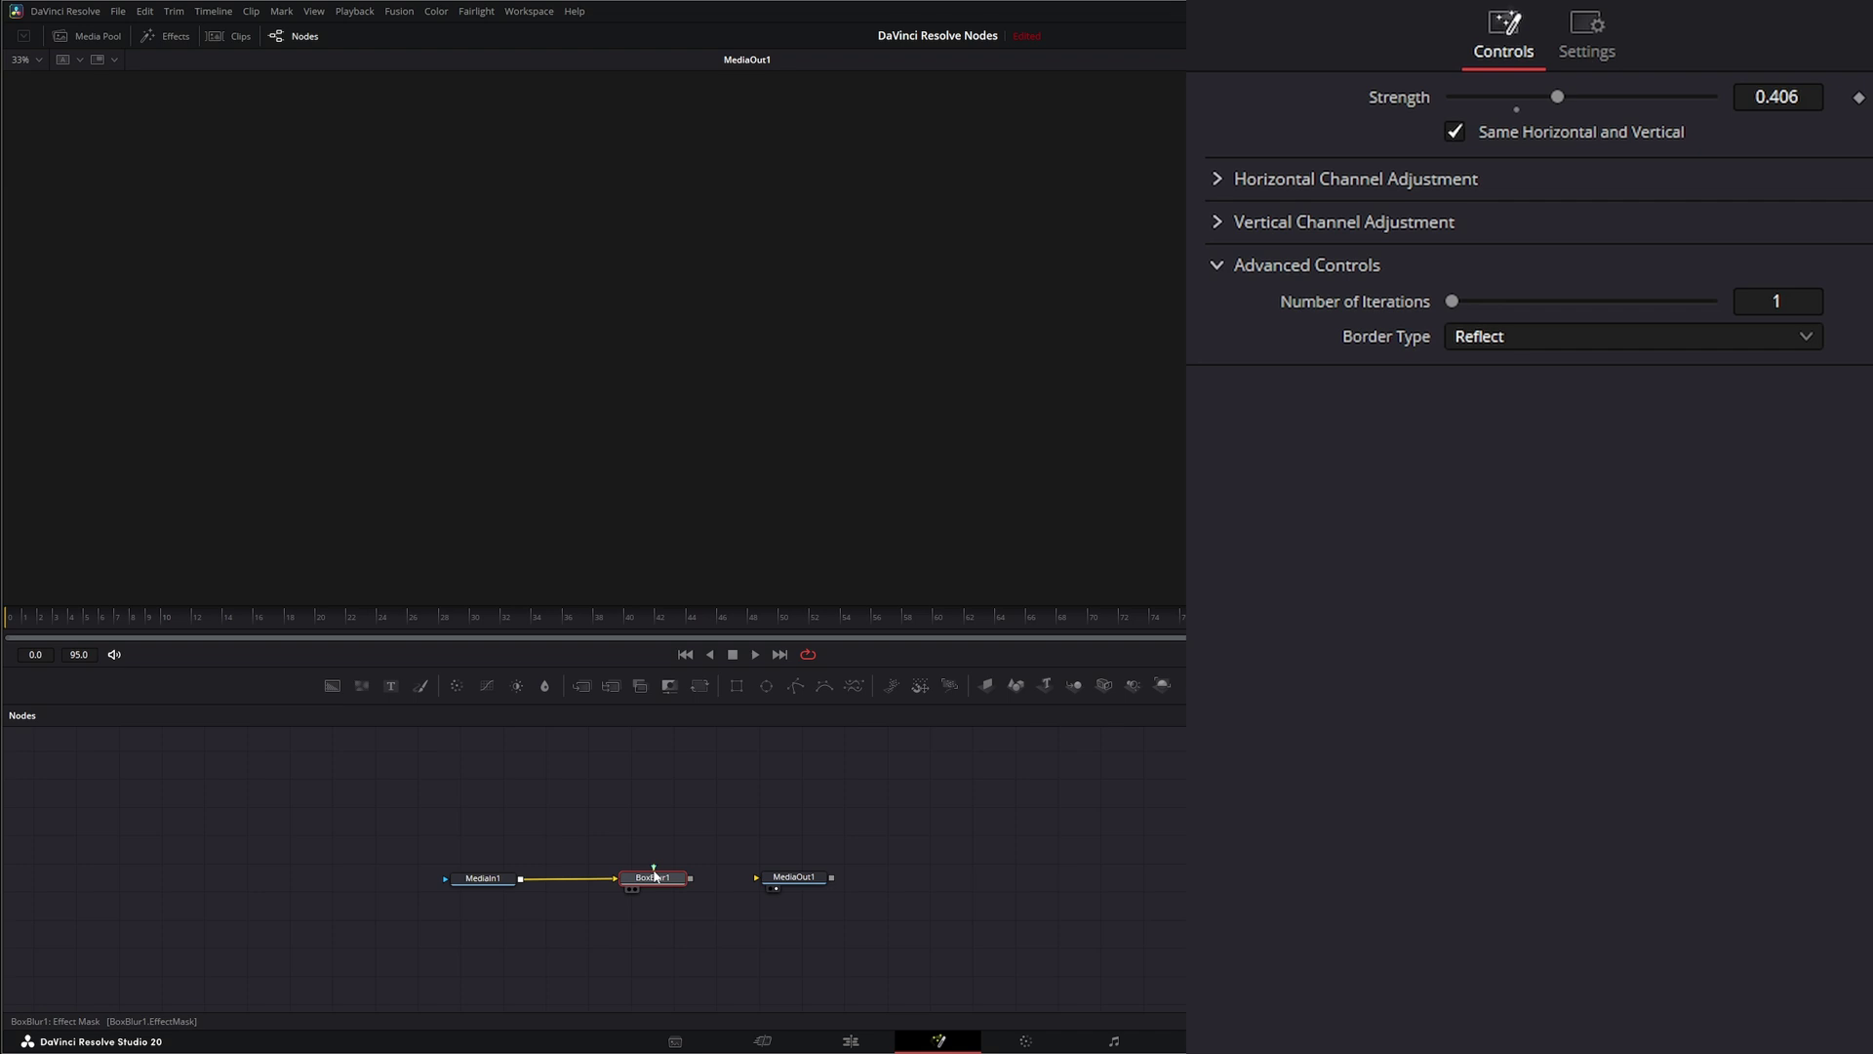
Add an Ellipse node linked to MediaIn1 and view its alpha channel.
drag(639, 877, 644, 876)
drag(767, 689, 446, 880)
key(1)
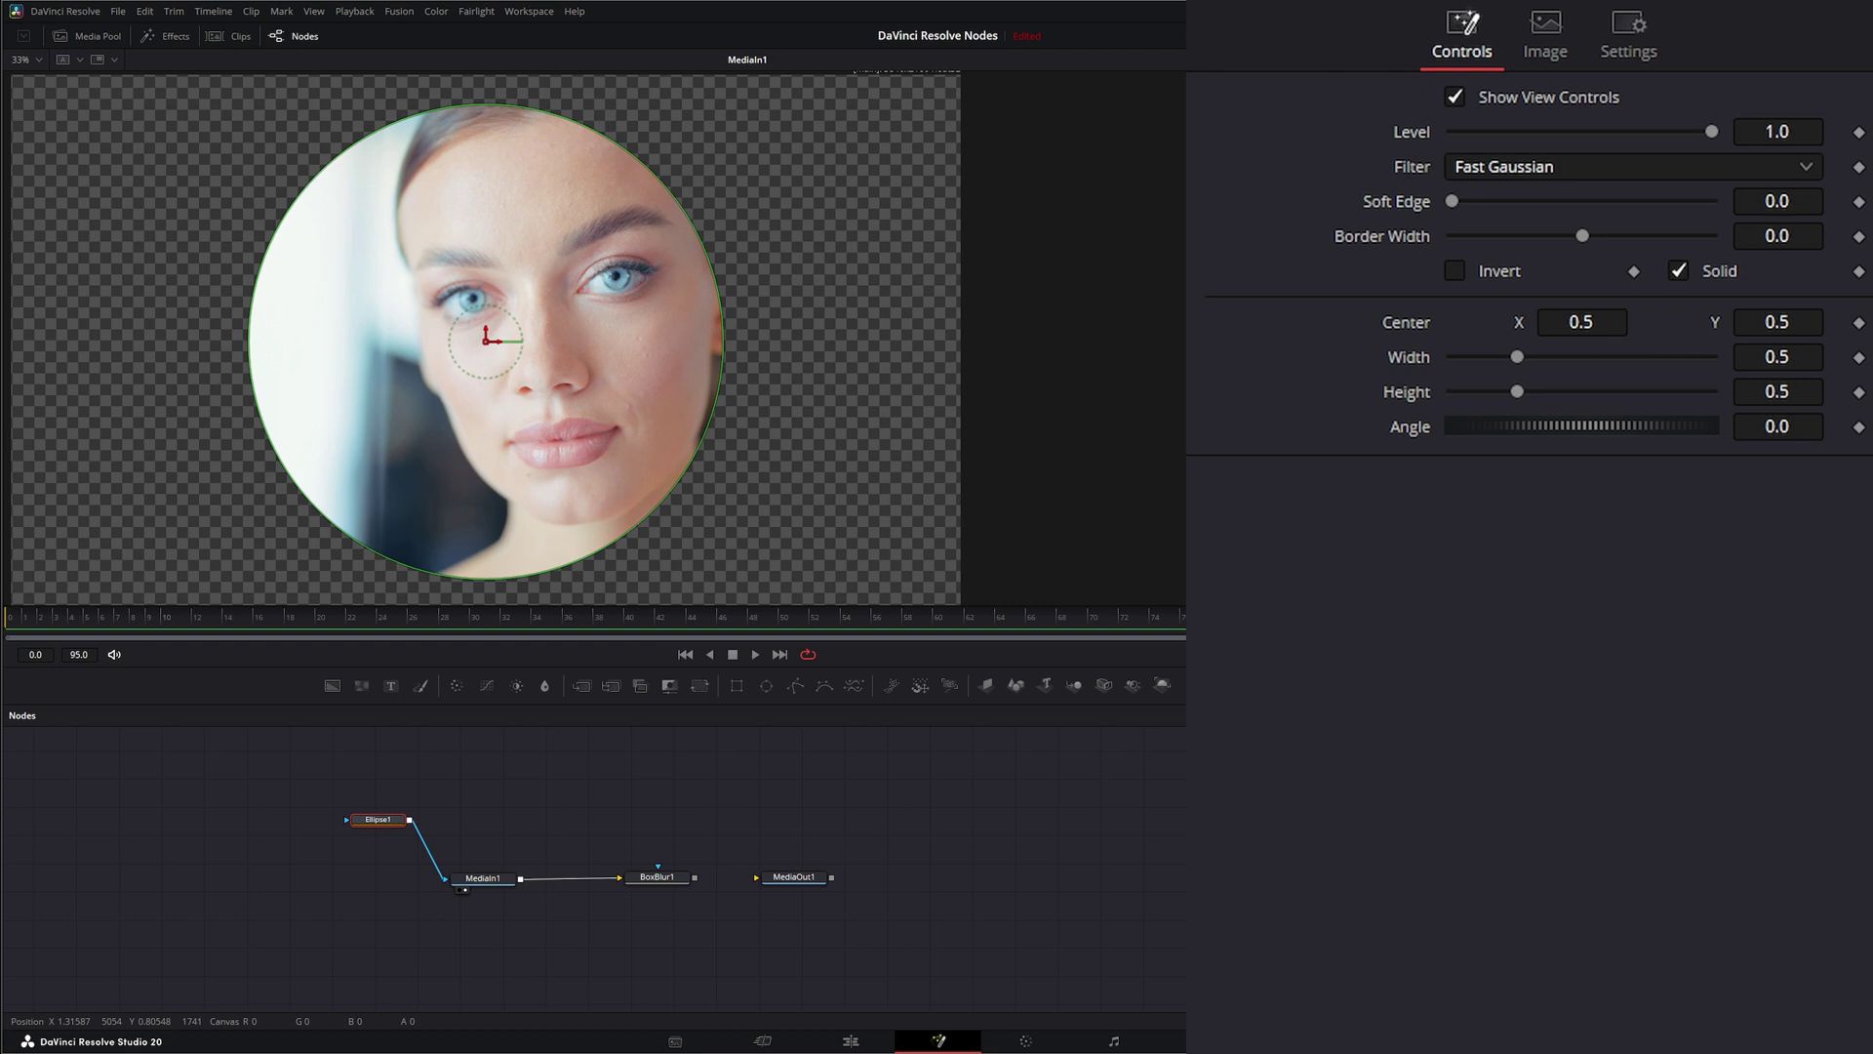
key(a)
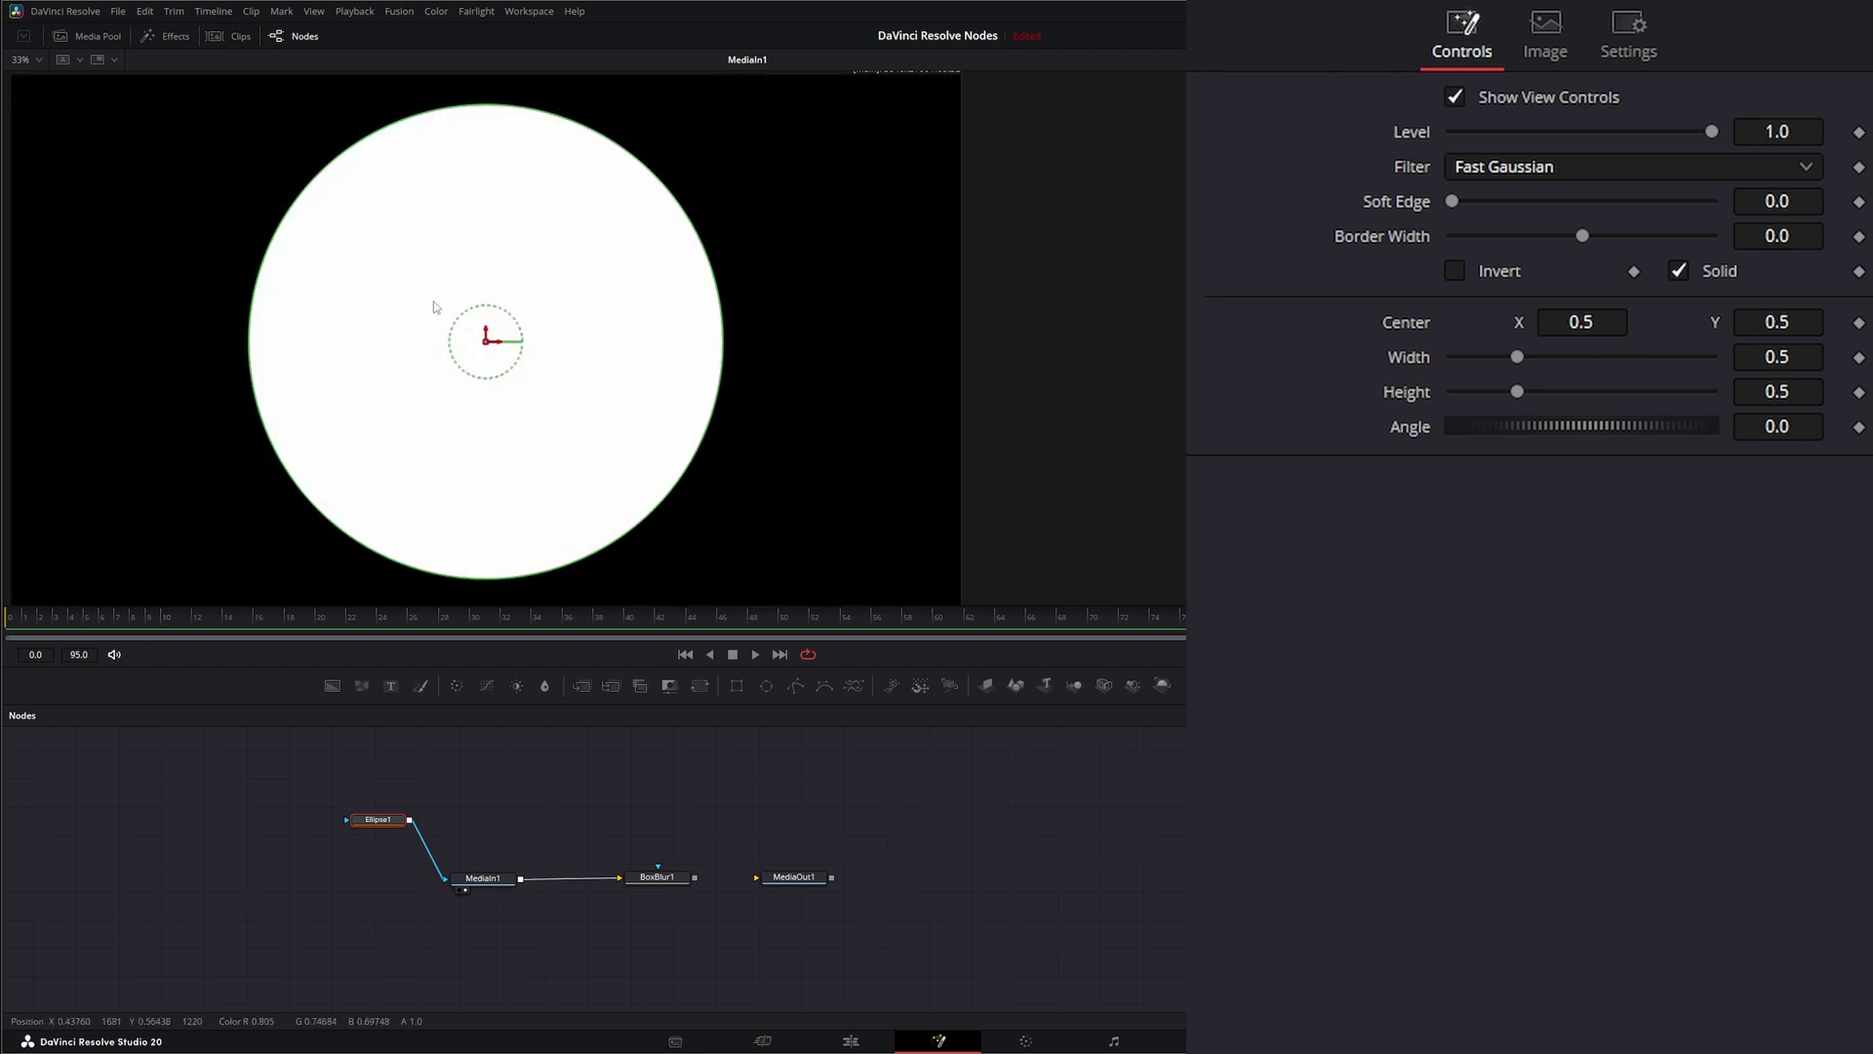
View BoxBlur1 in full colour with Strength at 0.332 and unhook Ellipse1 from MediaIn1.
click(658, 877)
key(1)
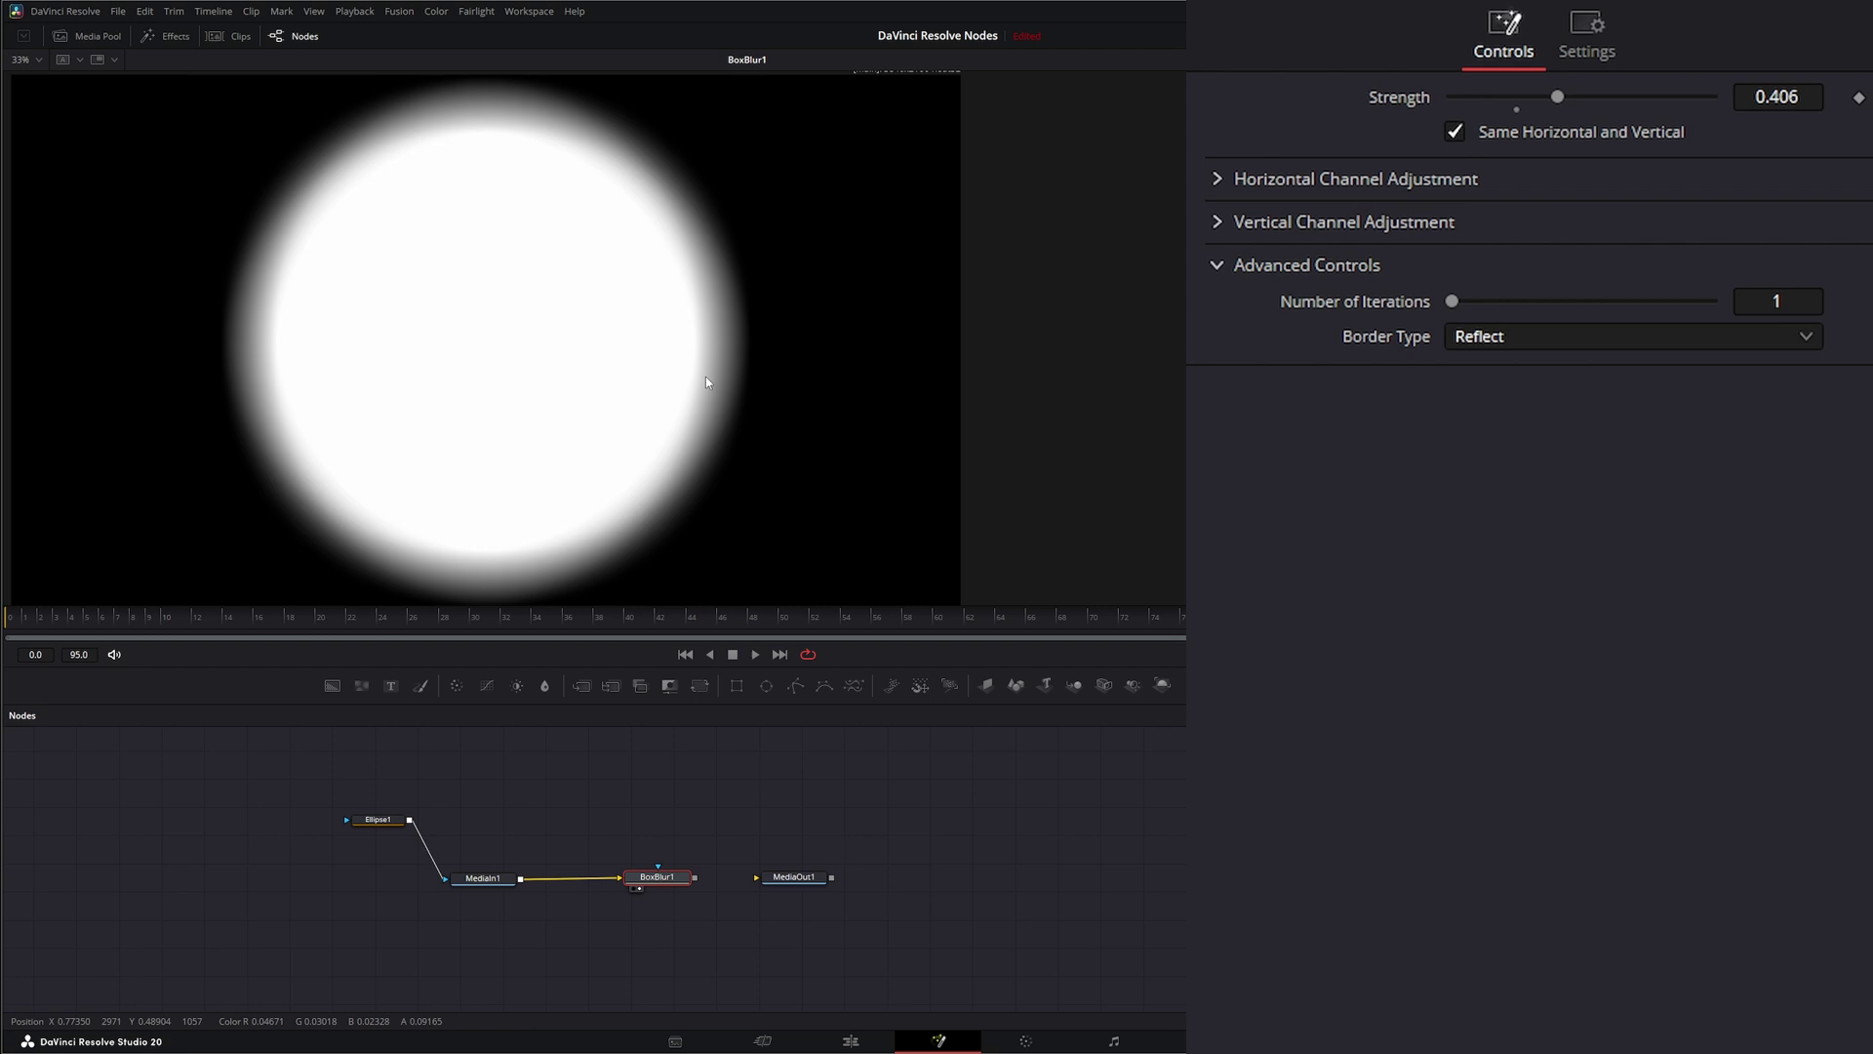
mouse_move(1557, 97)
mouse_down()
mouse_move(1670, 98)
mouse_move(1508, 97)
mouse_move(1659, 90)
mouse_move(1539, 103)
mouse_move(1591, 98)
mouse_up()
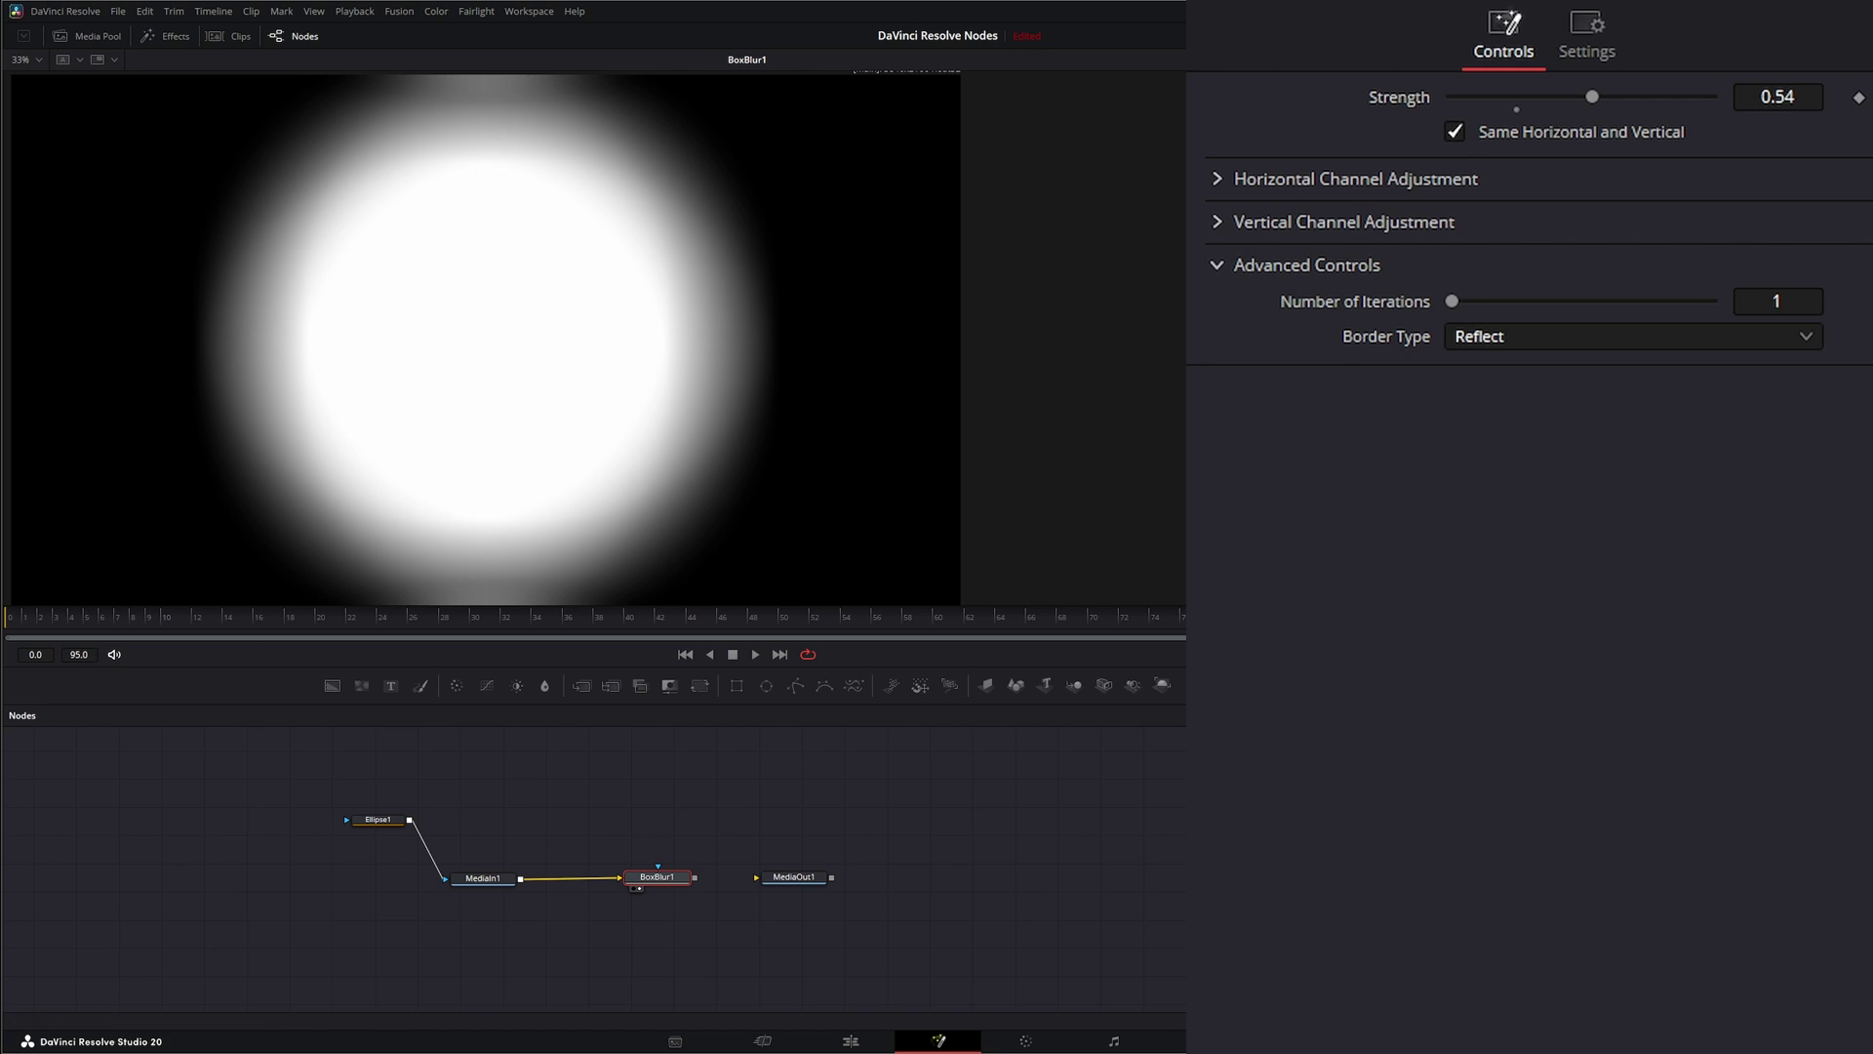
key(c)
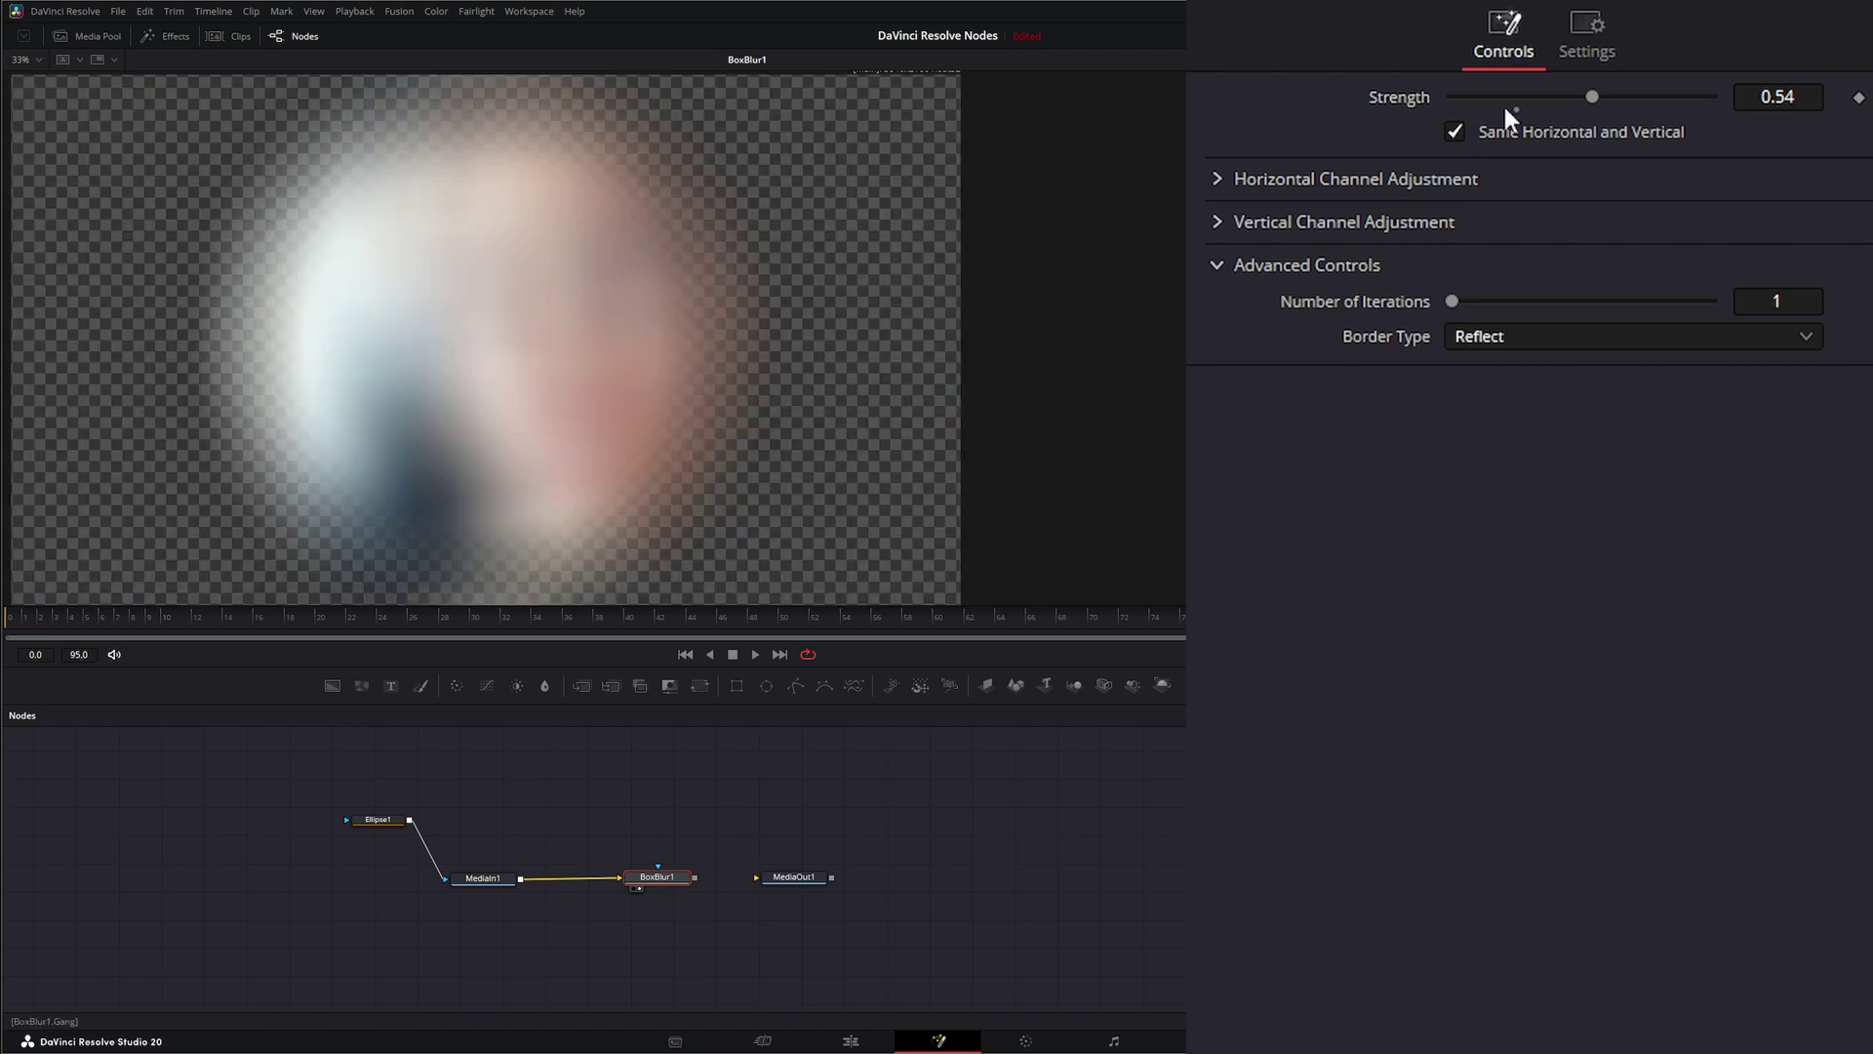
drag(1593, 96, 1537, 97)
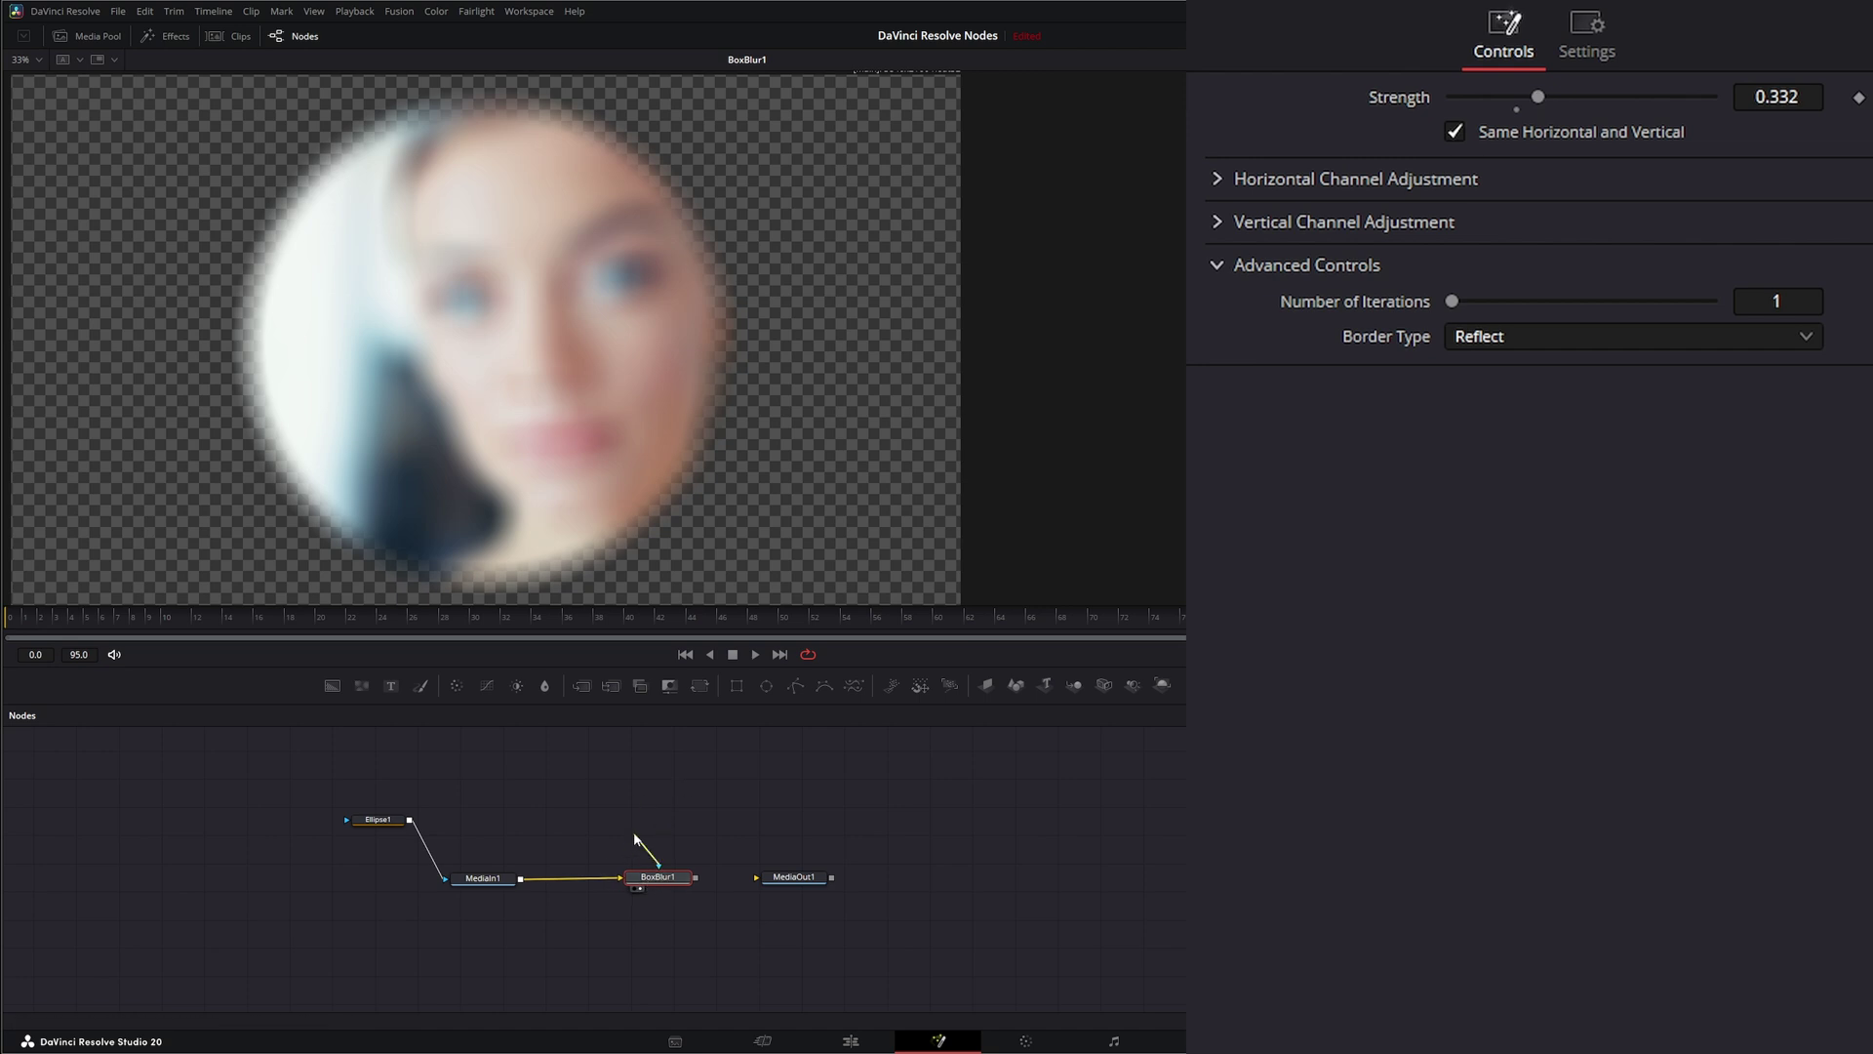
drag(634, 831, 667, 856)
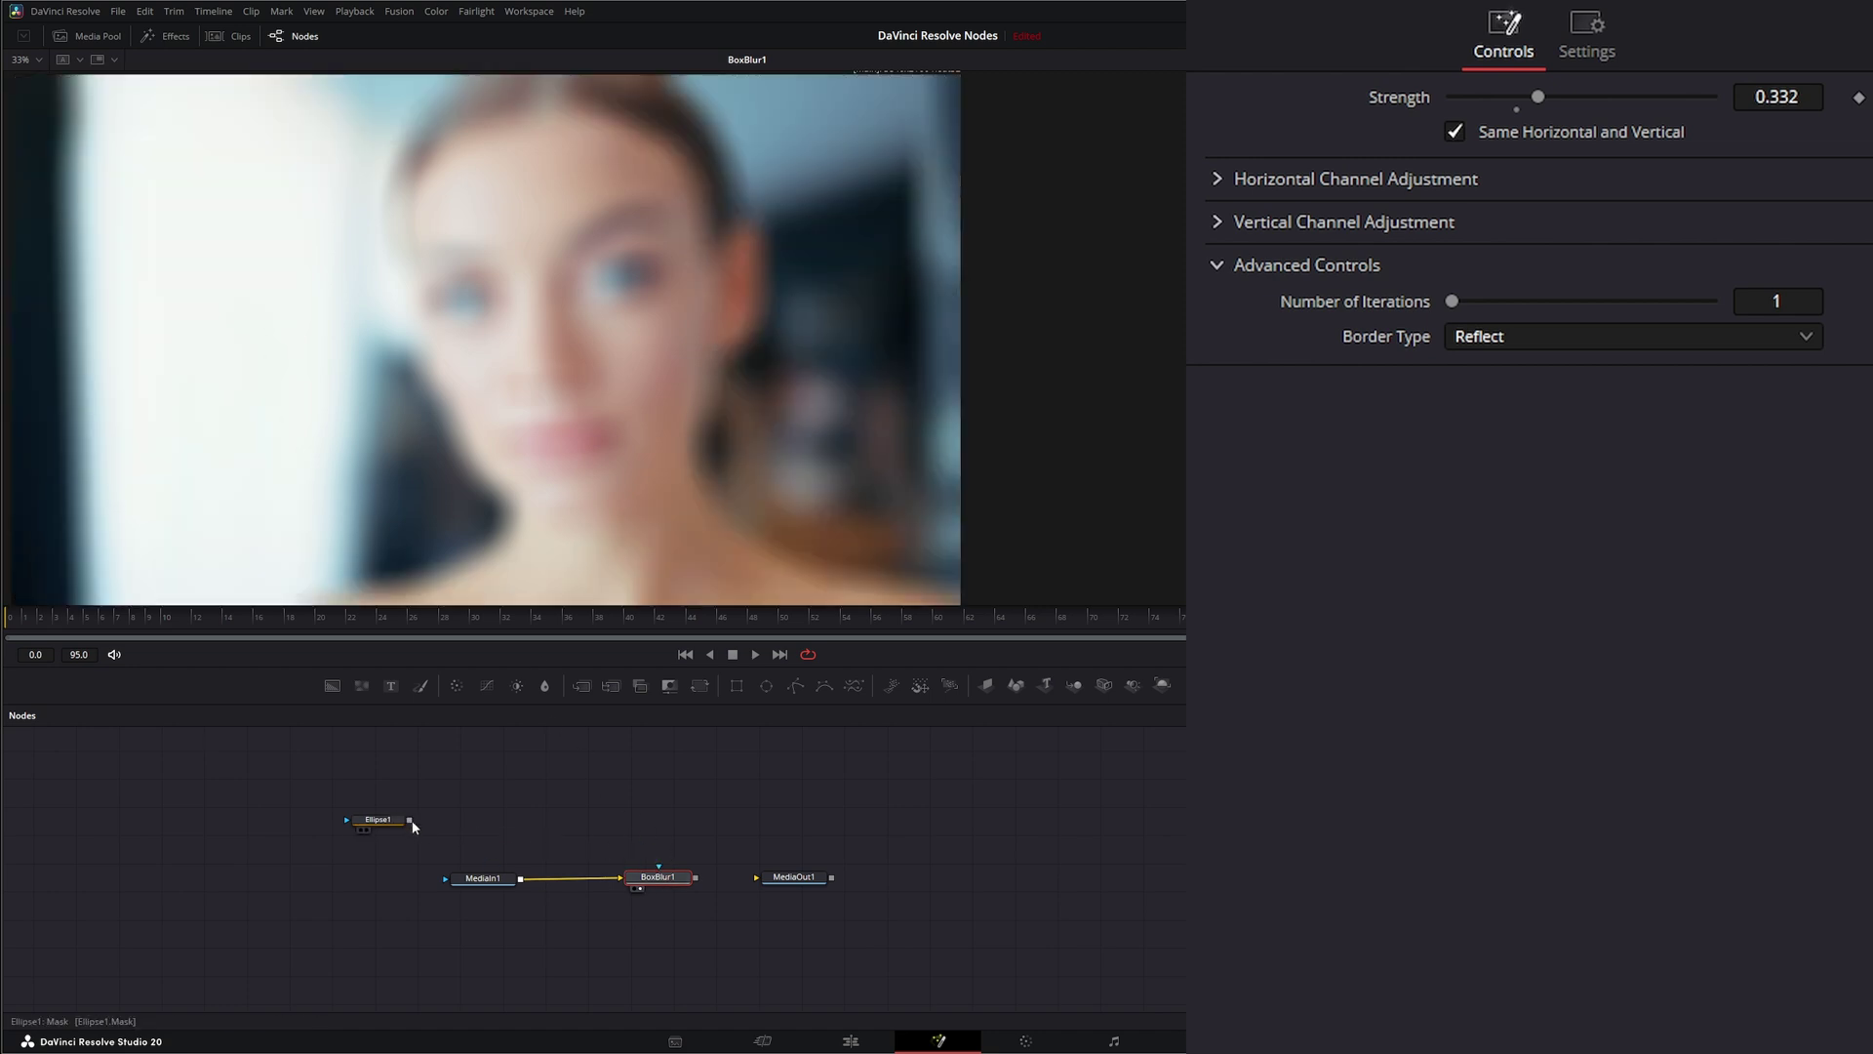
Connect Ellipse1 to BoxBlur1's Effect Mask, invert it, and fit the ellipse over the face.
drag(410, 820, 660, 866)
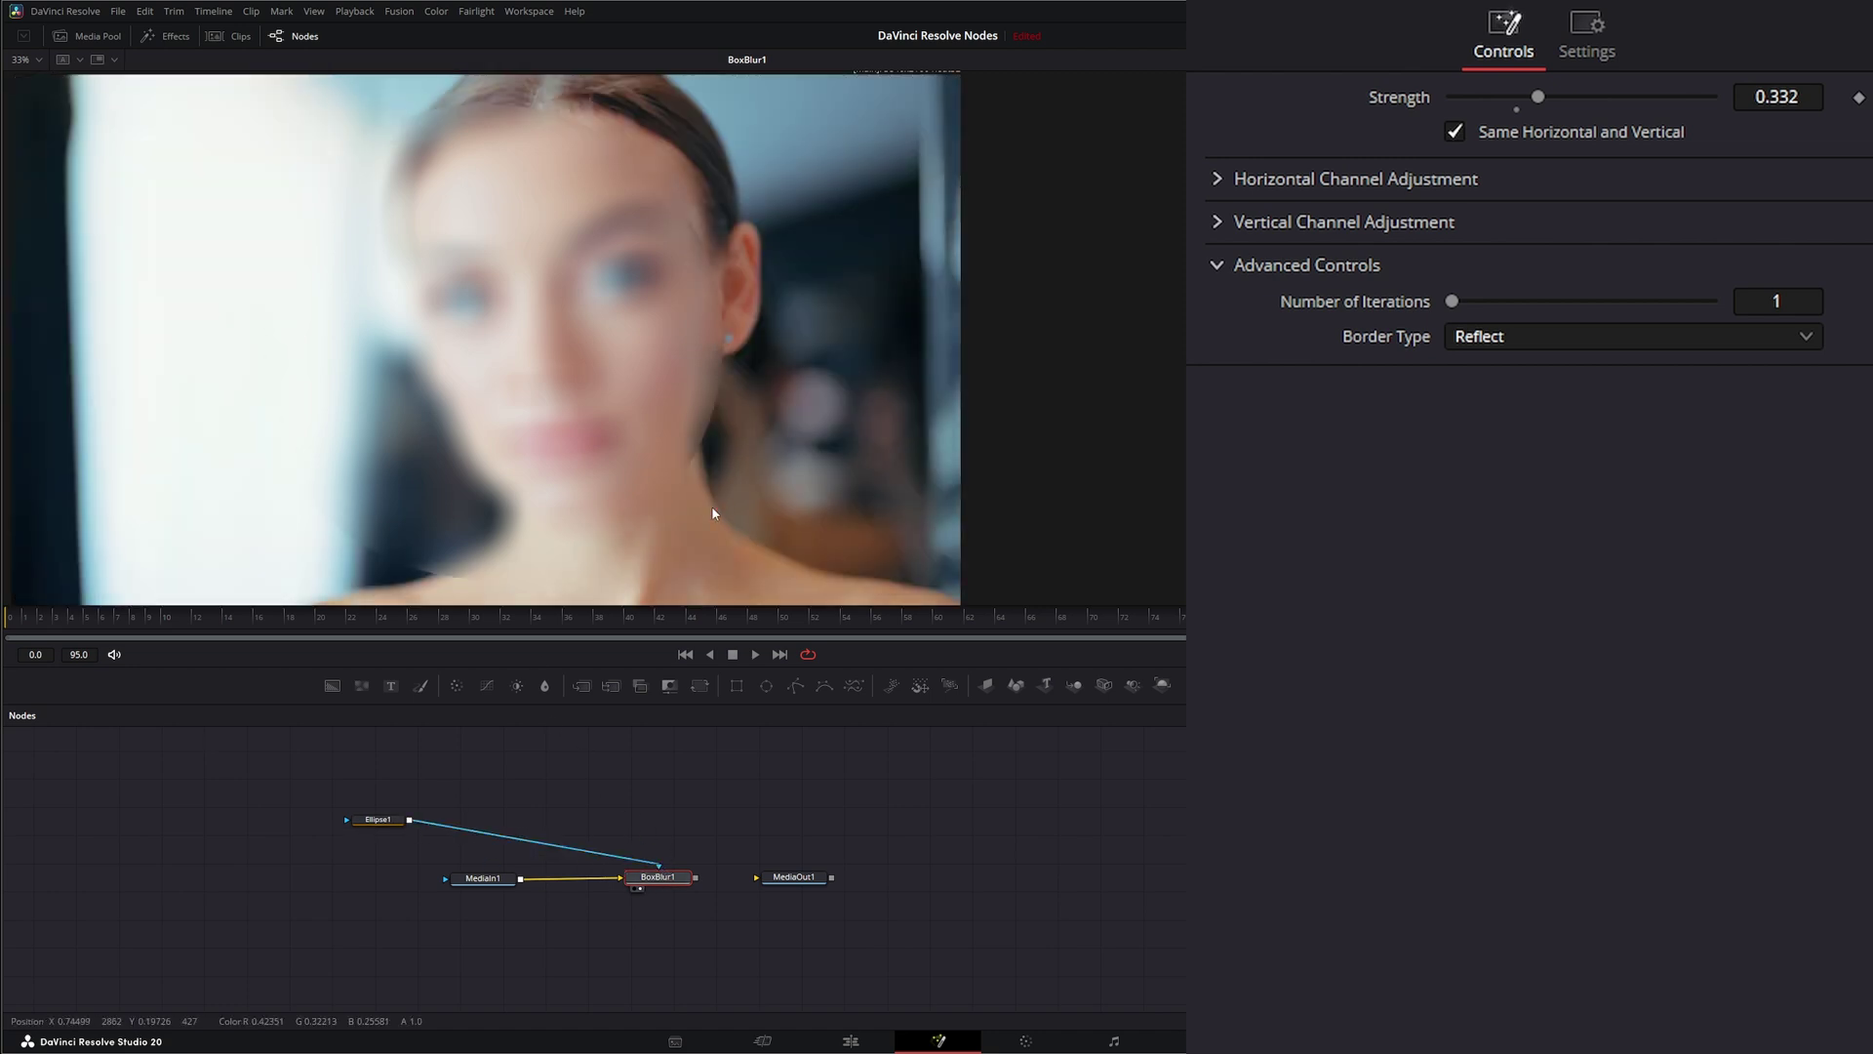
click(395, 821)
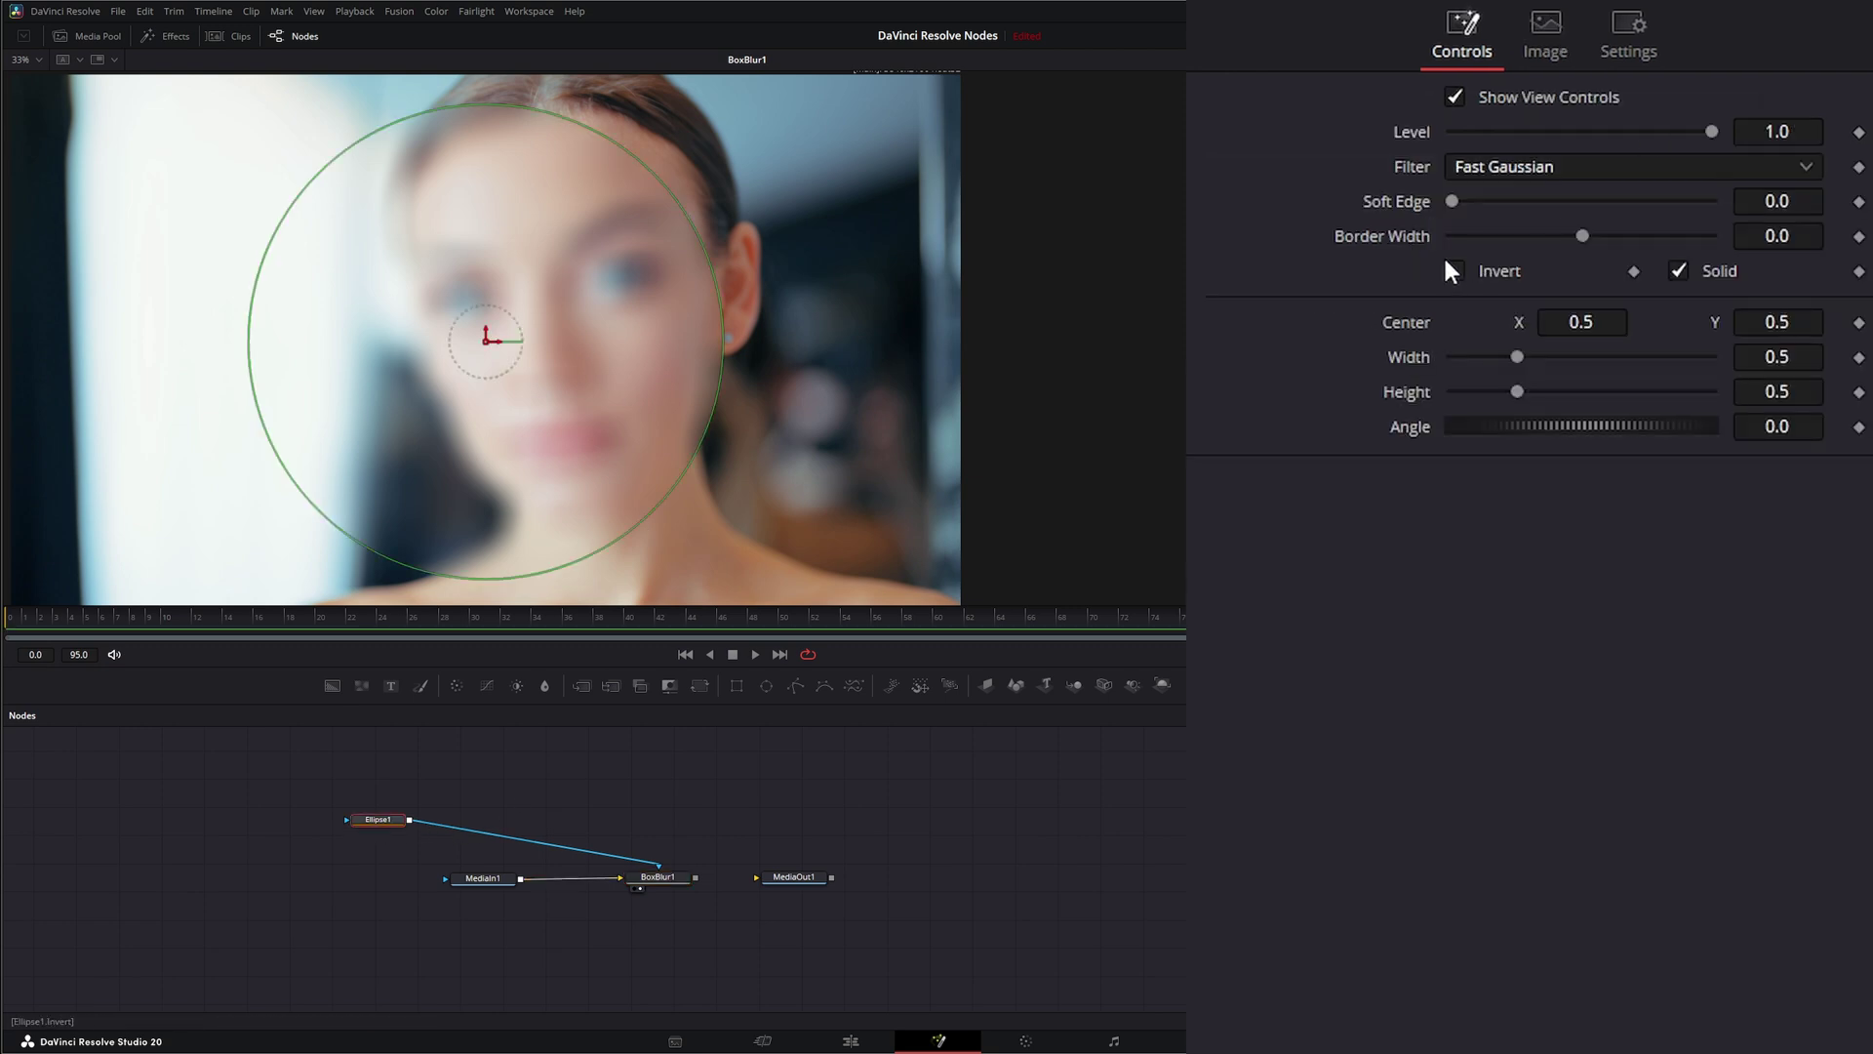
click(1454, 270)
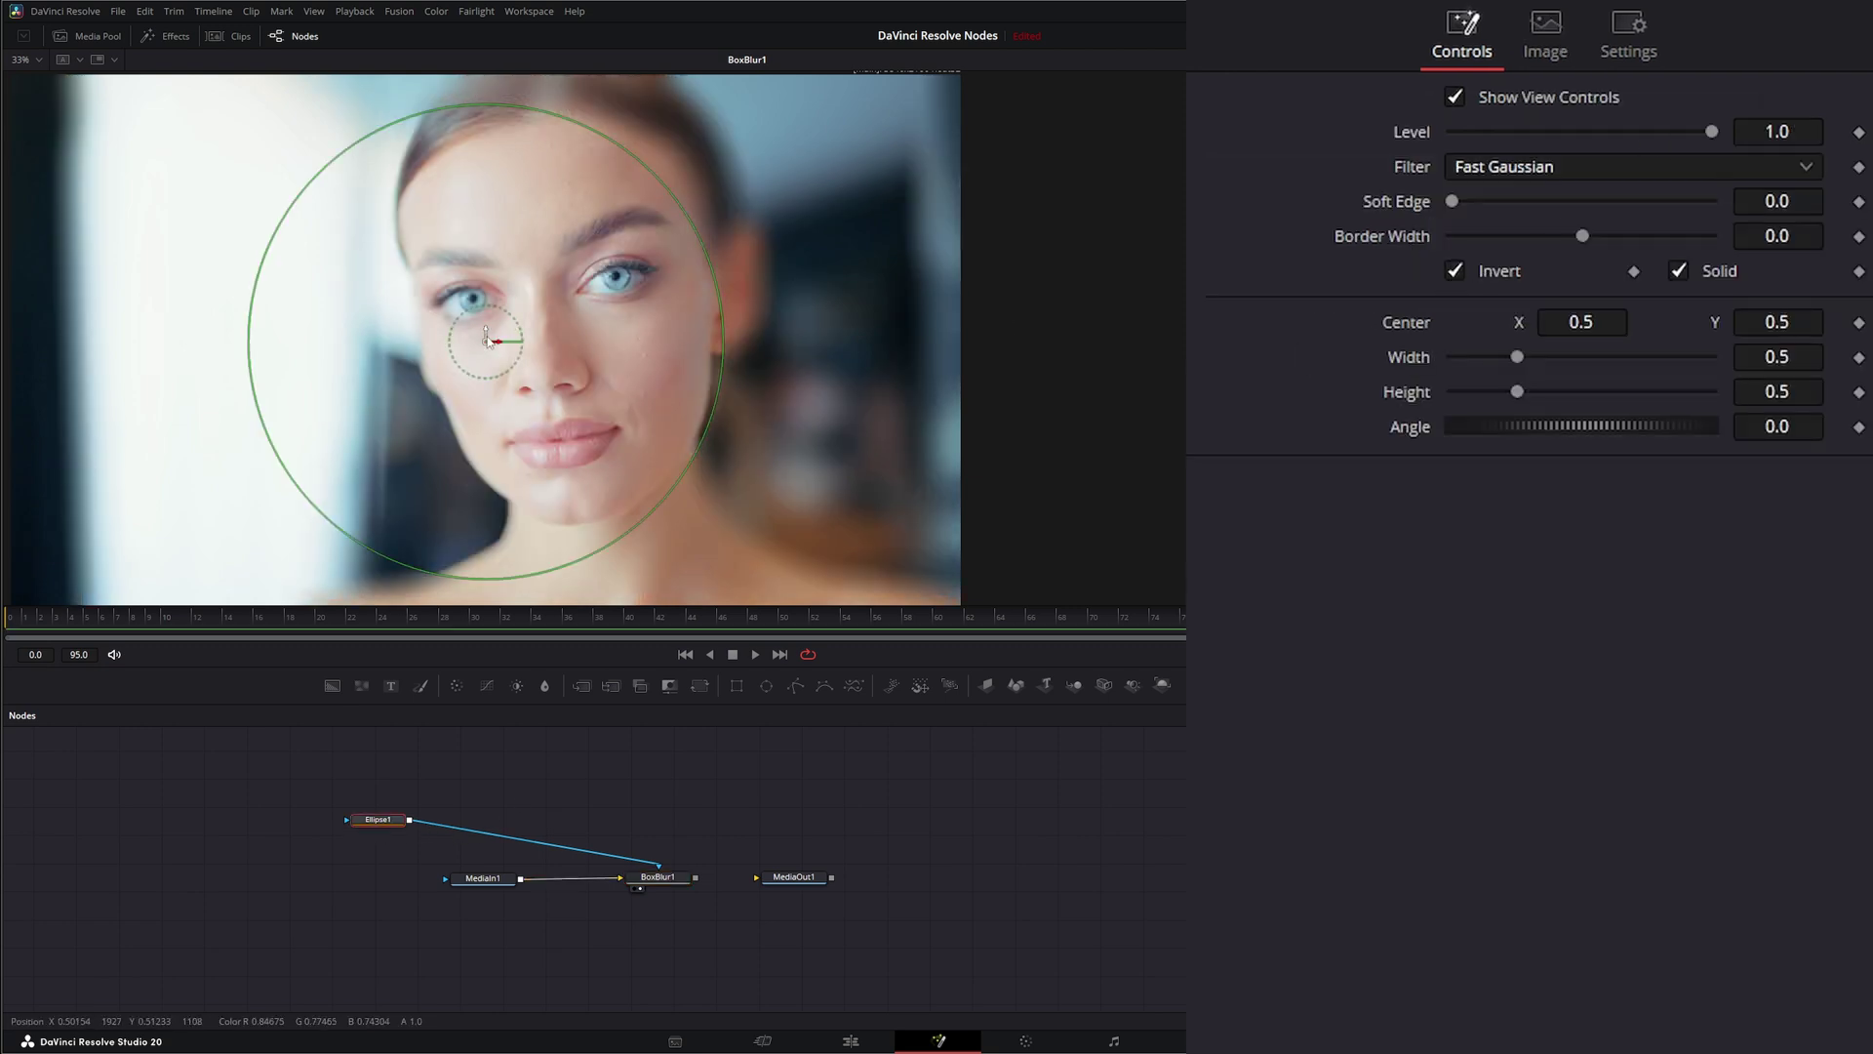
drag(489, 342, 550, 304)
drag(787, 305, 681, 416)
Lower BoxBlur1's Strength to 0.225 and leave only BoxBlur1 selected.
click(667, 880)
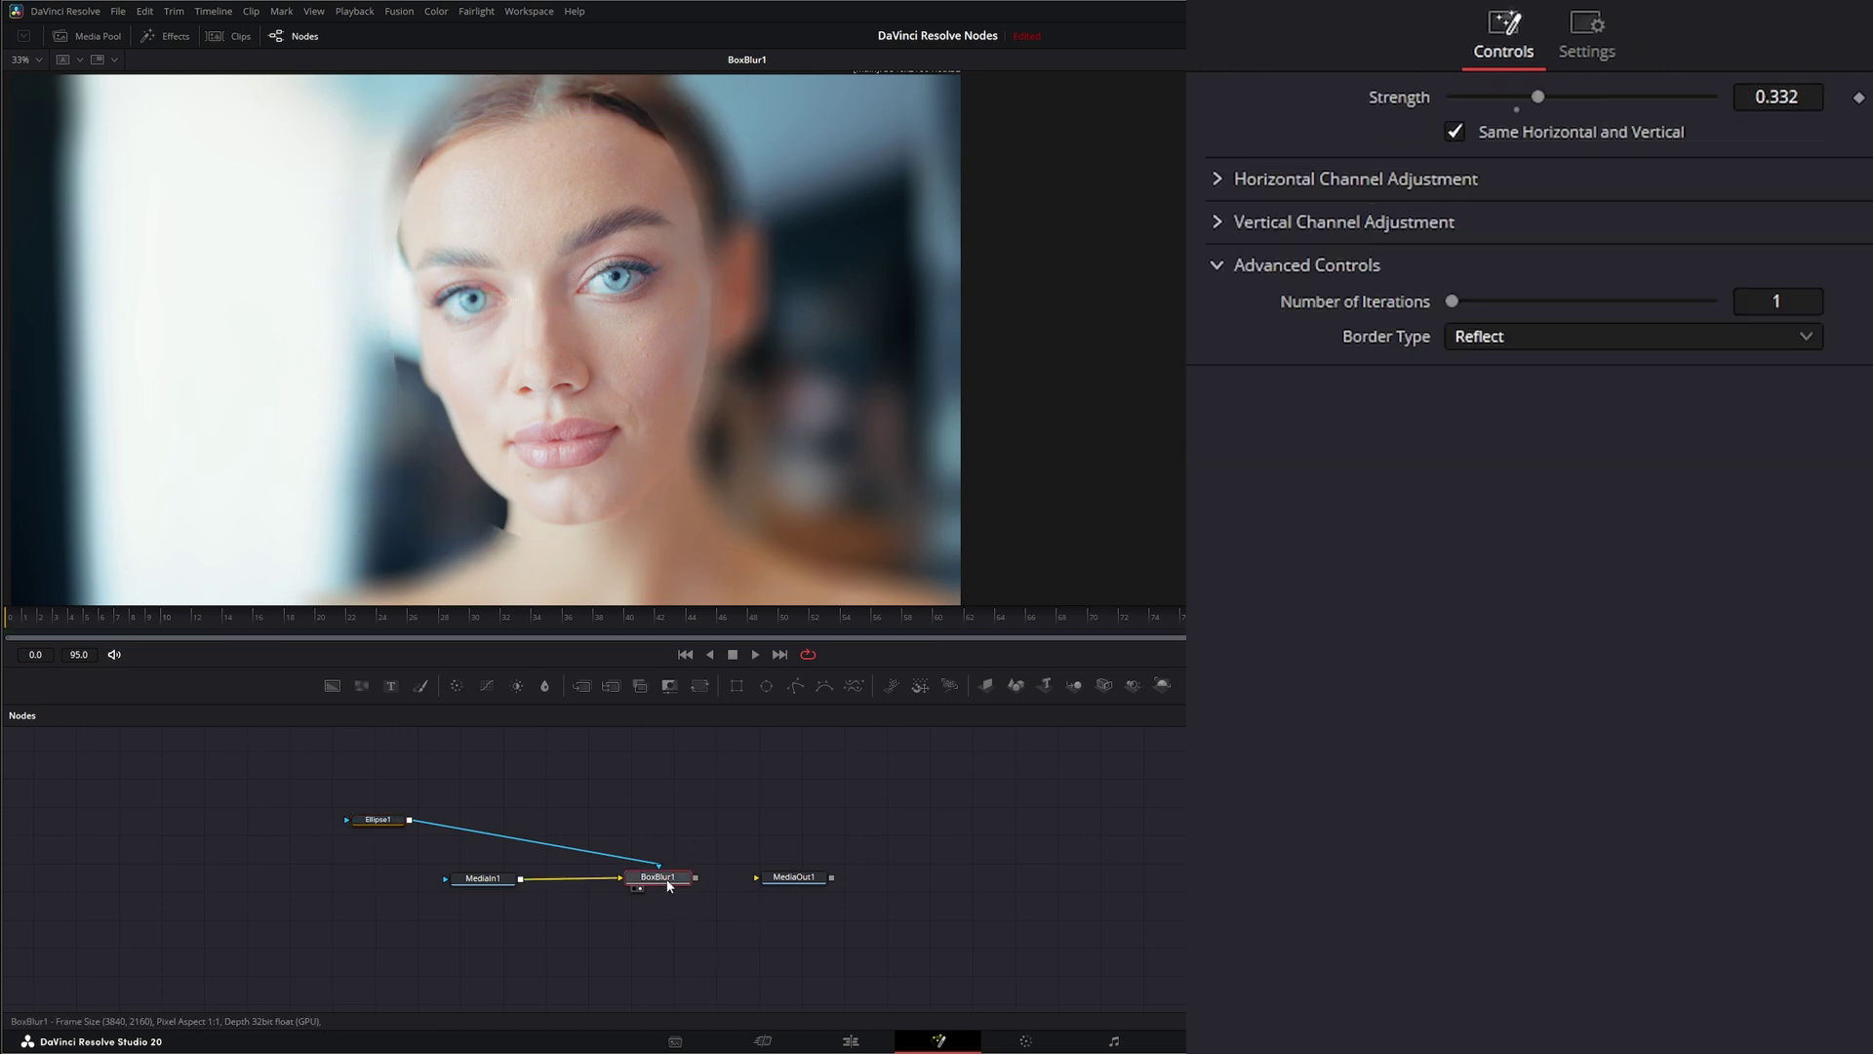
drag(1536, 98, 1493, 103)
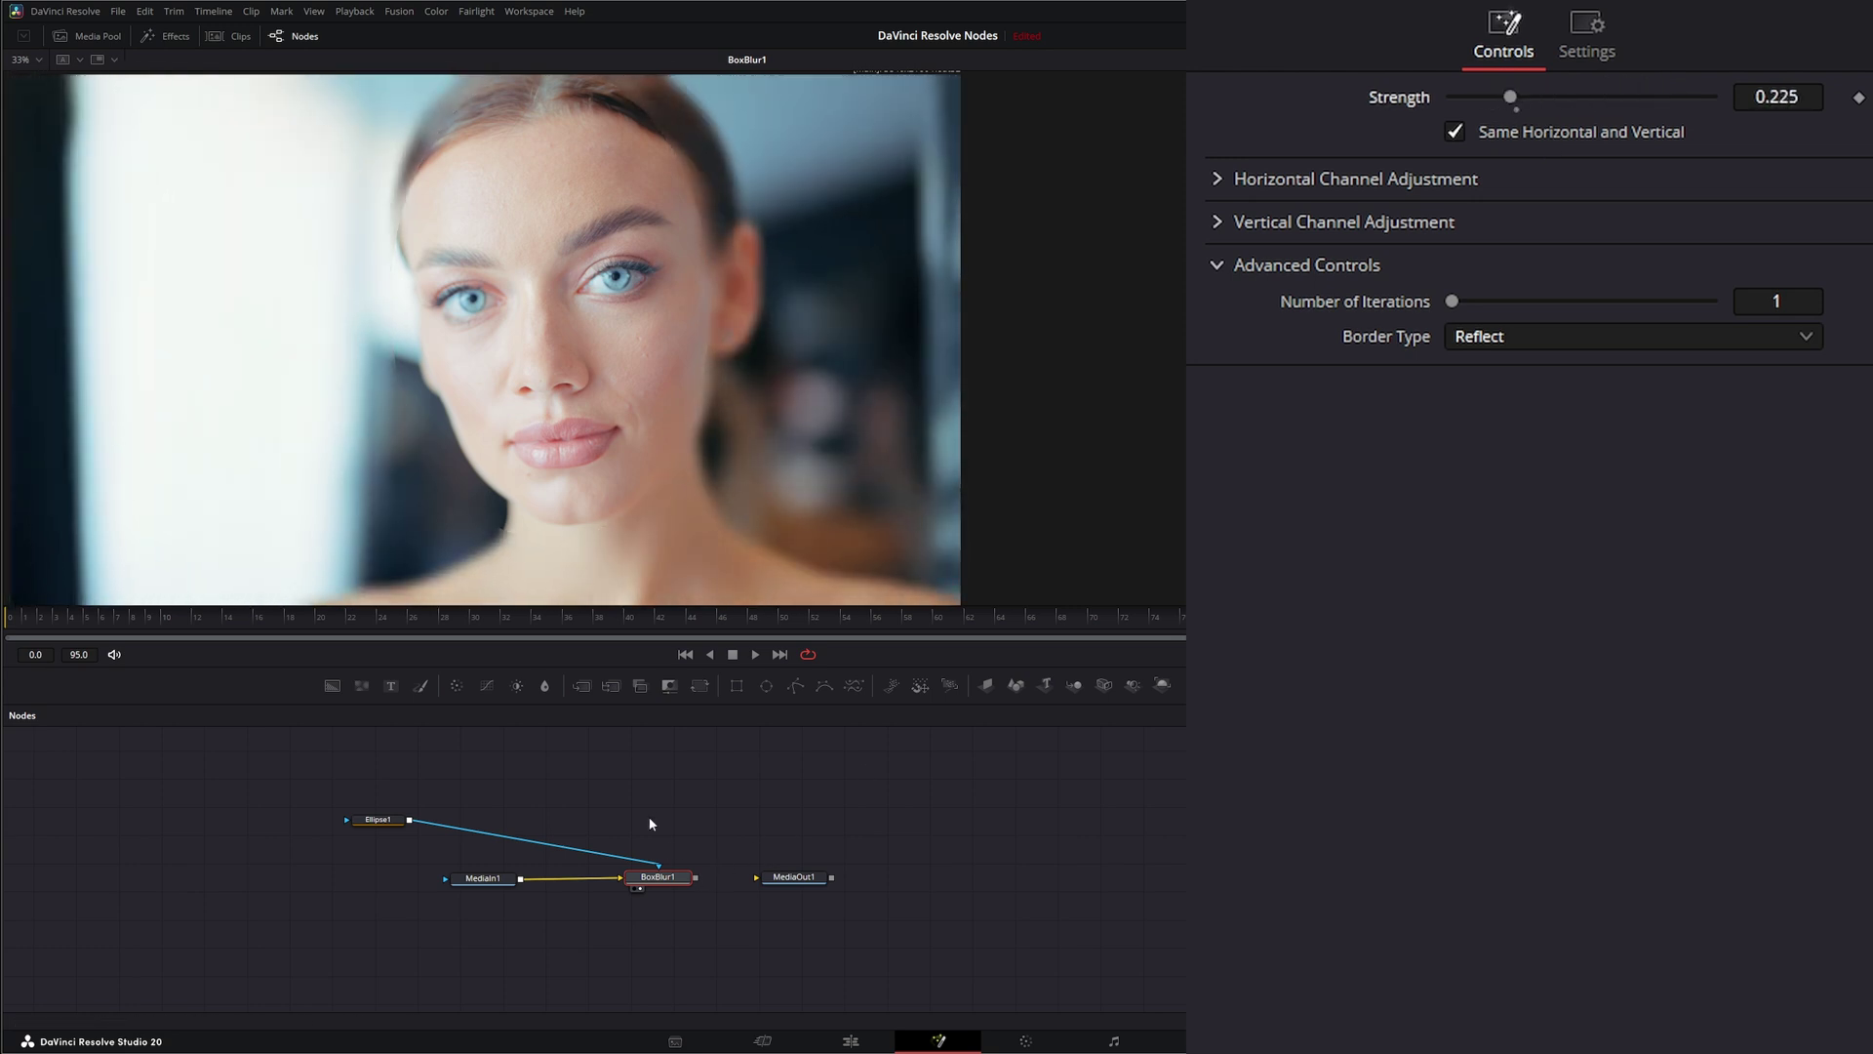
drag(726, 793, 630, 920)
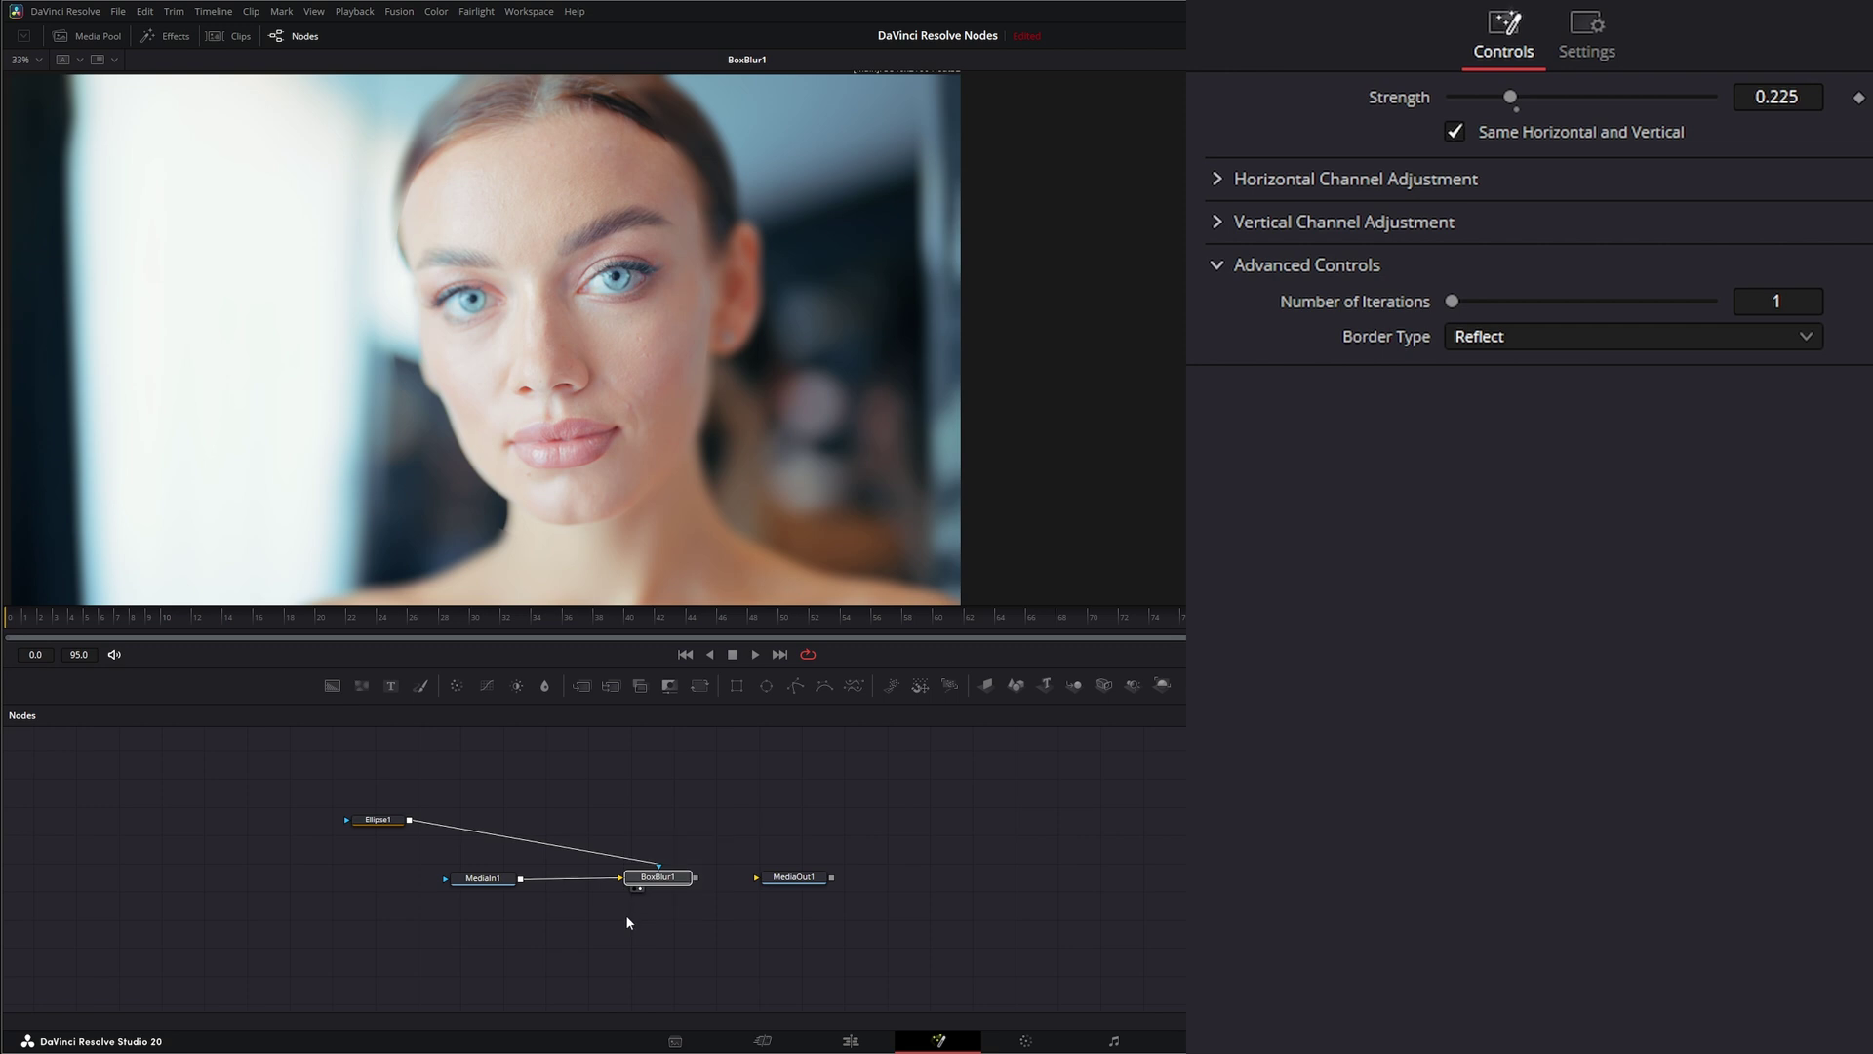